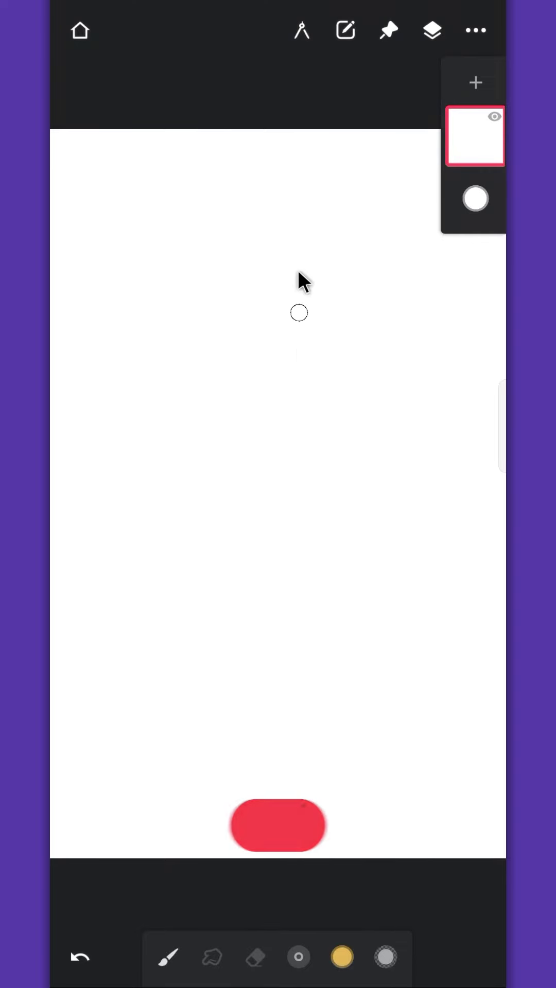
Draw a large golden circle with the Circle shape and Solid Fill brush in the upper half of the canvas and stamp it
{"action": "left_click", "coordinate": [302, 30]}
{"action": "left_click", "coordinate": [336, 257]}
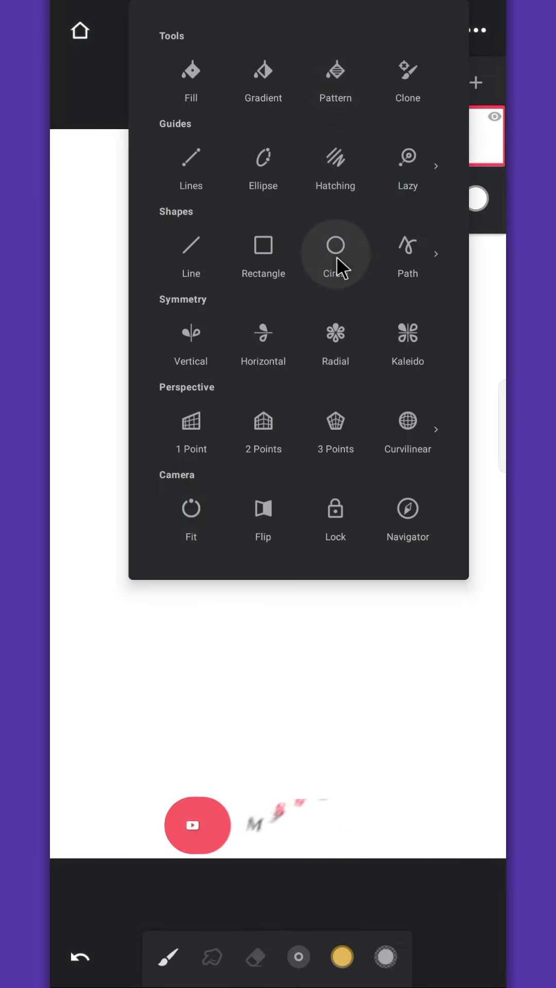
{"action": "left_click_drag", "start_coordinate": [292, 387], "coordinate": [275, 488]}
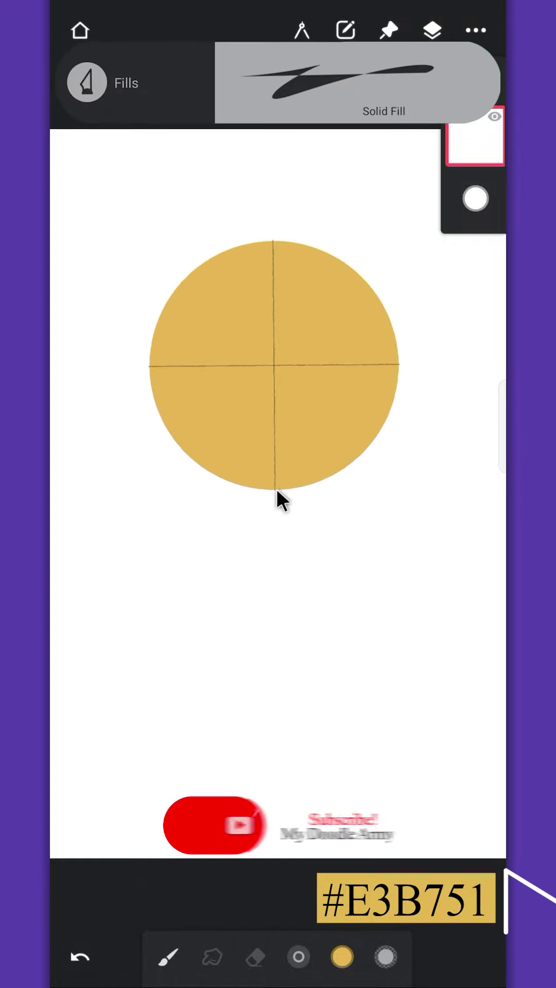
{"action": "left_click_drag", "start_coordinate": [276, 363], "coordinate": [276, 379]}
{"action": "left_click_drag", "start_coordinate": [145, 380], "coordinate": [158, 382]}
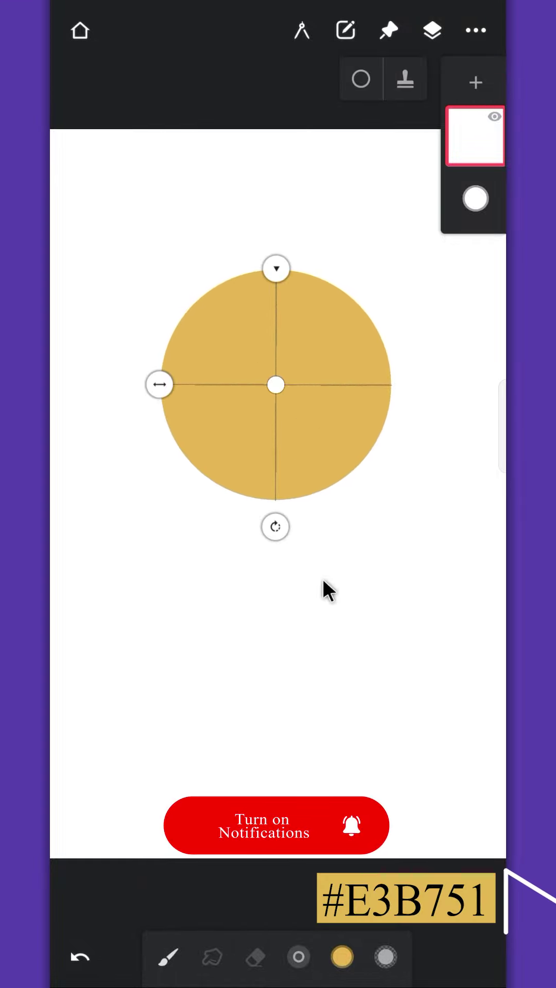
{"action": "left_click", "coordinate": [407, 77]}
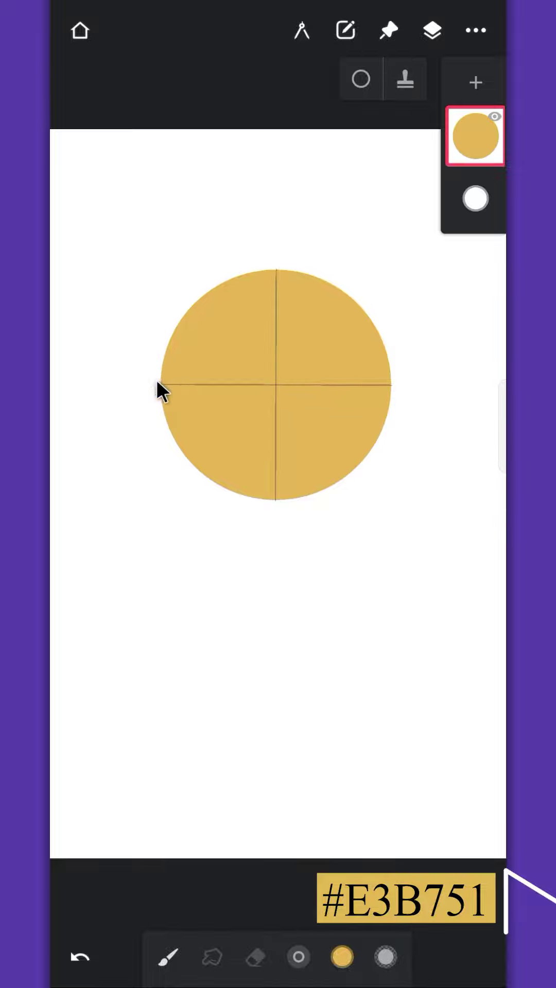
Stamp a second, much smaller golden circle just below the large circle's lower left side and leave the Circle shape tool
{"action": "left_click_drag", "start_coordinate": [277, 385], "coordinate": [206, 558]}
{"action": "left_click", "coordinate": [405, 82]}
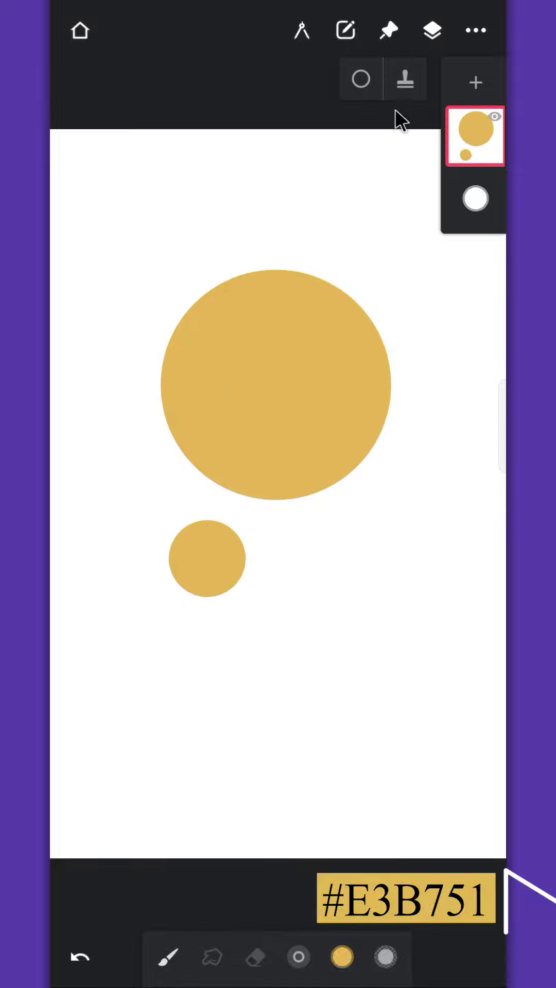
{"action": "left_click", "coordinate": [366, 78]}
Join the two circles with Monoline brush strokes, a concave curve along the left and a full bulging curve along the right, filling the gap
{"action": "mouse_move", "coordinate": [169, 385]}
{"action": "left_mouse_down"}
{"action": "mouse_move", "coordinate": [141, 585]}
{"action": "mouse_move", "coordinate": [176, 558]}
{"action": "left_mouse_up"}
{"action": "left_click_drag", "start_coordinate": [172, 391], "coordinate": [195, 466]}
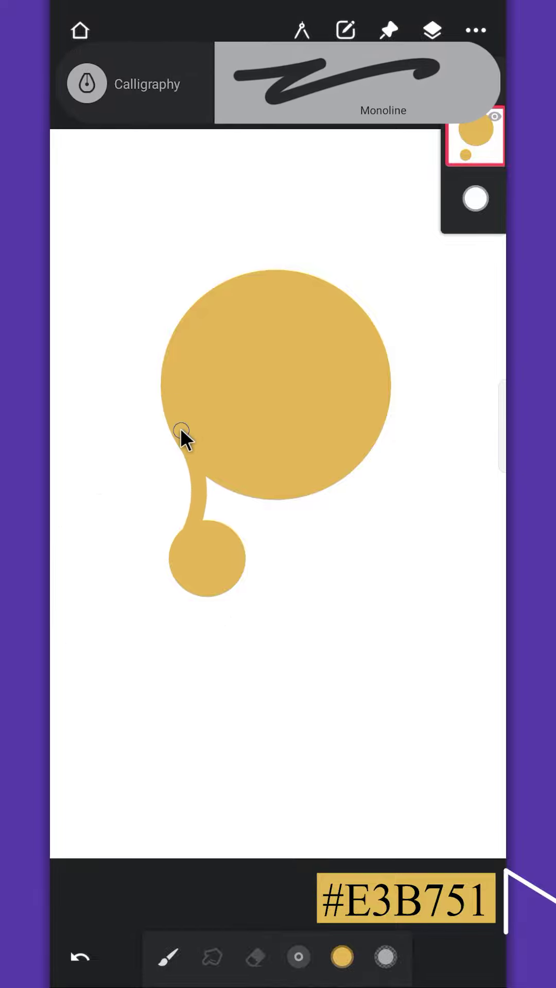
{"action": "mouse_move", "coordinate": [181, 557]}
{"action": "left_mouse_down"}
{"action": "mouse_move", "coordinate": [181, 537]}
{"action": "mouse_move", "coordinate": [183, 546]}
{"action": "left_mouse_up"}
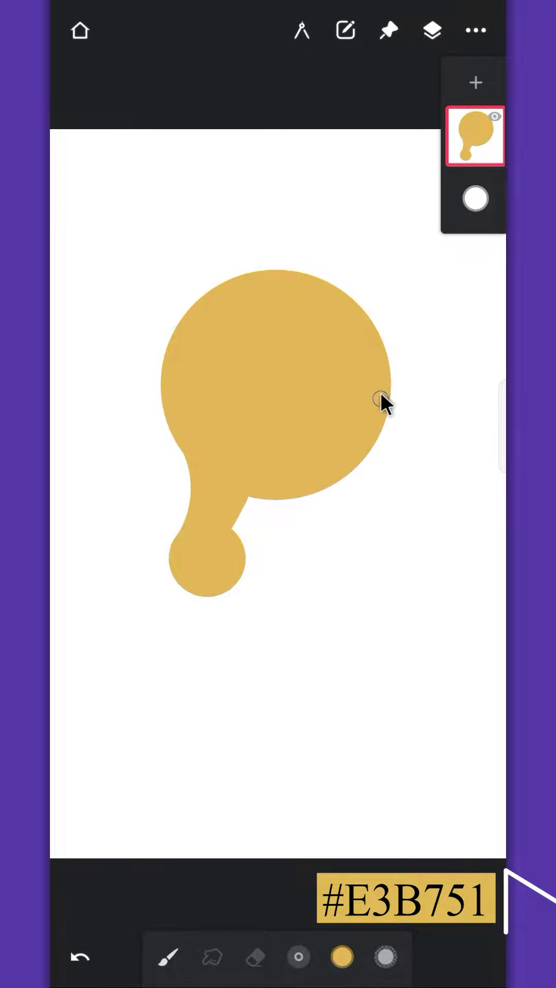
{"action": "mouse_move", "coordinate": [343, 512]}
{"action": "left_mouse_down"}
{"action": "mouse_move", "coordinate": [206, 588]}
{"action": "mouse_move", "coordinate": [220, 590]}
{"action": "mouse_move", "coordinate": [342, 529]}
{"action": "mouse_move", "coordinate": [380, 385]}
{"action": "mouse_move", "coordinate": [367, 405]}
{"action": "mouse_move", "coordinate": [344, 497]}
{"action": "mouse_move", "coordinate": [345, 492]}
{"action": "mouse_move", "coordinate": [279, 554]}
{"action": "mouse_move", "coordinate": [232, 543]}
{"action": "mouse_move", "coordinate": [321, 512]}
{"action": "left_mouse_up"}
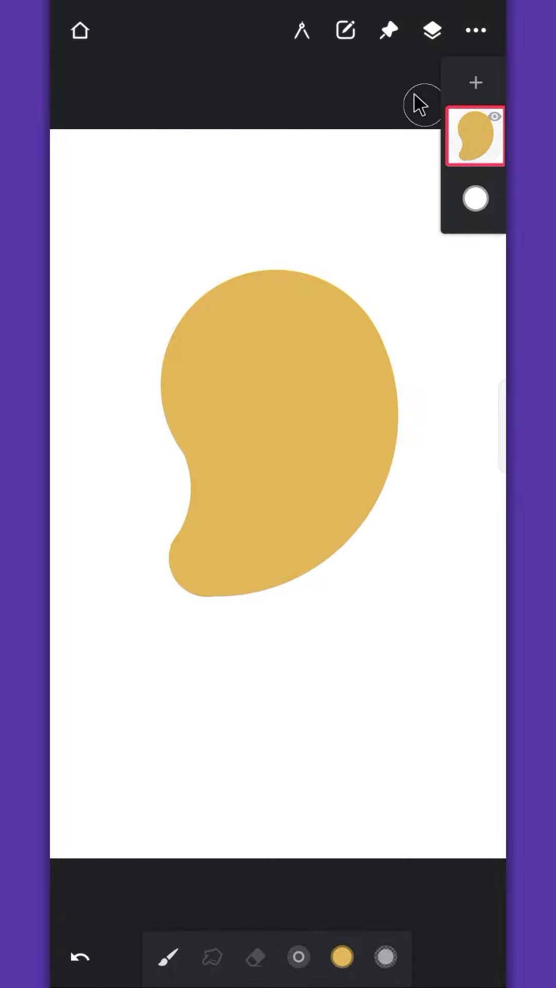
Lasso the top cap of the golden shape along a curved lower edge, then move it upward and rotate it slightly counterclockwise
{"action": "left_click", "coordinate": [346, 31]}
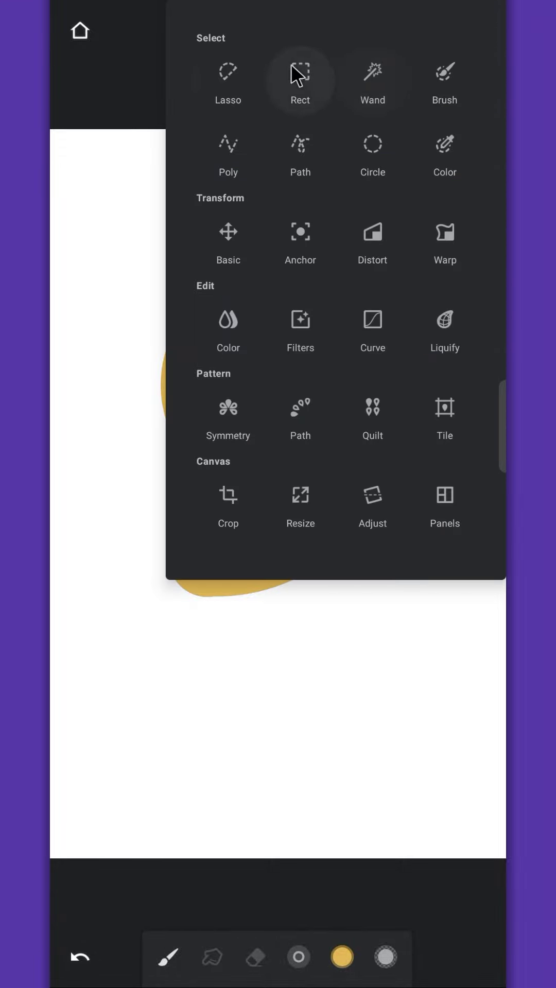
{"action": "left_click", "coordinate": [233, 79]}
{"action": "mouse_move", "coordinate": [255, 355]}
{"action": "left_mouse_down"}
{"action": "mouse_move", "coordinate": [377, 178]}
{"action": "mouse_move", "coordinate": [392, 199]}
{"action": "mouse_move", "coordinate": [424, 208]}
{"action": "mouse_move", "coordinate": [445, 207]}
{"action": "mouse_move", "coordinate": [463, 197]}
{"action": "mouse_move", "coordinate": [391, 290]}
{"action": "mouse_move", "coordinate": [359, 319]}
{"action": "mouse_move", "coordinate": [324, 304]}
{"action": "left_mouse_up"}
{"action": "left_click_drag", "start_coordinate": [193, 302], "coordinate": [307, 273]}
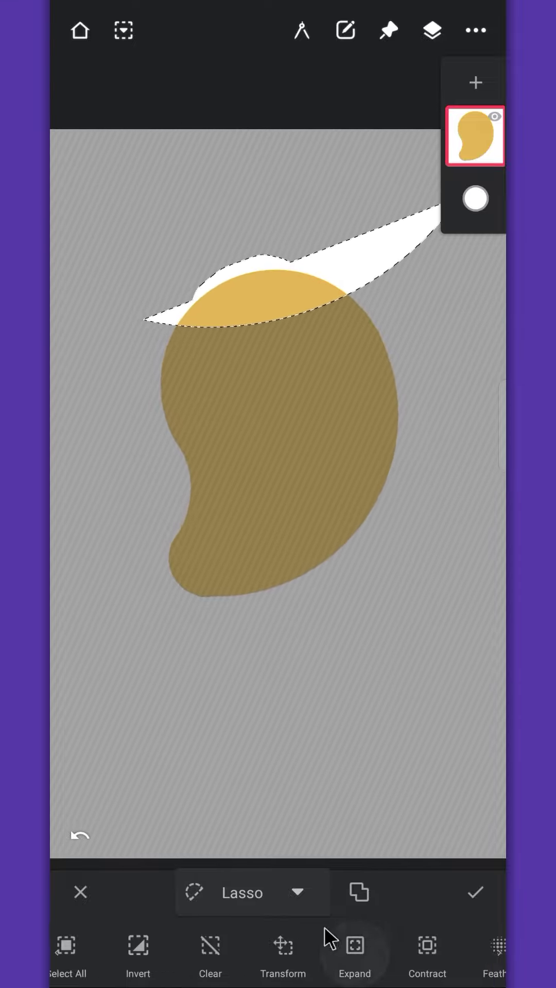
{"action": "scroll", "coordinate": [334, 947], "scroll_direction": "right", "scroll_amount": 3}
{"action": "left_click", "coordinate": [329, 973]}
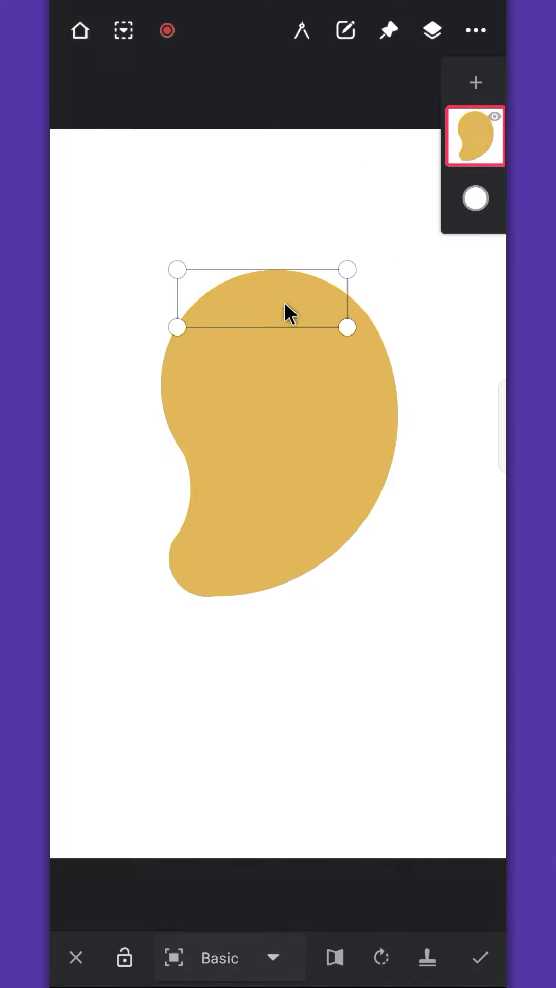
{"action": "left_click_drag", "start_coordinate": [283, 303], "coordinate": [279, 279]}
{"action": "left_click_drag", "start_coordinate": [335, 303], "coordinate": [339, 295]}
{"action": "left_click", "coordinate": [476, 951]}
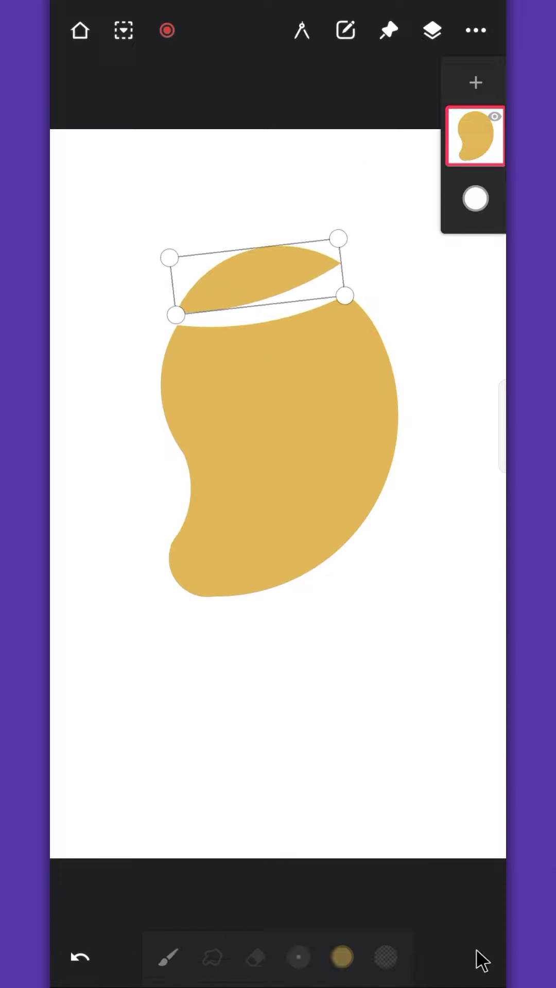
Lasso a curved band of the body just below the separated cap and invert the selection
{"action": "left_click", "coordinate": [345, 31]}
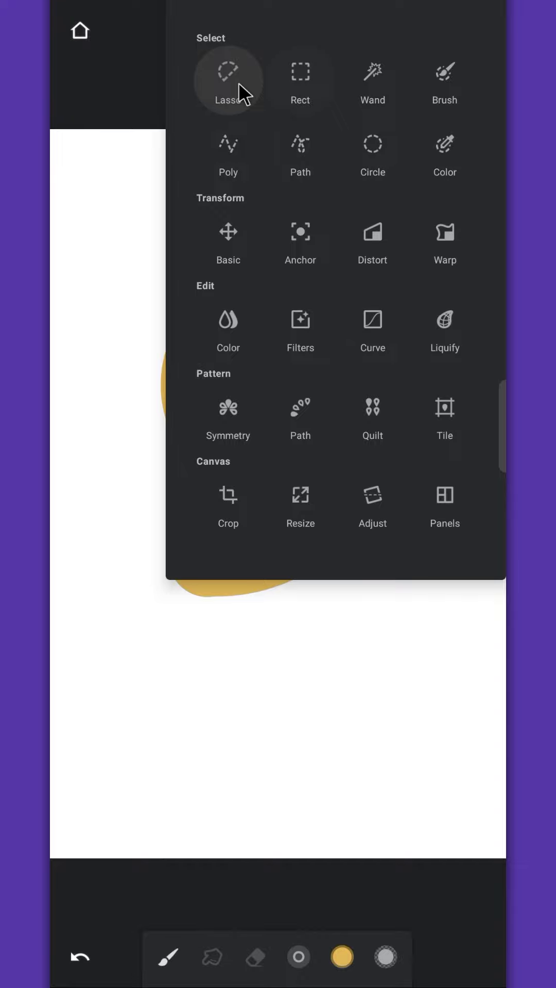
{"action": "left_click", "coordinate": [239, 83]}
{"action": "left_click_drag", "start_coordinate": [155, 375], "coordinate": [446, 338]}
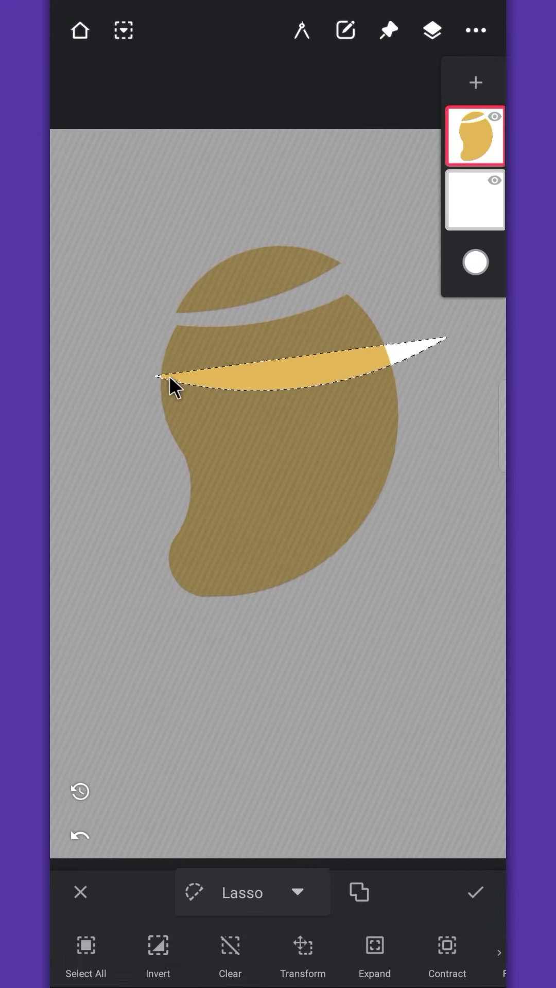
{"action": "mouse_move", "coordinate": [170, 332]}
{"action": "left_mouse_down"}
{"action": "mouse_move", "coordinate": [342, 272]}
{"action": "mouse_move", "coordinate": [418, 350]}
{"action": "left_mouse_up"}
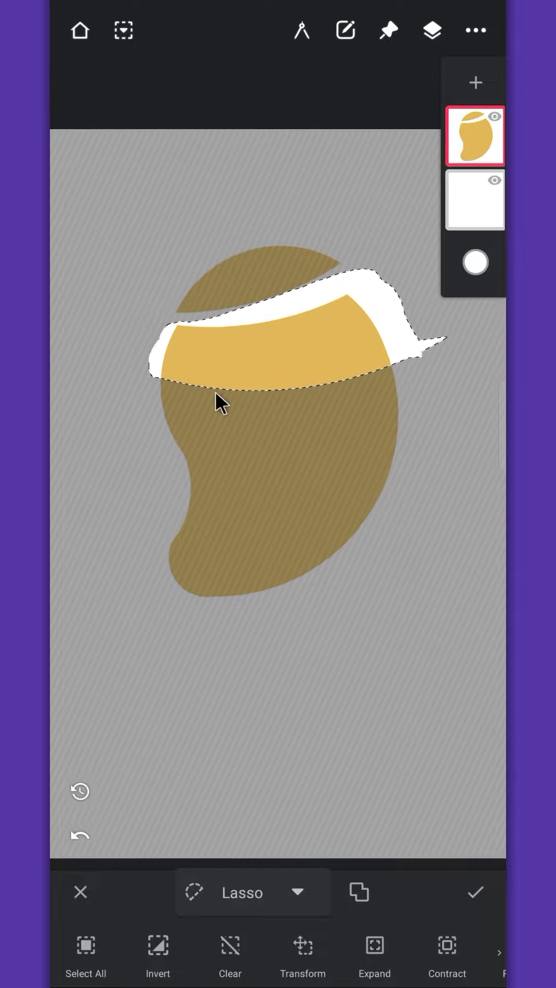
{"action": "left_click", "coordinate": [123, 31]}
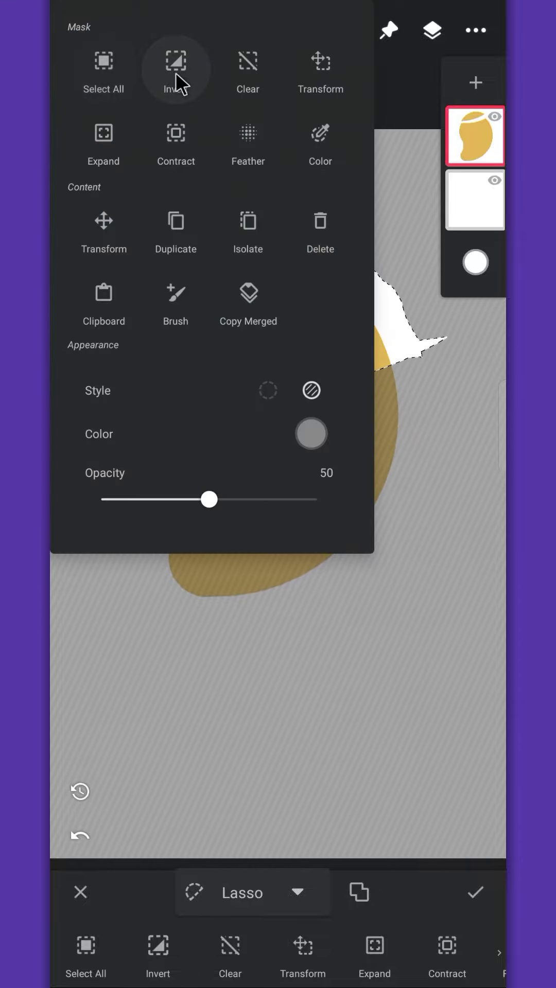
{"action": "left_click", "coordinate": [176, 74]}
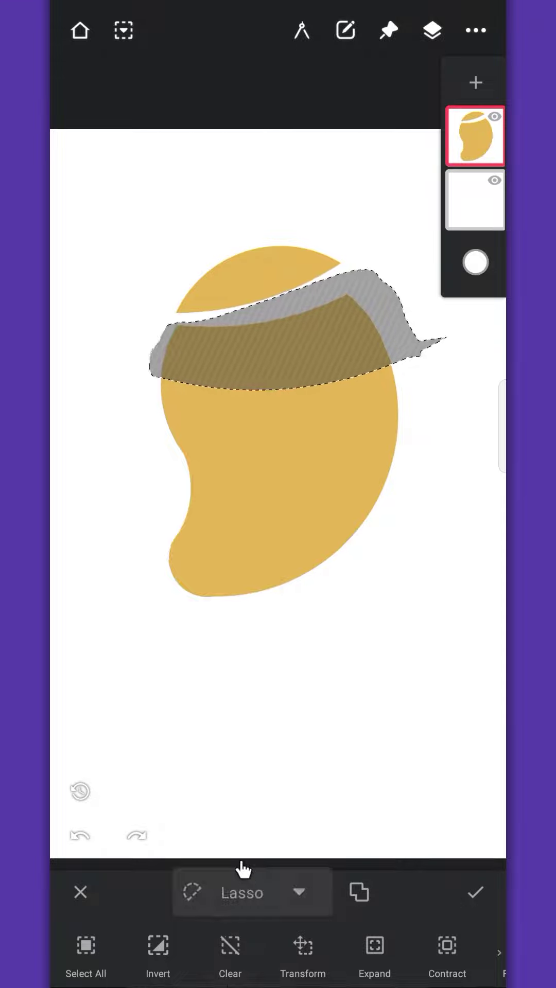
Remove the top cap from the selection with the erasing selection Brush, leaving only the lower body selected, and apply the selection
{"action": "left_click", "coordinate": [240, 875]}
{"action": "left_click", "coordinate": [238, 788]}
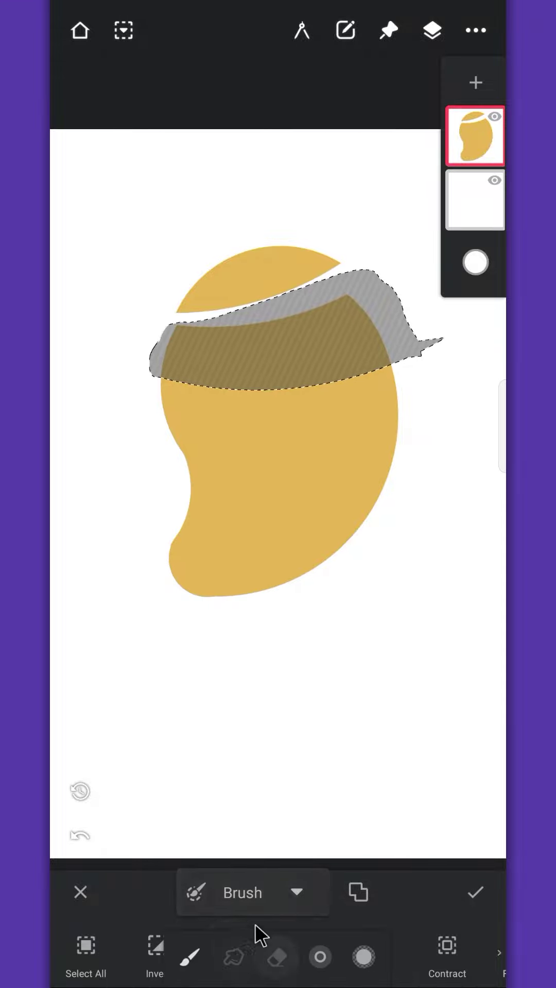
{"action": "left_click", "coordinate": [277, 957]}
{"action": "mouse_move", "coordinate": [174, 324]}
{"action": "left_mouse_down"}
{"action": "mouse_move", "coordinate": [317, 285]}
{"action": "mouse_move", "coordinate": [190, 312]}
{"action": "left_mouse_up"}
{"action": "left_click_drag", "start_coordinate": [320, 957], "coordinate": [383, 940]}
{"action": "mouse_move", "coordinate": [216, 298]}
{"action": "left_mouse_down"}
{"action": "mouse_move", "coordinate": [333, 273]}
{"action": "mouse_move", "coordinate": [232, 285]}
{"action": "left_mouse_up"}
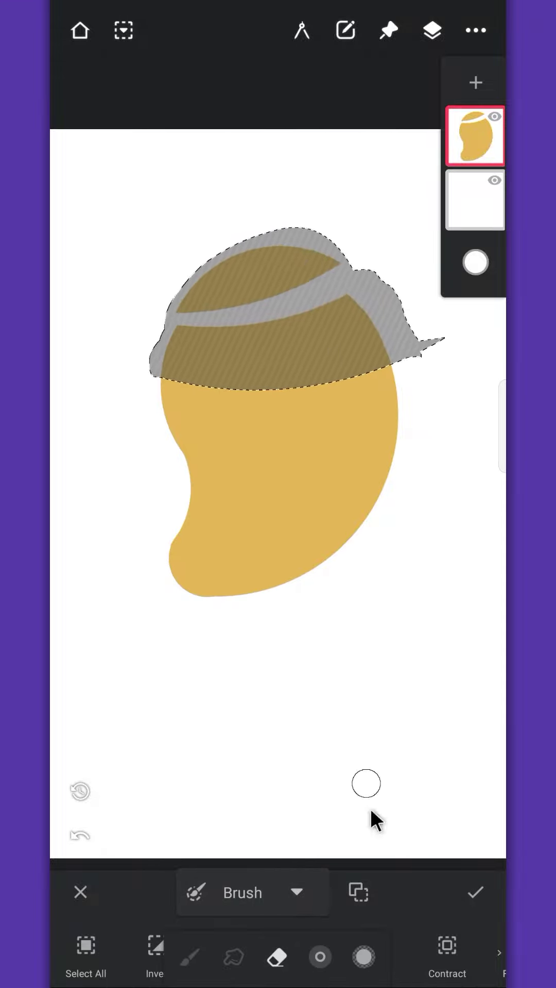
{"action": "left_click", "coordinate": [474, 896]}
Move the selected lower body down from the second band and rotate it slightly counterclockwise
{"action": "left_click", "coordinate": [123, 30]}
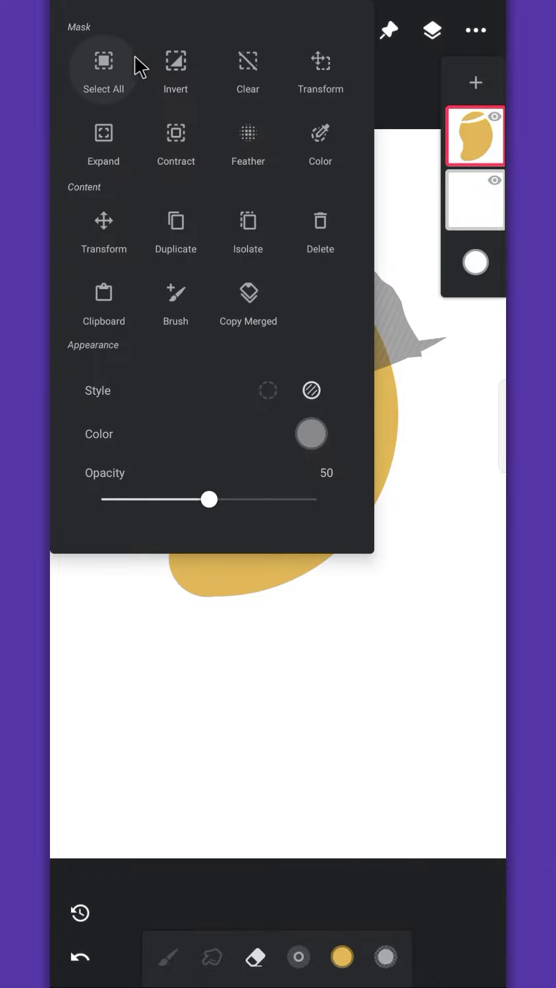
{"action": "left_click", "coordinate": [107, 220]}
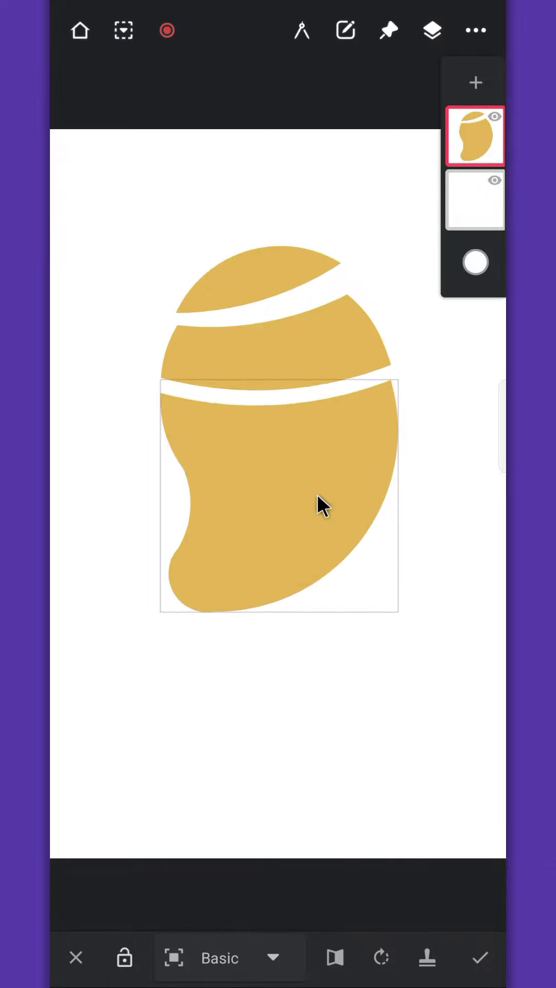
{"action": "left_click_drag", "start_coordinate": [316, 495], "coordinate": [316, 506]}
{"action": "left_click_drag", "start_coordinate": [408, 371], "coordinate": [396, 361]}
{"action": "left_click_drag", "start_coordinate": [359, 463], "coordinate": [372, 472]}
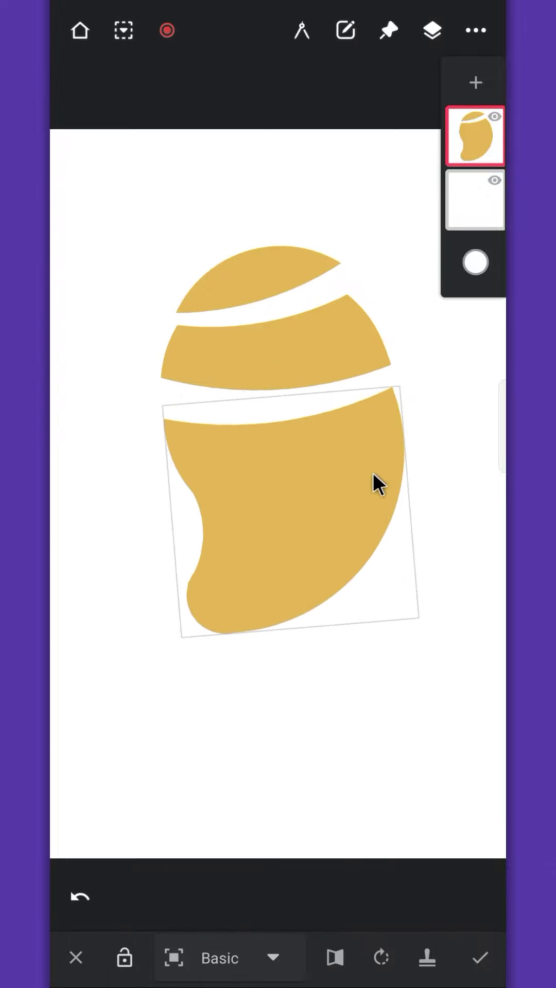
{"action": "left_click", "coordinate": [478, 958]}
Separate the lower body beneath a third band using an inverted lasso selection, moving it down and rotating it slightly clockwise
{"action": "left_click", "coordinate": [345, 30]}
{"action": "left_click", "coordinate": [227, 75]}
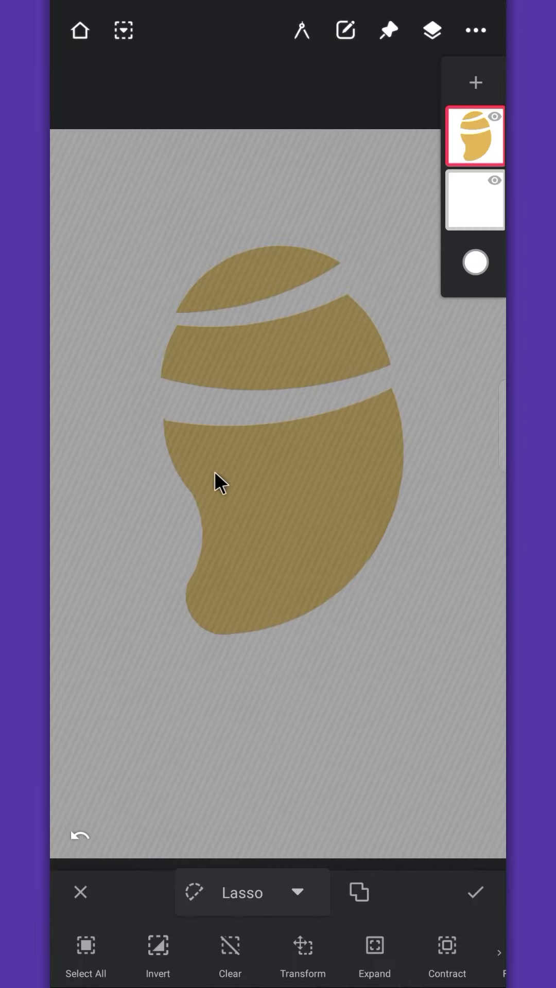
{"action": "mouse_move", "coordinate": [184, 504]}
{"action": "left_mouse_down"}
{"action": "mouse_move", "coordinate": [456, 402]}
{"action": "mouse_move", "coordinate": [408, 429]}
{"action": "mouse_move", "coordinate": [370, 272]}
{"action": "mouse_move", "coordinate": [181, 256]}
{"action": "mouse_move", "coordinate": [149, 473]}
{"action": "mouse_move", "coordinate": [184, 504]}
{"action": "left_mouse_up"}
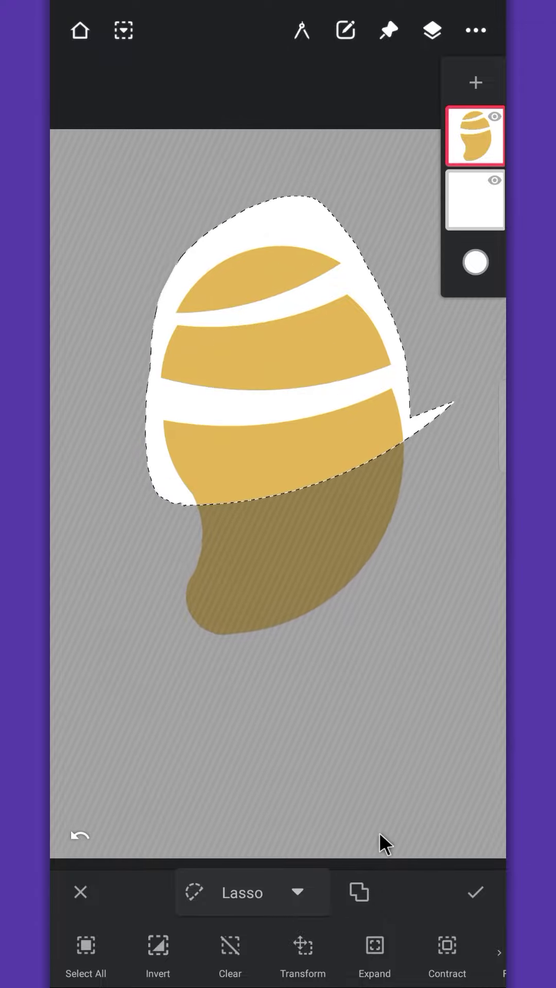
{"action": "left_click", "coordinate": [124, 30]}
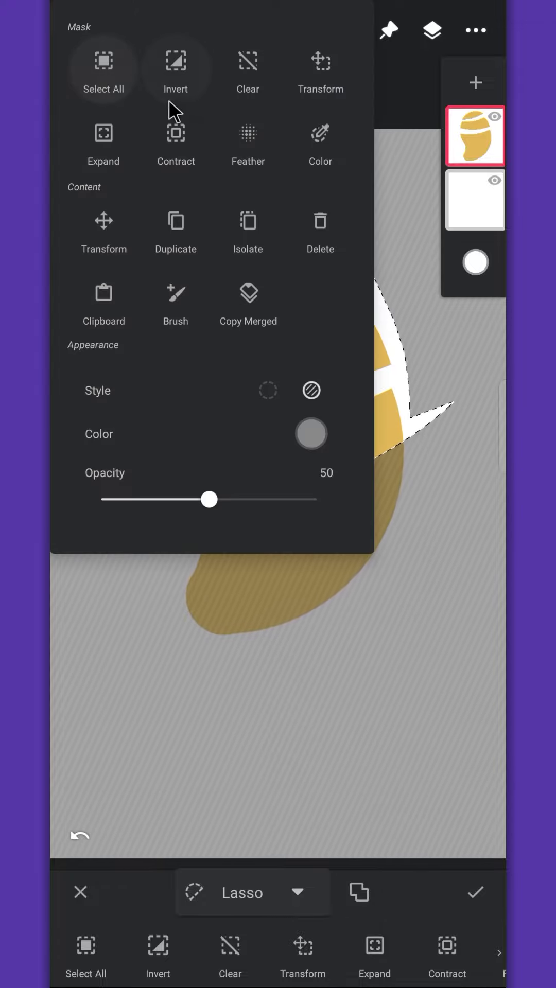
{"action": "left_click", "coordinate": [192, 76]}
{"action": "scroll", "coordinate": [334, 952], "scroll_direction": "right", "scroll_amount": 3}
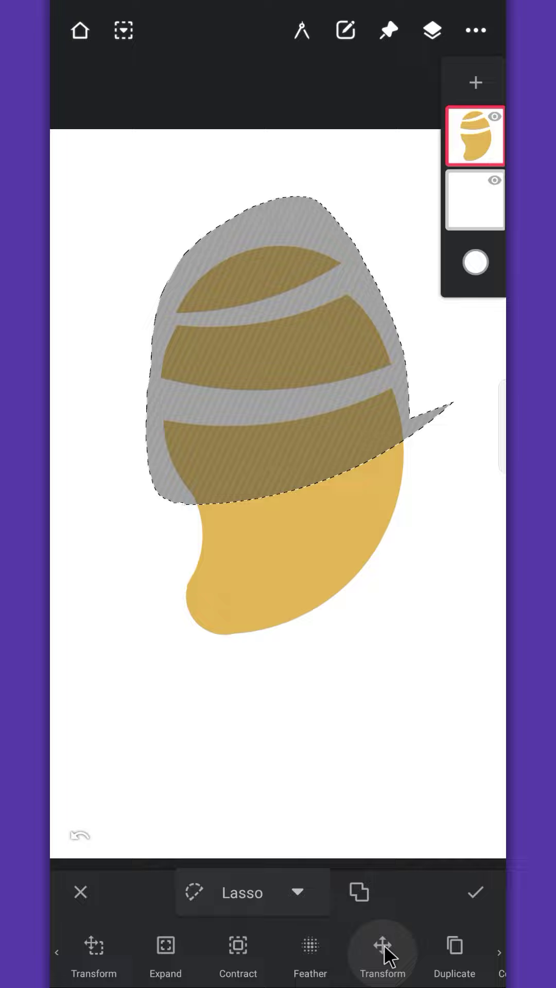
{"action": "left_click", "coordinate": [383, 947]}
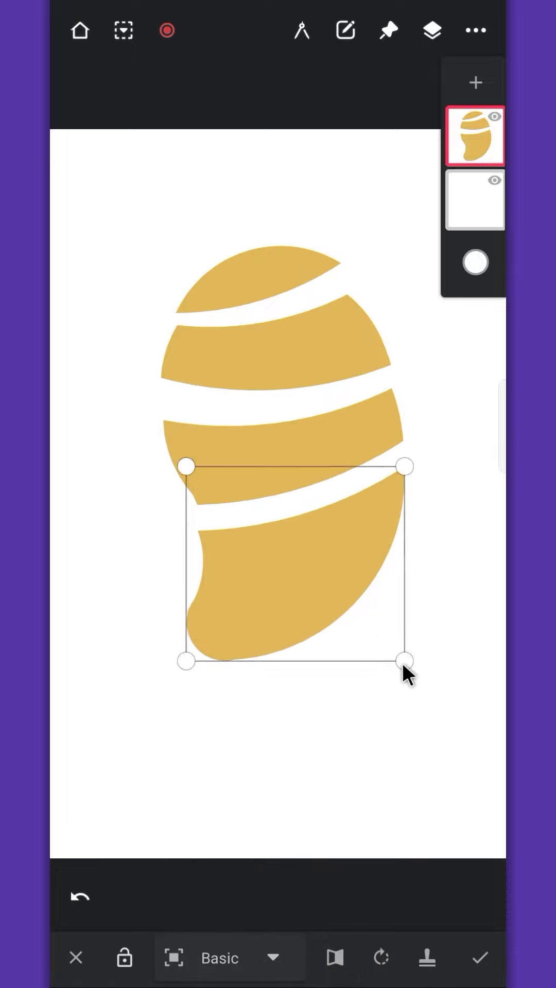
{"action": "left_click_drag", "start_coordinate": [402, 662], "coordinate": [381, 632]}
{"action": "left_click", "coordinate": [481, 958]}
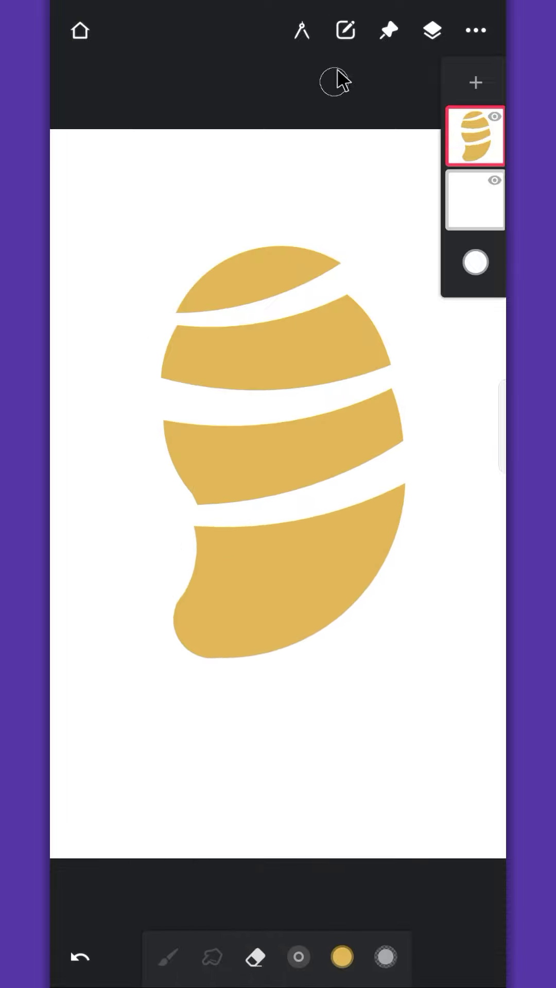
Separate the bottom tip beneath a fourth band using an inverted lasso selection, shifting it down and to the right
{"action": "left_click", "coordinate": [345, 29]}
{"action": "left_click", "coordinate": [229, 83]}
{"action": "mouse_move", "coordinate": [192, 573]}
{"action": "left_mouse_down"}
{"action": "mouse_move", "coordinate": [465, 541]}
{"action": "mouse_move", "coordinate": [147, 563]}
{"action": "left_mouse_up"}
{"action": "left_click_drag", "start_coordinate": [468, 540], "coordinate": [470, 571]}
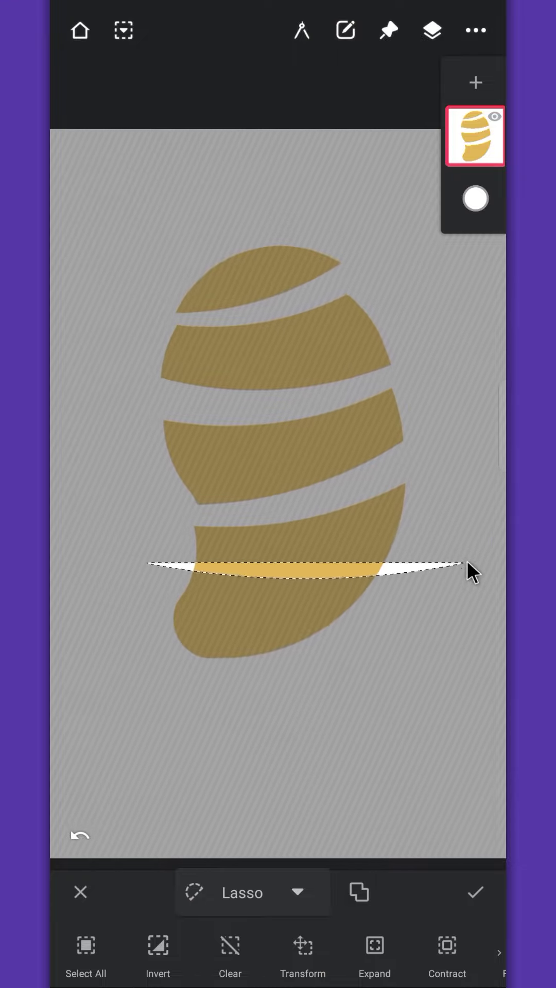
{"action": "left_click_drag", "start_coordinate": [330, 578], "coordinate": [331, 597]}
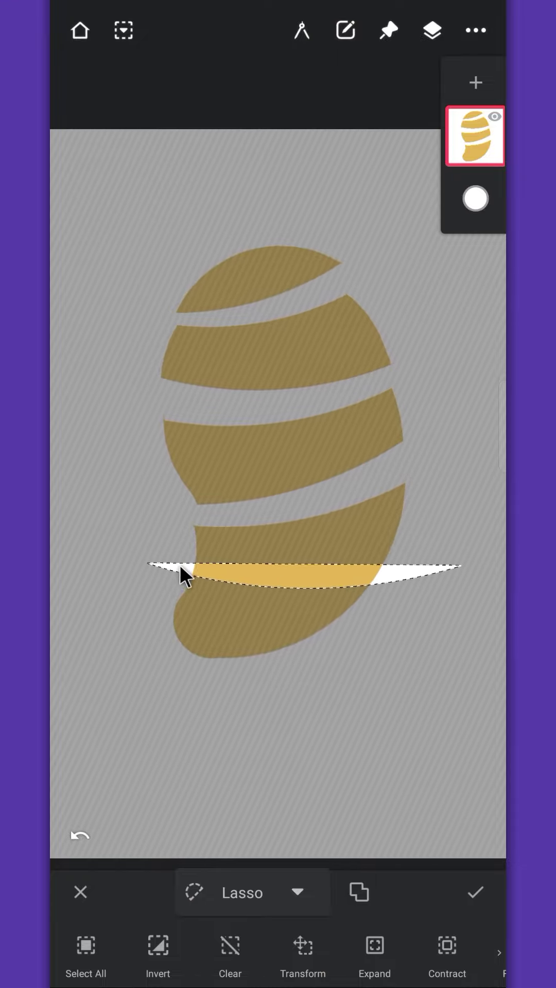
{"action": "mouse_move", "coordinate": [183, 578]}
{"action": "left_mouse_down"}
{"action": "mouse_move", "coordinate": [357, 256]}
{"action": "mouse_move", "coordinate": [434, 479]}
{"action": "mouse_move", "coordinate": [423, 565]}
{"action": "left_mouse_up"}
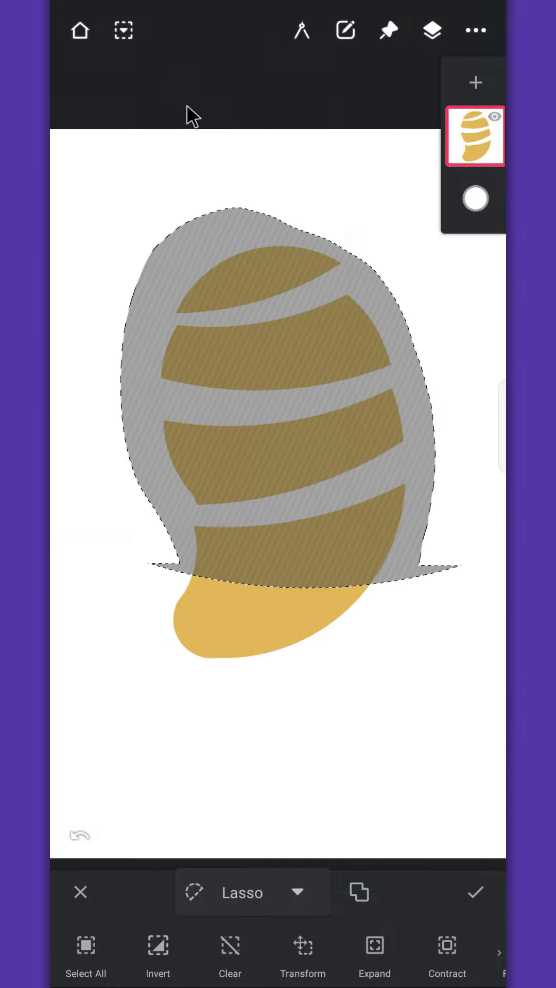
{"action": "left_click_drag", "start_coordinate": [350, 953], "coordinate": [194, 952]}
{"action": "left_click", "coordinate": [384, 953]}
{"action": "left_click_drag", "start_coordinate": [335, 622], "coordinate": [383, 638]}
{"action": "left_click", "coordinate": [477, 958]}
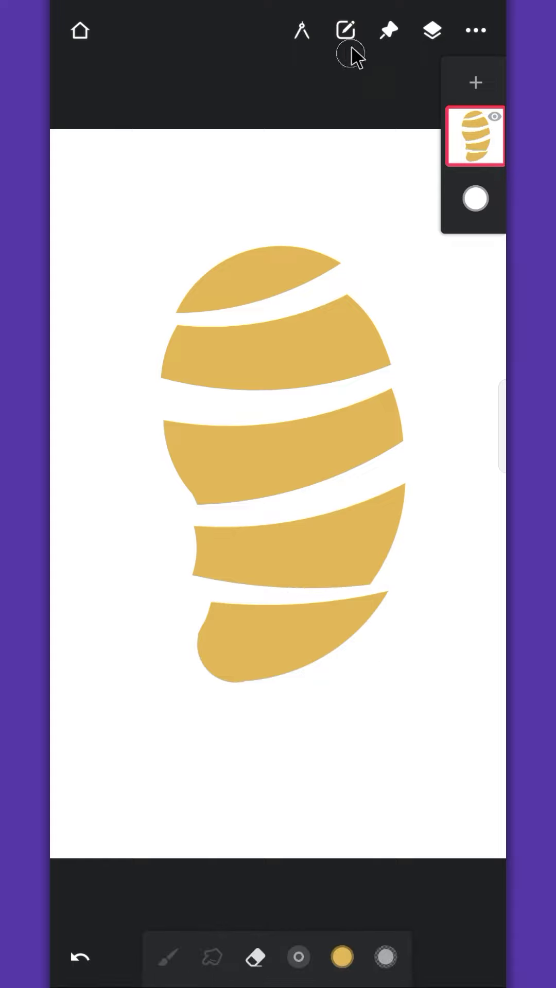
Lasso the fourth band and rotate it counterclockwise so its right end rises, adjusting its position between the neighbouring pieces
{"action": "left_click", "coordinate": [345, 30]}
{"action": "left_click", "coordinate": [234, 92]}
{"action": "mouse_move", "coordinate": [178, 521]}
{"action": "left_mouse_down"}
{"action": "mouse_move", "coordinate": [413, 567]}
{"action": "mouse_move", "coordinate": [178, 522]}
{"action": "left_mouse_up"}
{"action": "left_click", "coordinate": [452, 953]}
{"action": "left_click_drag", "start_coordinate": [406, 585], "coordinate": [410, 547]}
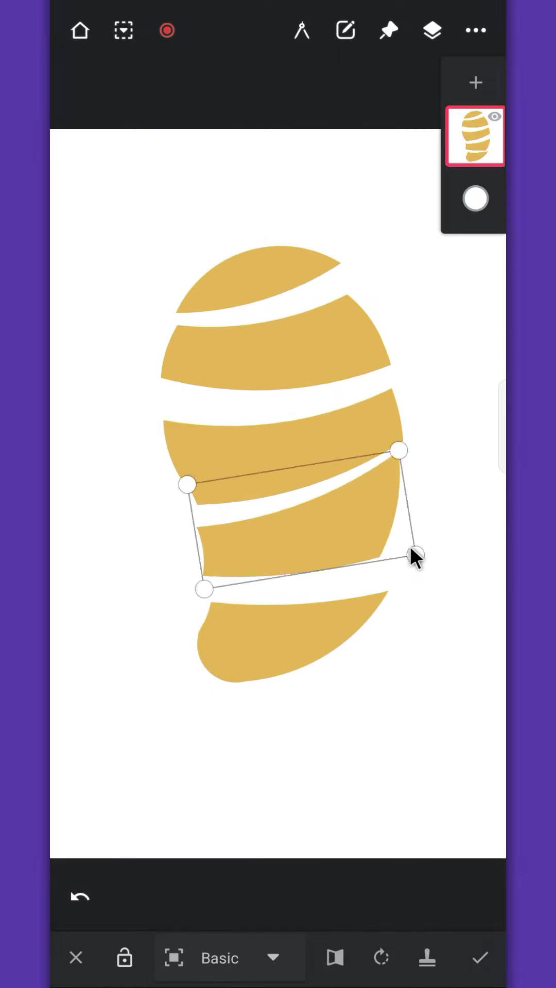
{"action": "left_click_drag", "start_coordinate": [381, 483], "coordinate": [388, 496]}
{"action": "left_click", "coordinate": [479, 957]}
Lasso the third band and shift it to the left and slightly down
{"action": "left_click", "coordinate": [345, 31]}
{"action": "left_click", "coordinate": [234, 92]}
{"action": "mouse_move", "coordinate": [186, 408]}
{"action": "left_mouse_down"}
{"action": "mouse_move", "coordinate": [404, 374]}
{"action": "mouse_move", "coordinate": [392, 456]}
{"action": "left_mouse_up"}
{"action": "left_click", "coordinate": [302, 946]}
{"action": "left_click", "coordinate": [477, 957]}
Lasso the second band, move it down toward the third band and rotate it counterclockwise
{"action": "left_click_drag", "start_coordinate": [170, 320], "coordinate": [136, 383]}
{"action": "scroll", "coordinate": [237, 952], "scroll_direction": "down", "scroll_amount": 3}
{"action": "left_click", "coordinate": [383, 949]}
{"action": "left_click_drag", "start_coordinate": [330, 329], "coordinate": [329, 355]}
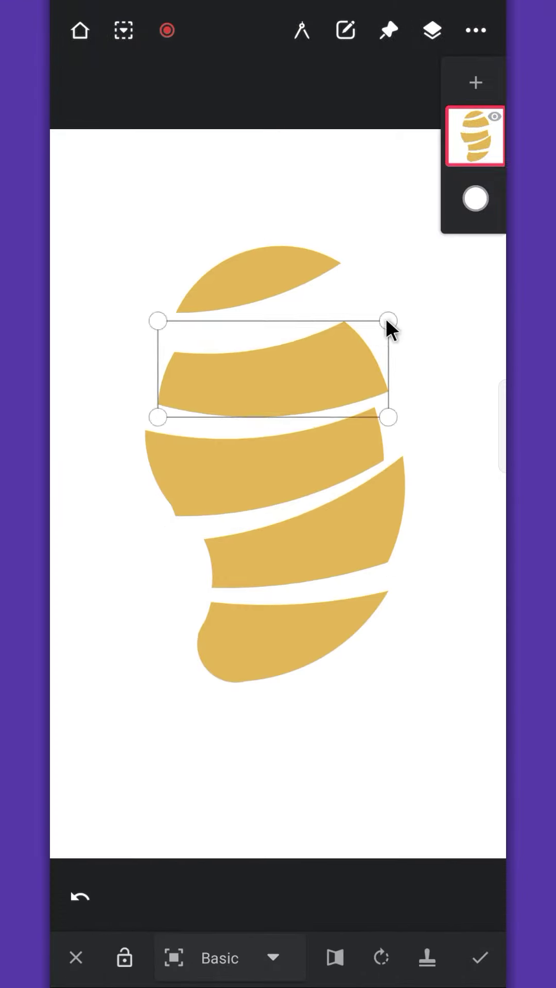
{"action": "left_click_drag", "start_coordinate": [388, 321], "coordinate": [380, 303]}
{"action": "left_click", "coordinate": [479, 957]}
Lasso the top cap, move it down toward the second band and rotate it slightly clockwise
{"action": "left_click", "coordinate": [345, 30]}
{"action": "left_click", "coordinate": [239, 89]}
{"action": "left_click_drag", "start_coordinate": [337, 254], "coordinate": [330, 249]}
{"action": "left_click", "coordinate": [382, 955]}
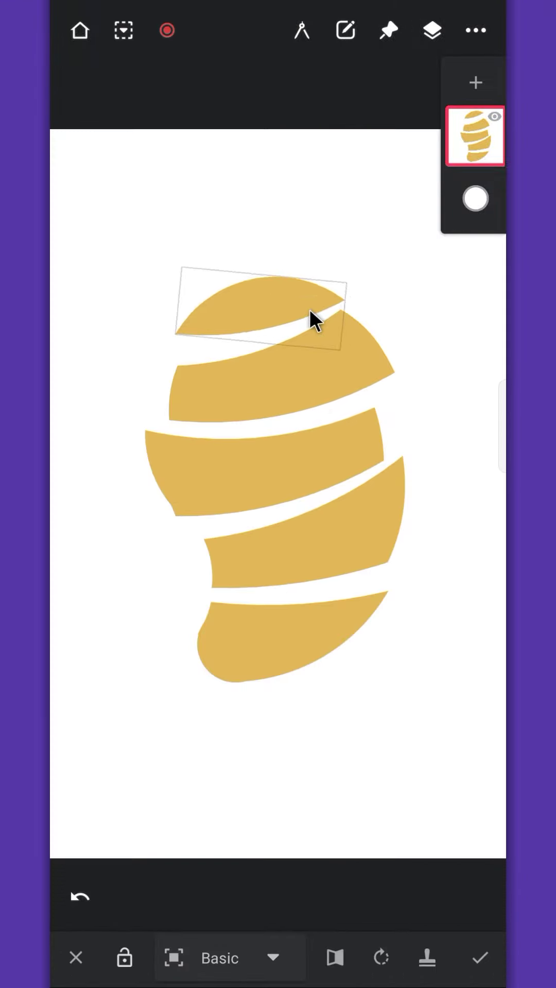
{"action": "left_click_drag", "start_coordinate": [309, 320], "coordinate": [338, 511]}
{"action": "left_click", "coordinate": [465, 973]}
Select all the bands with a rectangular selection, scale them down, centre them on the canvas and rotate them slightly counterclockwise
{"action": "left_click", "coordinate": [346, 30]}
{"action": "left_click", "coordinate": [238, 88]}
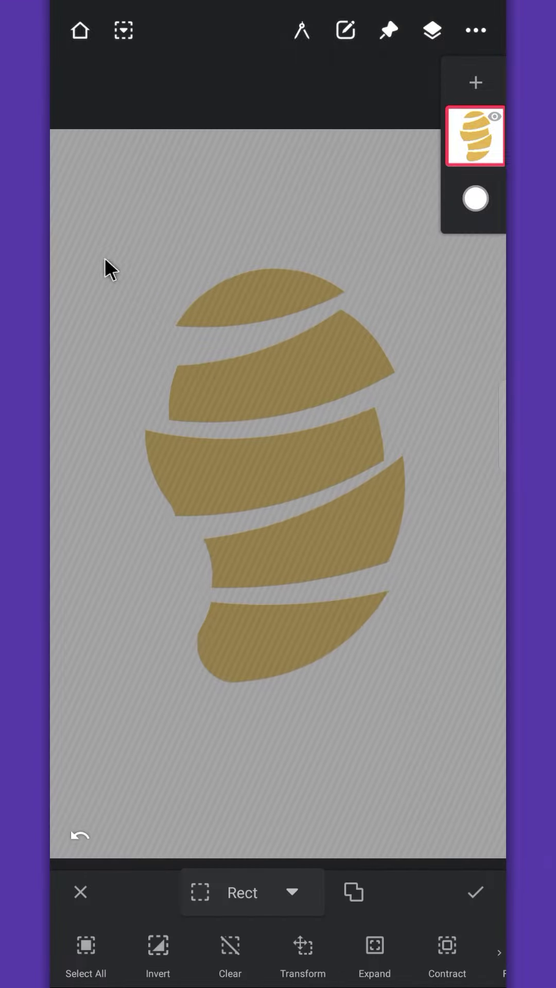
{"action": "left_click_drag", "start_coordinate": [99, 219], "coordinate": [447, 715]}
{"action": "left_click", "coordinate": [303, 946]}
{"action": "left_click_drag", "start_coordinate": [364, 636], "coordinate": [368, 669]}
{"action": "left_click_drag", "start_coordinate": [411, 717], "coordinate": [395, 677]}
{"action": "left_click_drag", "start_coordinate": [348, 553], "coordinate": [346, 559]}
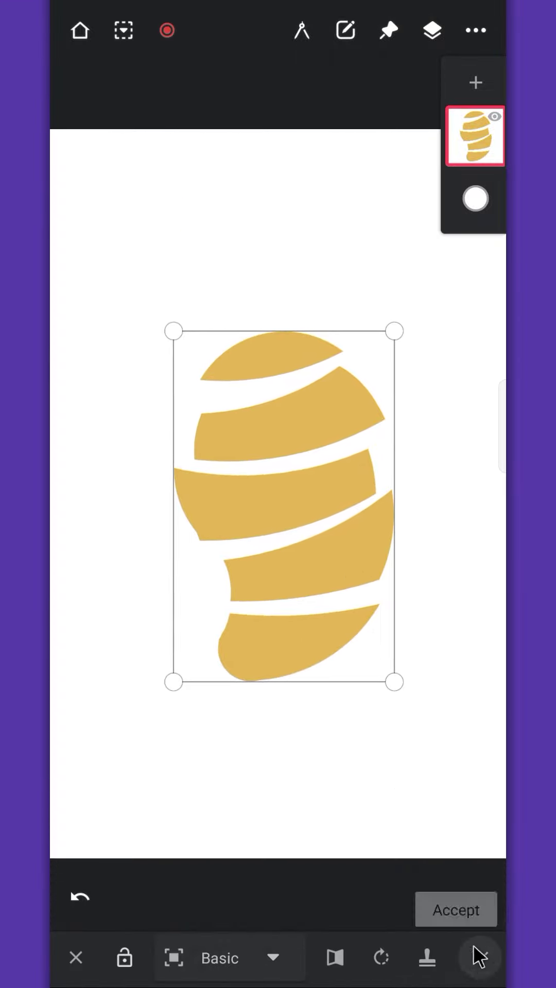
{"action": "left_click_drag", "start_coordinate": [394, 682], "coordinate": [412, 686]}
{"action": "left_click", "coordinate": [479, 958]}
Lasso the bottom piece, shift it to the left beneath the fourth band and rotate it slightly clockwise
{"action": "left_click", "coordinate": [345, 30]}
{"action": "left_click", "coordinate": [228, 77]}
{"action": "left_click_drag", "start_coordinate": [201, 603], "coordinate": [206, 607]}
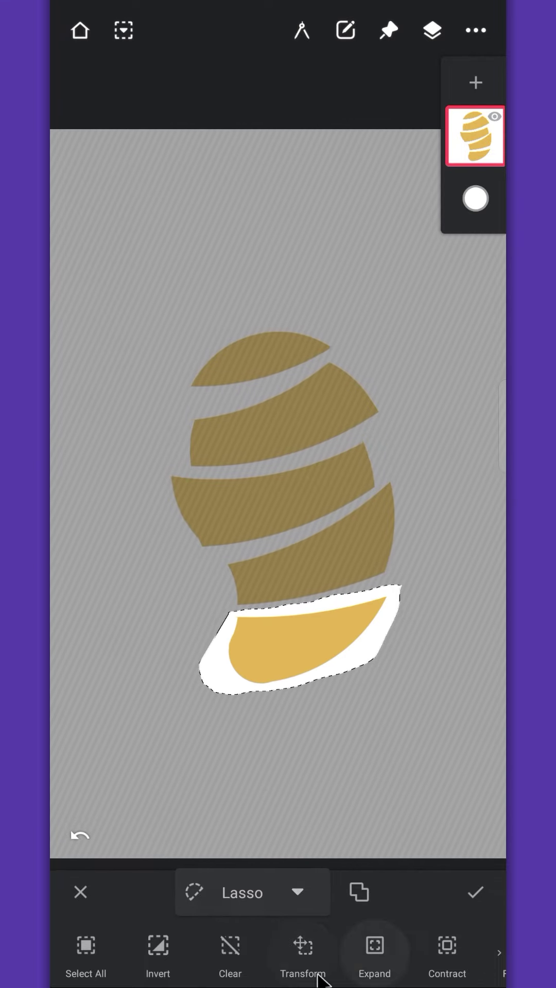
{"action": "left_click", "coordinate": [303, 950]}
{"action": "left_click_drag", "start_coordinate": [288, 662], "coordinate": [360, 617]}
{"action": "left_click", "coordinate": [472, 972]}
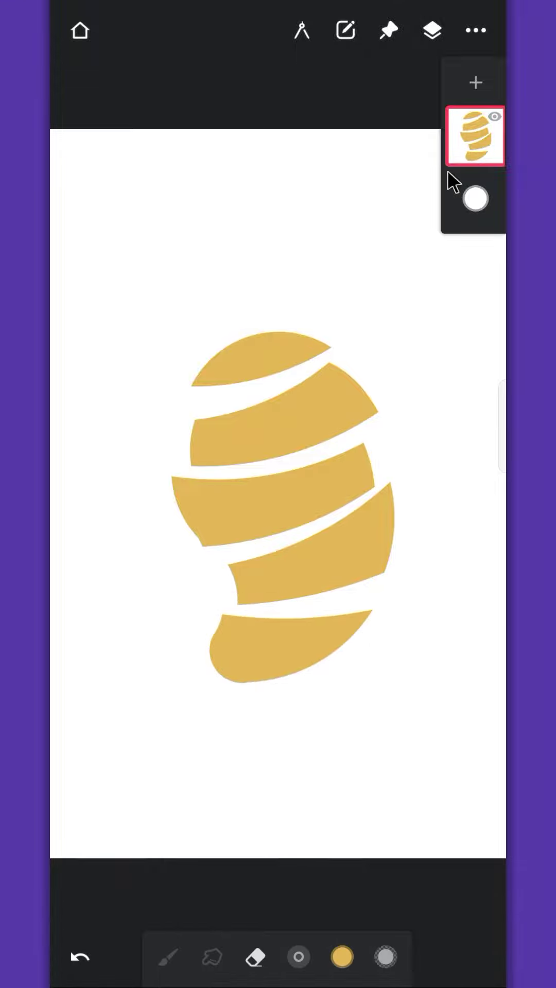
Add a layer beneath the bands and paint a curved pale yellow (#F8F098) inner face along the second band's upper edge
{"action": "left_click", "coordinate": [475, 84]}
{"action": "left_click_drag", "start_coordinate": [471, 135], "coordinate": [470, 221]}
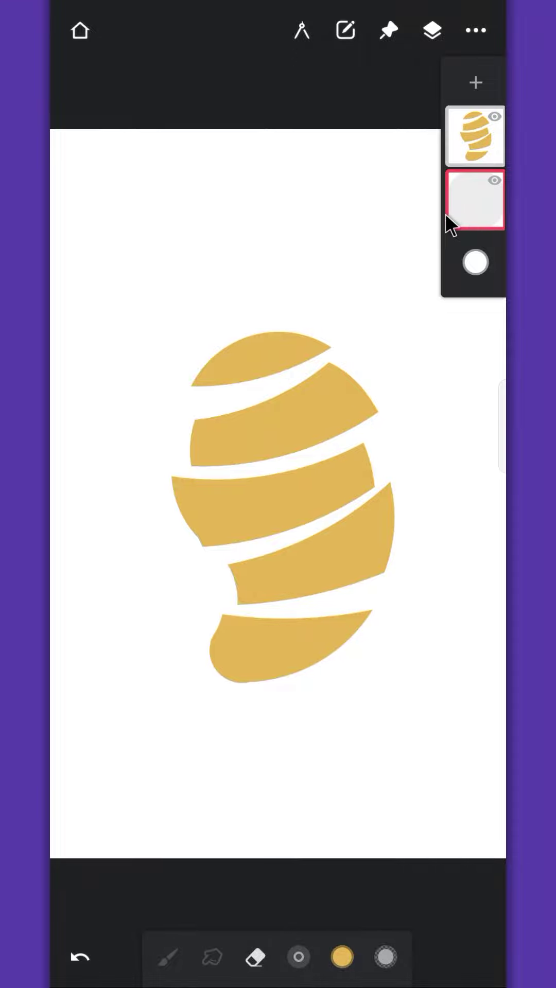
{"action": "left_click", "coordinate": [168, 957]}
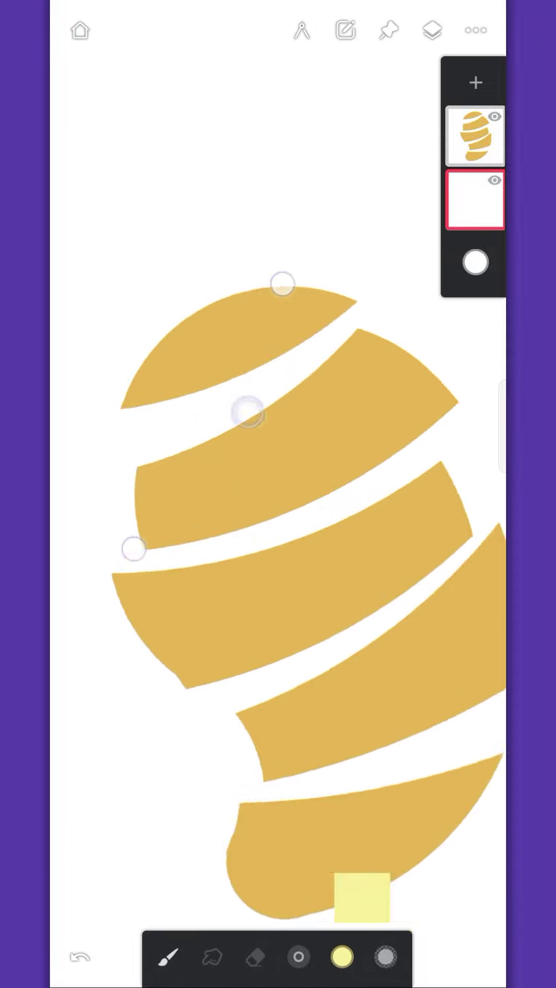
{"action": "scroll", "coordinate": [247, 410], "scroll_direction": "up", "scroll_amount": 3}
{"action": "mouse_move", "coordinate": [137, 548]}
{"action": "left_mouse_down"}
{"action": "mouse_move", "coordinate": [200, 476]}
{"action": "mouse_move", "coordinate": [430, 308]}
{"action": "mouse_move", "coordinate": [377, 344]}
{"action": "left_mouse_up"}
{"action": "left_click_drag", "start_coordinate": [252, 428], "coordinate": [254, 434]}
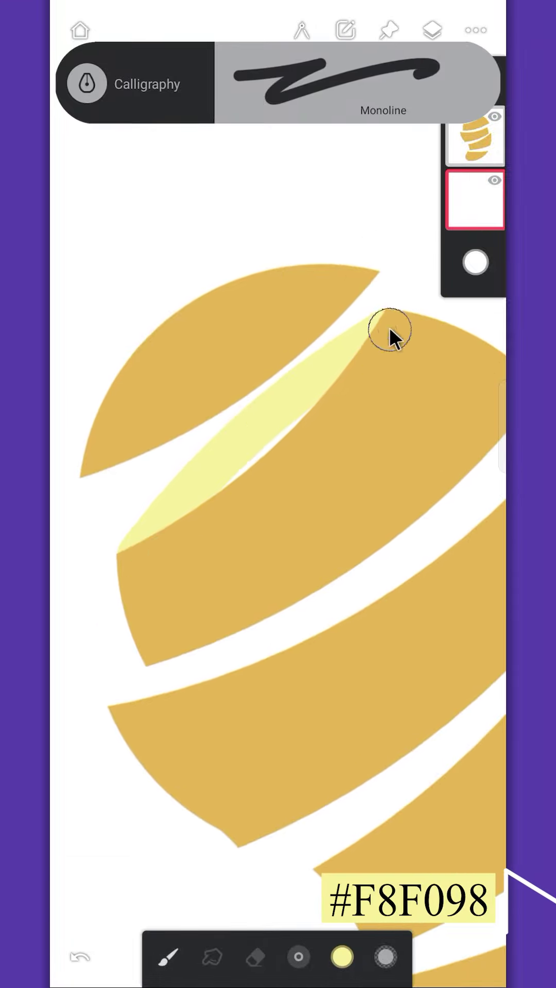
{"action": "left_click_drag", "start_coordinate": [387, 327], "coordinate": [170, 556]}
Paint pale yellow inner faces along the upper edges of the third and fourth bands
{"action": "scroll", "coordinate": [223, 479], "scroll_direction": "down", "scroll_amount": 2}
{"action": "mouse_move", "coordinate": [452, 421]}
{"action": "left_mouse_down"}
{"action": "mouse_move", "coordinate": [143, 669]}
{"action": "mouse_move", "coordinate": [137, 646]}
{"action": "left_mouse_up"}
{"action": "scroll", "coordinate": [431, 502], "scroll_direction": "up", "scroll_amount": 1}
{"action": "scroll", "coordinate": [430, 610], "scroll_direction": "down", "scroll_amount": 1}
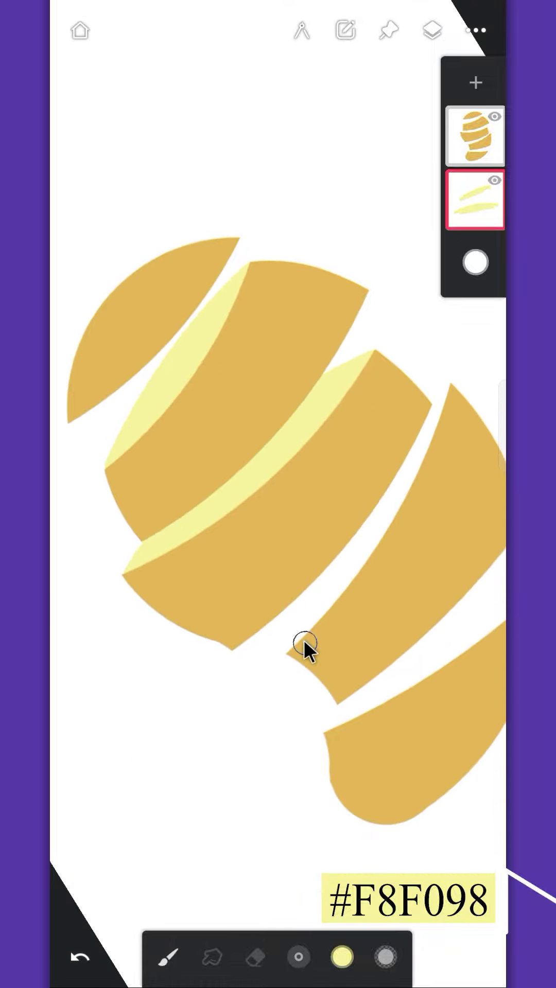
{"action": "mouse_move", "coordinate": [312, 576]}
{"action": "left_mouse_down"}
{"action": "mouse_move", "coordinate": [458, 387]}
{"action": "mouse_move", "coordinate": [454, 392]}
{"action": "left_mouse_up"}
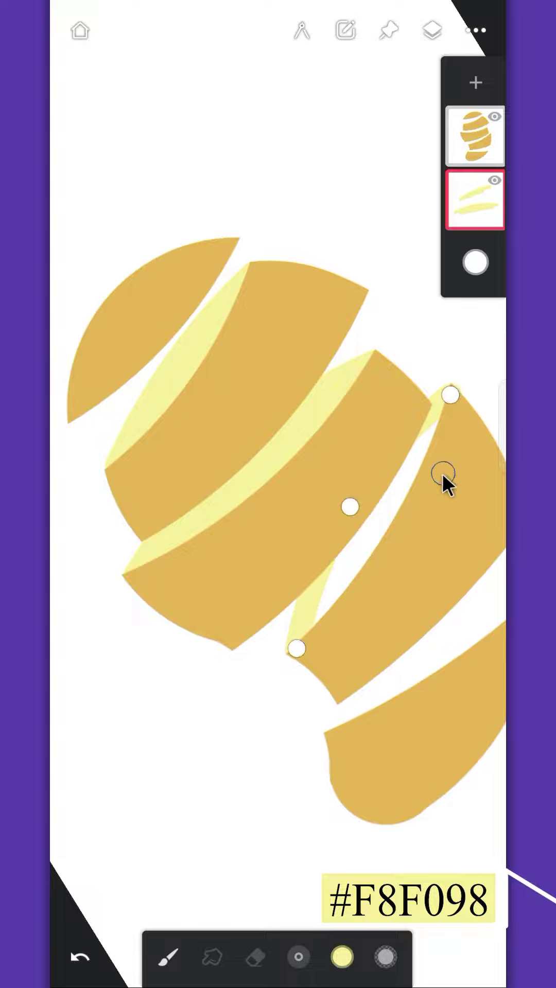
{"action": "left_click_drag", "start_coordinate": [436, 447], "coordinate": [326, 593]}
Paint a pale yellow inner face along the bottom piece's upper edge and erase the paint overshooting the bands' corners
{"action": "scroll", "coordinate": [396, 503], "scroll_direction": "up", "scroll_amount": 3}
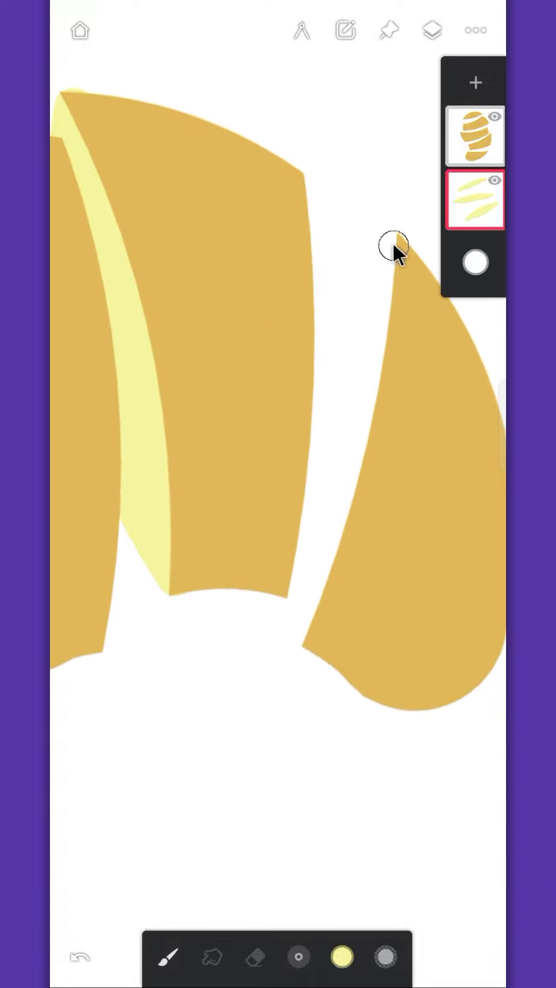
{"action": "mouse_move", "coordinate": [393, 244]}
{"action": "left_mouse_down"}
{"action": "mouse_move", "coordinate": [331, 632]}
{"action": "mouse_move", "coordinate": [307, 645]}
{"action": "left_mouse_up"}
{"action": "left_click_drag", "start_coordinate": [397, 325], "coordinate": [332, 549]}
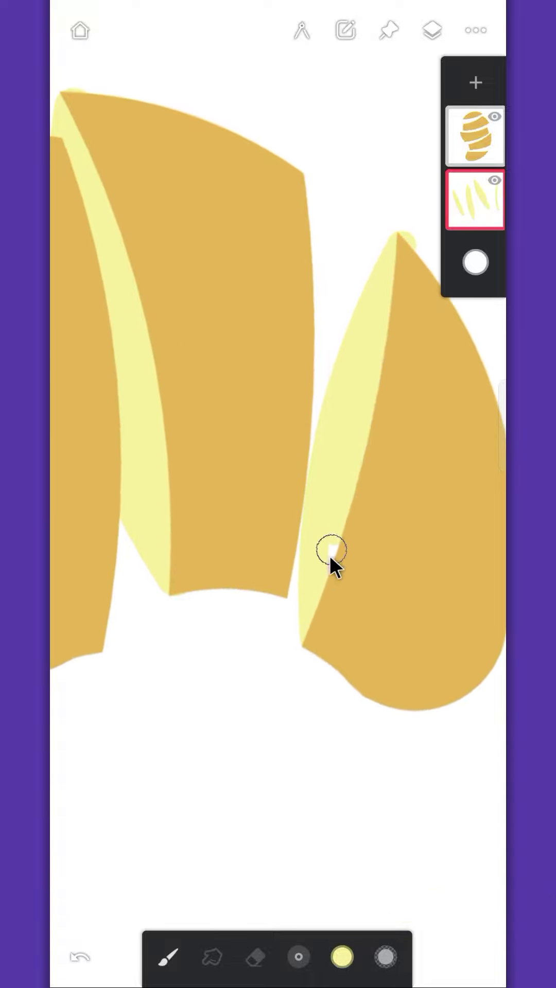
{"action": "left_click", "coordinate": [255, 957]}
{"action": "scroll", "coordinate": [347, 391], "scroll_direction": "down", "scroll_amount": 3}
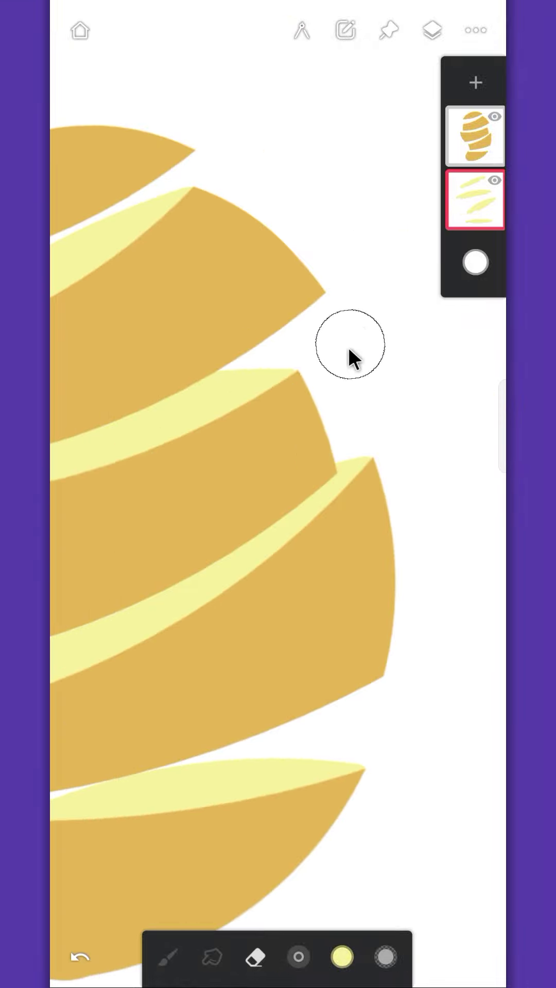
{"action": "scroll", "coordinate": [233, 377], "scroll_direction": "down", "scroll_amount": 3}
{"action": "scroll", "coordinate": [233, 377], "scroll_direction": "up", "scroll_amount": 3}
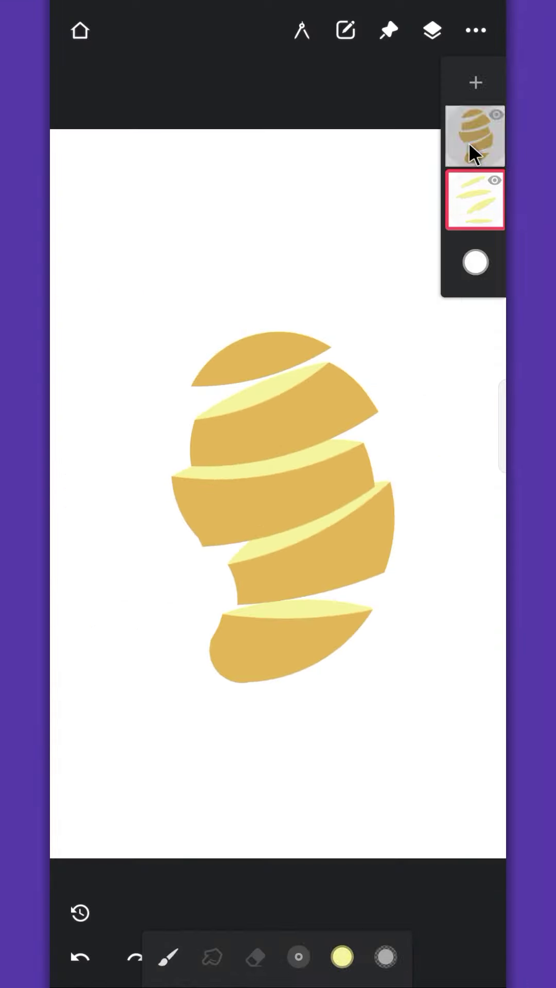
Add a layer above the bands, turn on a square grid guide and draw a thick vertical #D8A036 bar down the front
{"action": "left_click", "coordinate": [469, 143]}
{"action": "left_click", "coordinate": [466, 100]}
{"action": "left_click", "coordinate": [302, 30]}
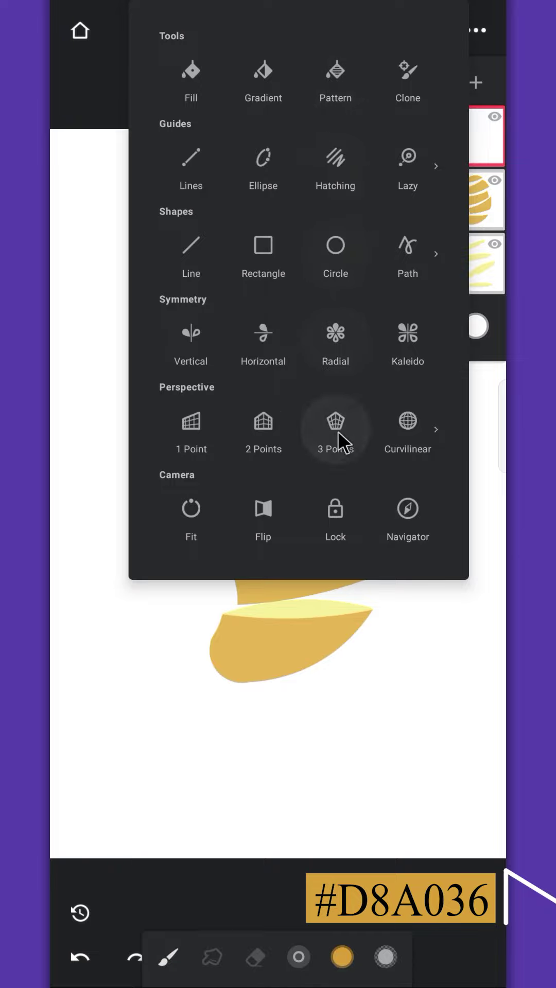
{"action": "left_click_drag", "start_coordinate": [339, 431], "coordinate": [200, 439]}
{"action": "left_click", "coordinate": [427, 431]}
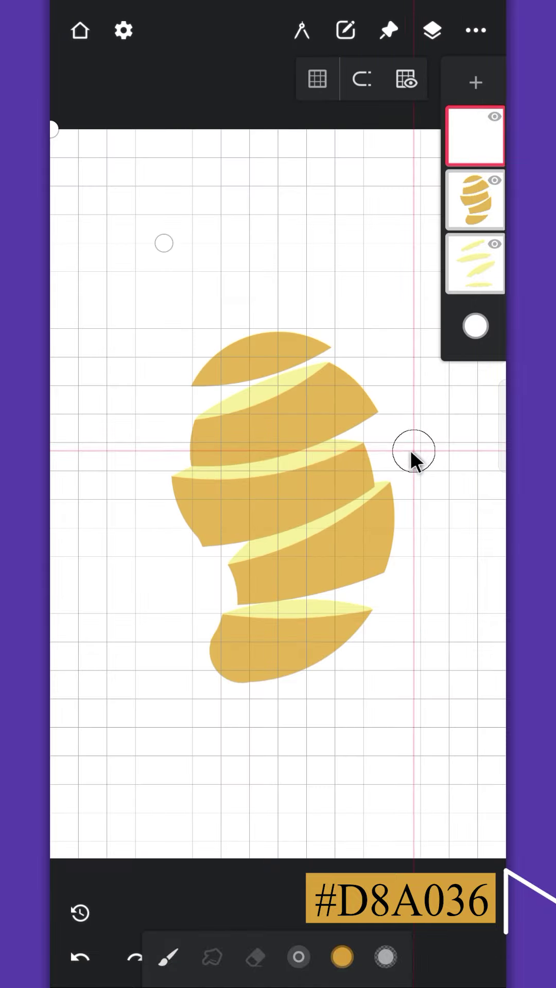
{"action": "mouse_move", "coordinate": [410, 449]}
{"action": "left_mouse_down"}
{"action": "mouse_move", "coordinate": [261, 473]}
{"action": "mouse_move", "coordinate": [266, 471]}
{"action": "mouse_move", "coordinate": [267, 698]}
{"action": "left_mouse_up"}
On a new layer beneath all others, draw a thick vertical bar behind the bands' right side and a thinner, shorter one behind the left
{"action": "left_click", "coordinate": [471, 263]}
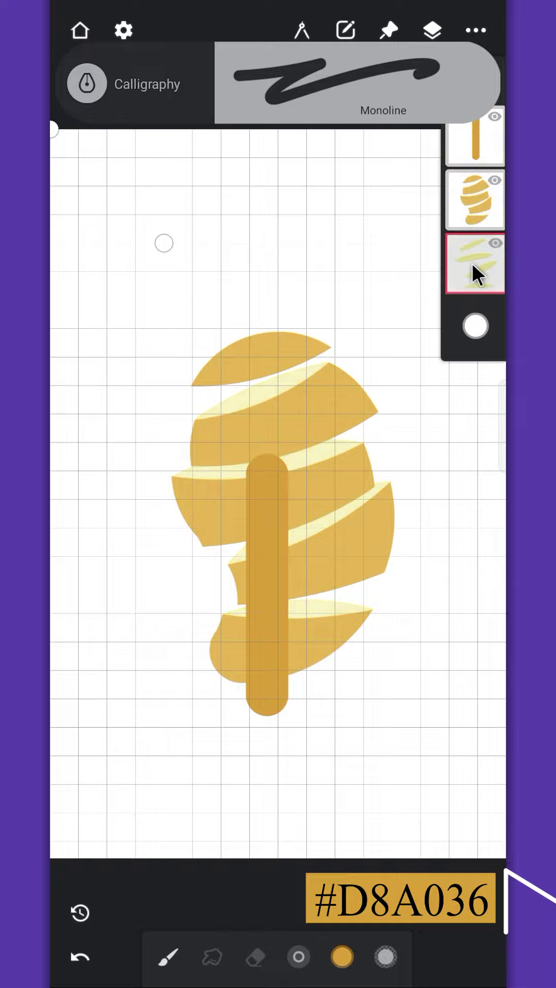
{"action": "left_click", "coordinate": [469, 86]}
{"action": "left_click_drag", "start_coordinate": [468, 257], "coordinate": [462, 340]}
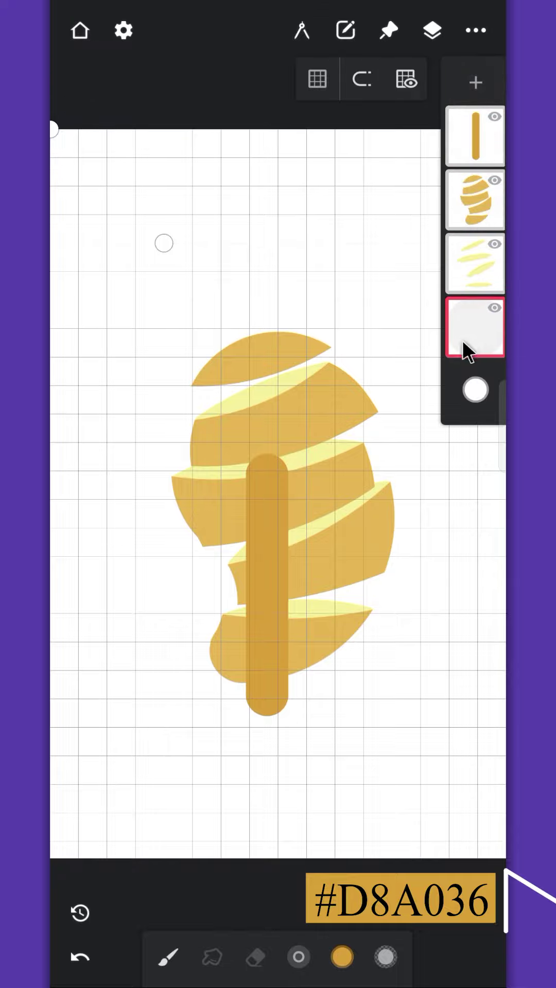
{"action": "left_click_drag", "start_coordinate": [344, 448], "coordinate": [342, 667]}
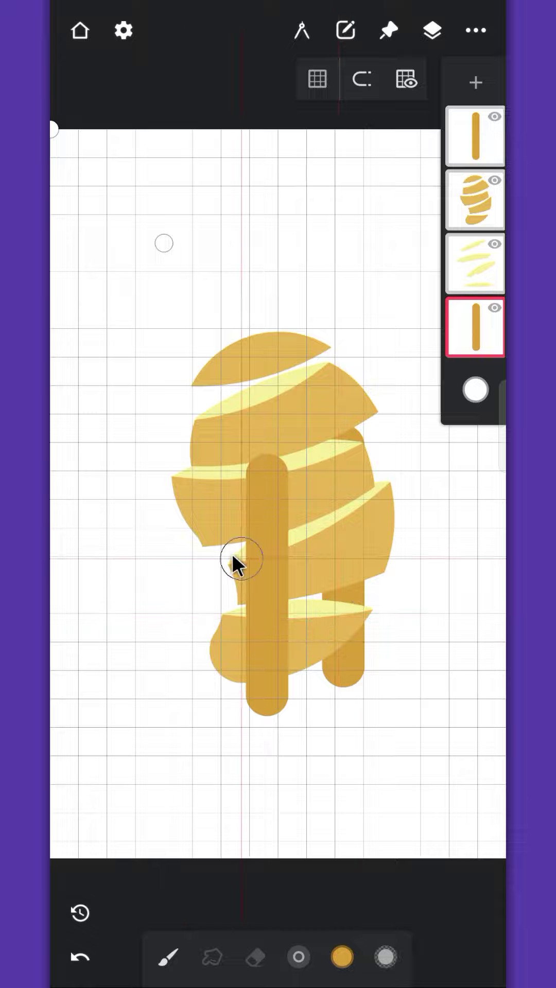
{"action": "left_click_drag", "start_coordinate": [298, 958], "coordinate": [237, 957]}
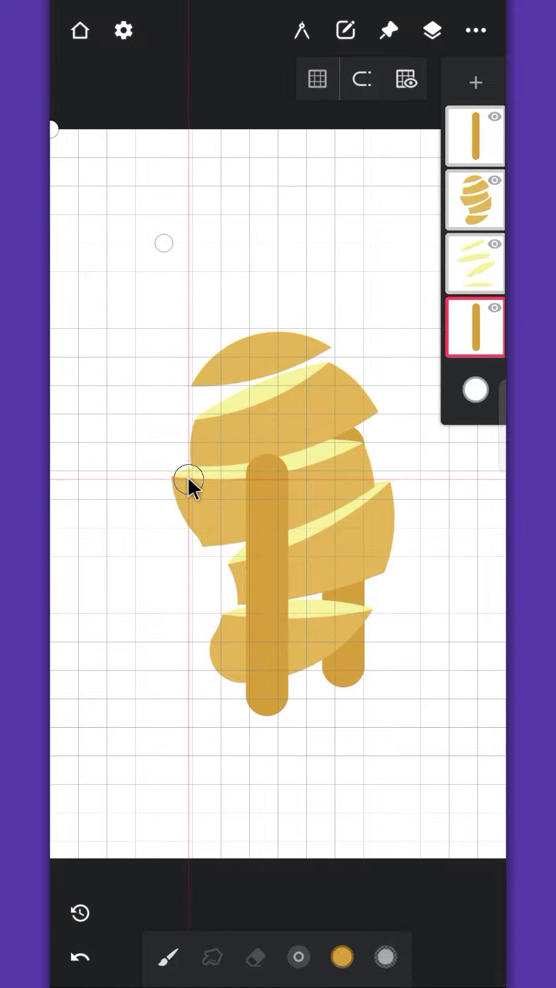
{"action": "left_click_drag", "start_coordinate": [207, 412], "coordinate": [205, 597]}
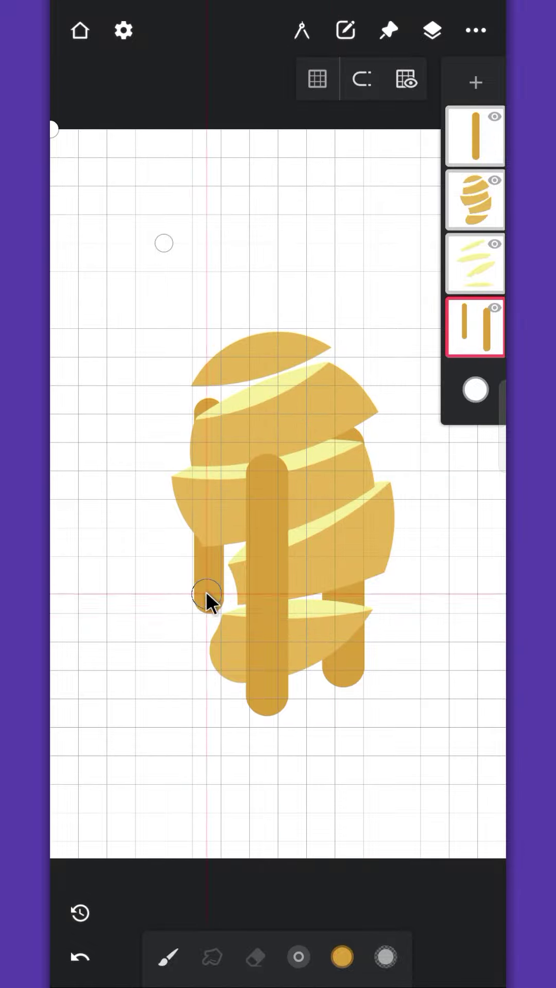
Erase the rounded tops of the back bars and the front bar so they follow the slant of the bands
{"action": "left_click", "coordinate": [255, 957]}
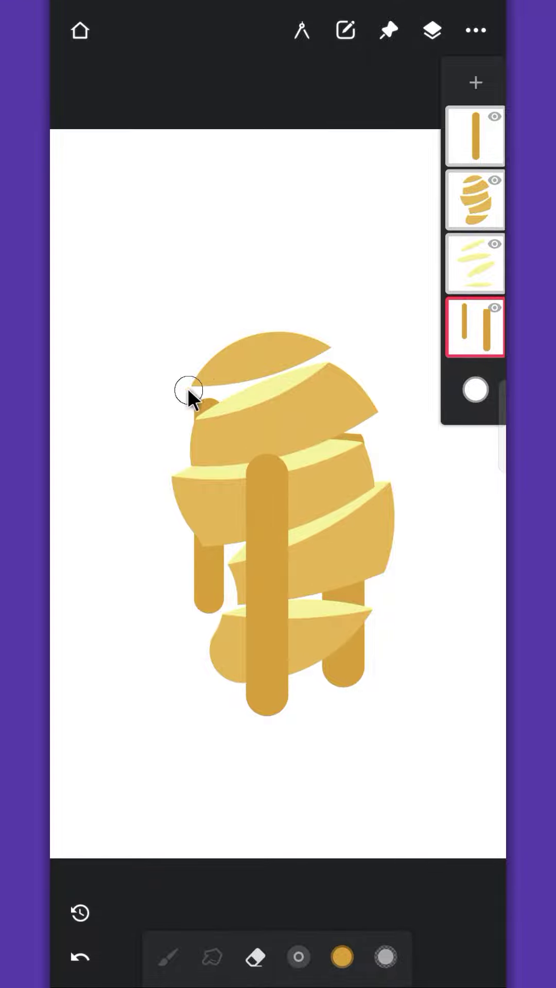
{"action": "left_click", "coordinate": [475, 136]}
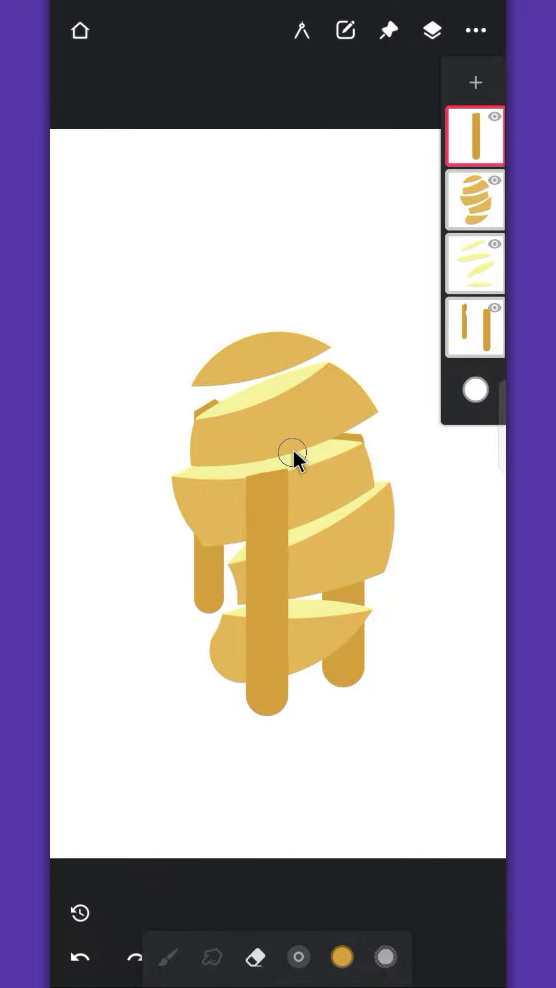
Add a layer above the pale yellow faces and paint a small filled dark gold oval at the second band's left end
{"action": "key", "text": "b"}
{"action": "left_click", "coordinate": [469, 271]}
{"action": "left_click", "coordinate": [476, 84]}
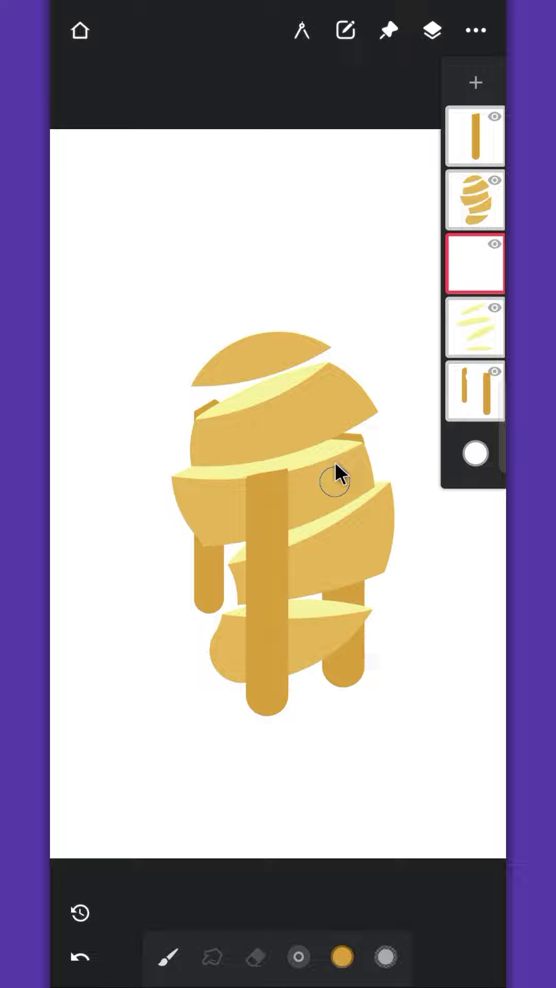
{"action": "scroll", "coordinate": [206, 412], "scroll_direction": "up", "scroll_amount": 5}
{"action": "left_click_drag", "start_coordinate": [291, 951], "coordinate": [199, 949]}
{"action": "left_click_drag", "start_coordinate": [209, 475], "coordinate": [285, 437]}
{"action": "left_click_drag", "start_coordinate": [233, 473], "coordinate": [226, 474]}
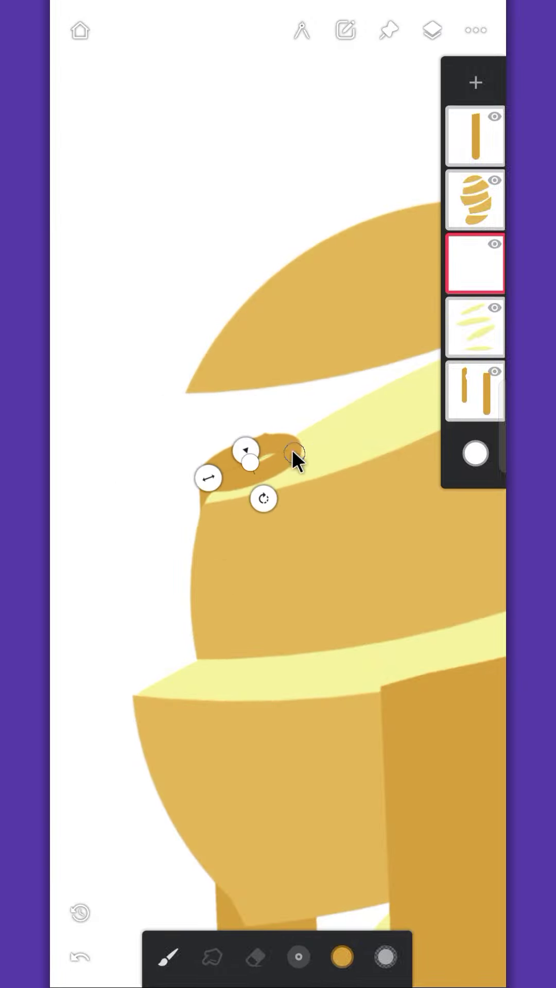
{"action": "left_click_drag", "start_coordinate": [292, 449], "coordinate": [256, 460]}
{"action": "left_click_drag", "start_coordinate": [309, 439], "coordinate": [271, 450]}
{"action": "scroll", "coordinate": [270, 450], "scroll_direction": "up", "scroll_amount": 3}
{"action": "mouse_move", "coordinate": [282, 339]}
{"action": "left_mouse_down"}
{"action": "mouse_move", "coordinate": [237, 373]}
{"action": "mouse_move", "coordinate": [281, 337]}
{"action": "left_mouse_up"}
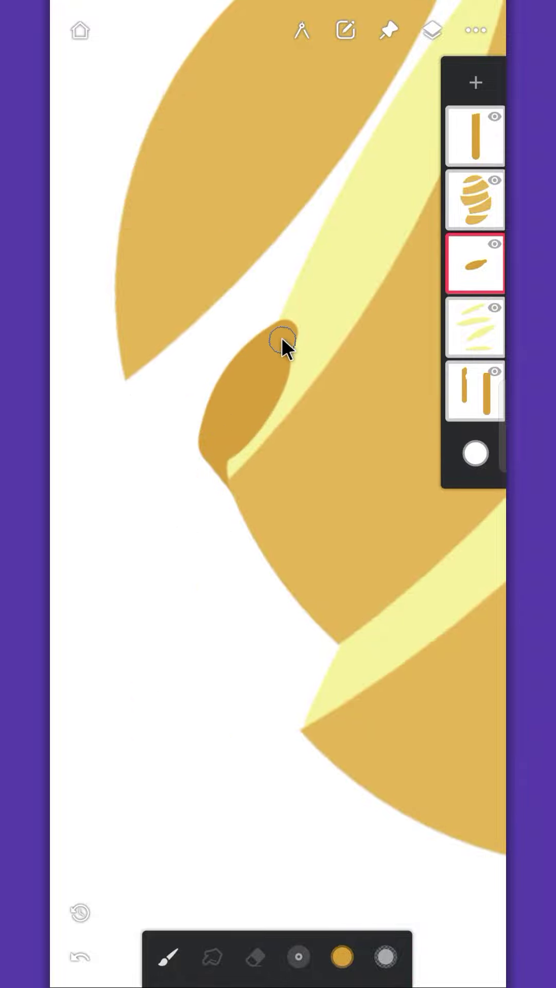
Paint a rounded dark gold cap over the top of the front bar, on the third band's pale face
{"action": "scroll", "coordinate": [239, 757], "scroll_direction": "down", "scroll_amount": 5}
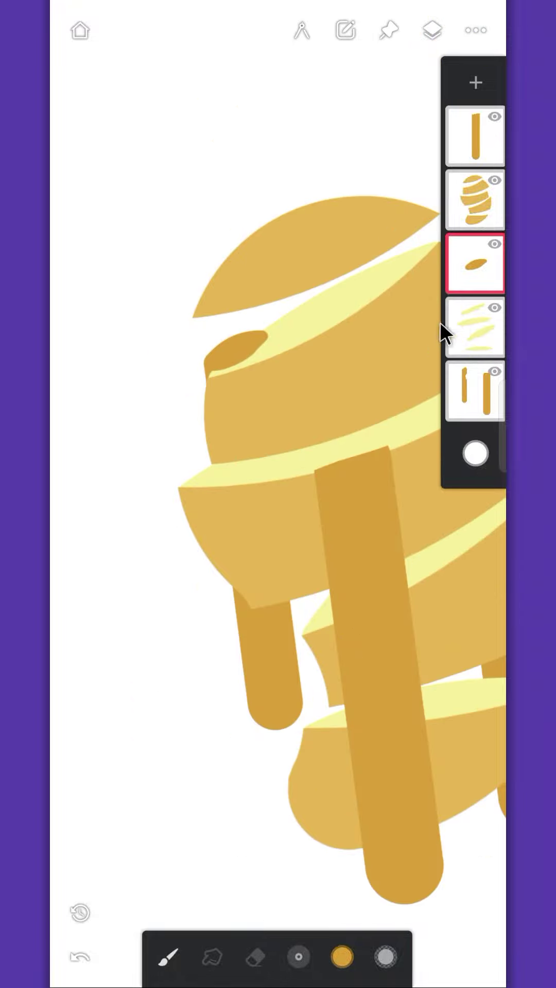
{"action": "scroll", "coordinate": [239, 471], "scroll_direction": "up", "scroll_amount": 5}
{"action": "mouse_move", "coordinate": [399, 412]}
{"action": "left_mouse_down"}
{"action": "mouse_move", "coordinate": [137, 500]}
{"action": "mouse_move", "coordinate": [192, 497]}
{"action": "mouse_move", "coordinate": [391, 413]}
{"action": "mouse_move", "coordinate": [195, 497]}
{"action": "left_mouse_up"}
Paint a filled dark gold oval at the third band's right end, over the top of the back bar
{"action": "scroll", "coordinate": [287, 425], "scroll_direction": "down", "scroll_amount": 5}
{"action": "scroll", "coordinate": [316, 405], "scroll_direction": "up", "scroll_amount": 5}
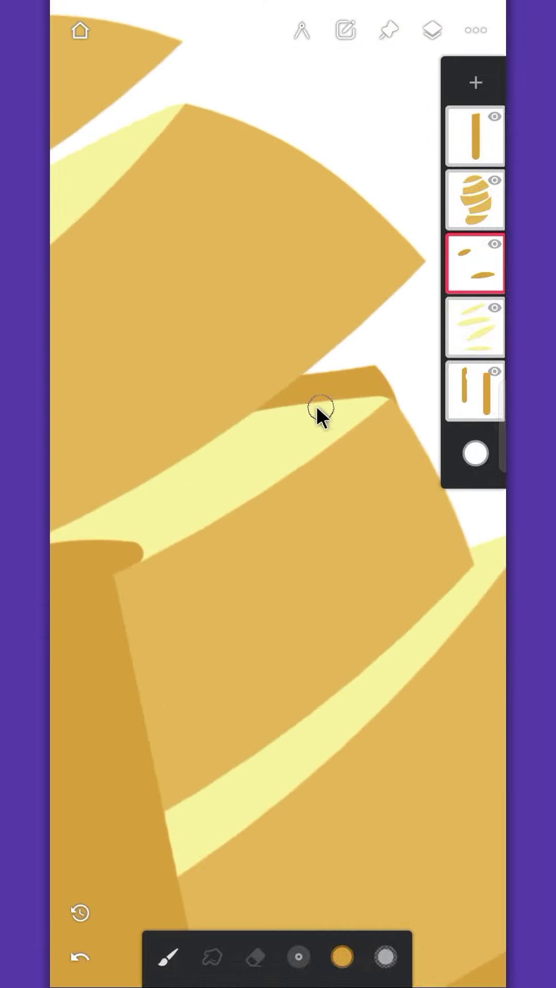
{"action": "left_click_drag", "start_coordinate": [265, 438], "coordinate": [364, 366]}
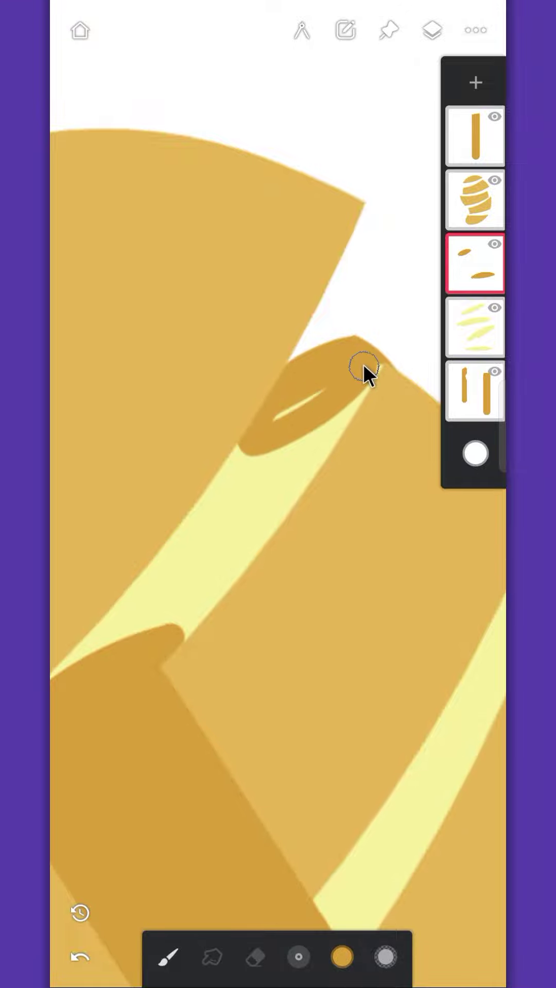
{"action": "left_click", "coordinate": [255, 956]}
{"action": "key", "text": "ctrl+z"}
Erase the excess top of the right back bar around the oval and touch up the oval's rounded edge
{"action": "left_click", "coordinate": [465, 390]}
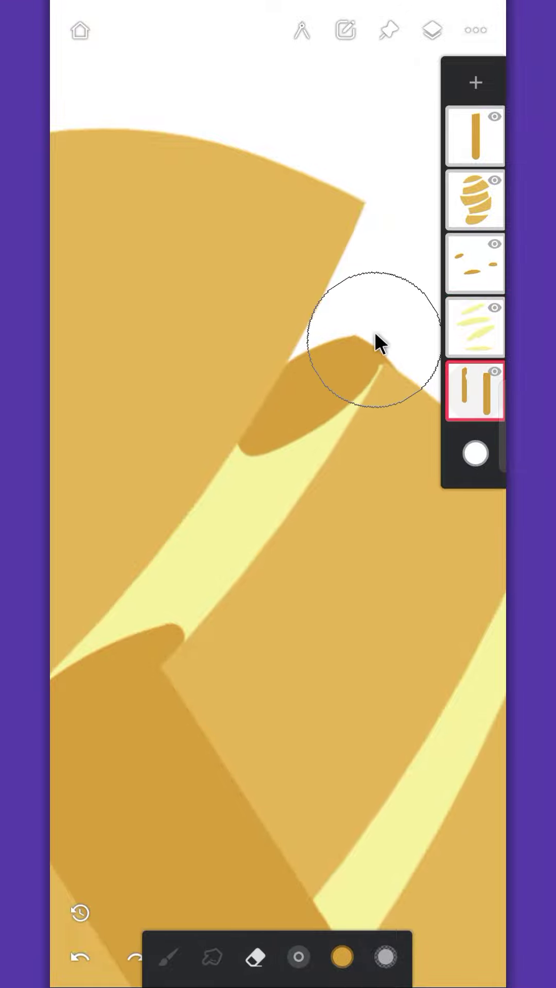
{"action": "left_click_drag", "start_coordinate": [299, 957], "coordinate": [240, 950]}
{"action": "left_click_drag", "start_coordinate": [355, 340], "coordinate": [343, 305]}
{"action": "left_click", "coordinate": [174, 948]}
{"action": "left_click", "coordinate": [465, 269]}
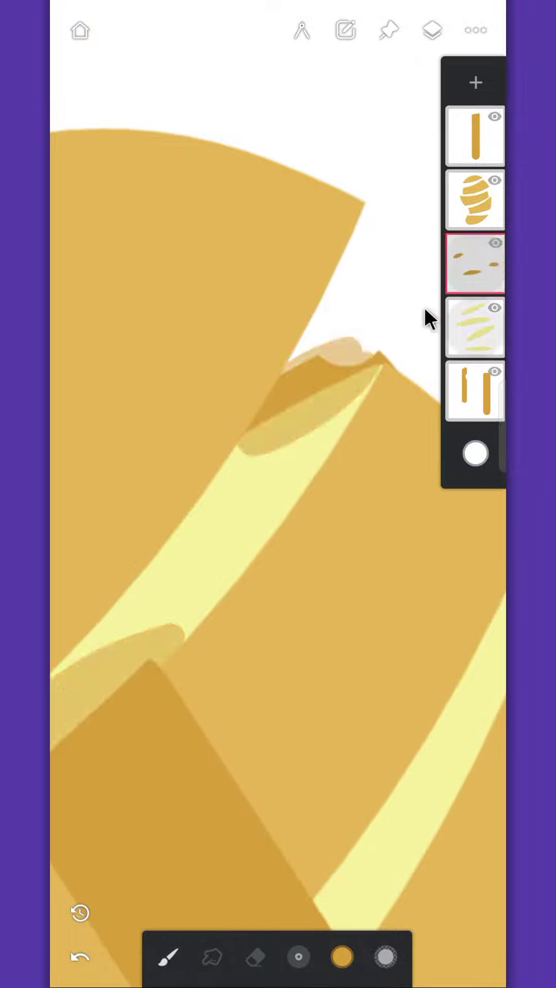
{"action": "scroll", "coordinate": [354, 378], "scroll_direction": "up", "scroll_amount": 4}
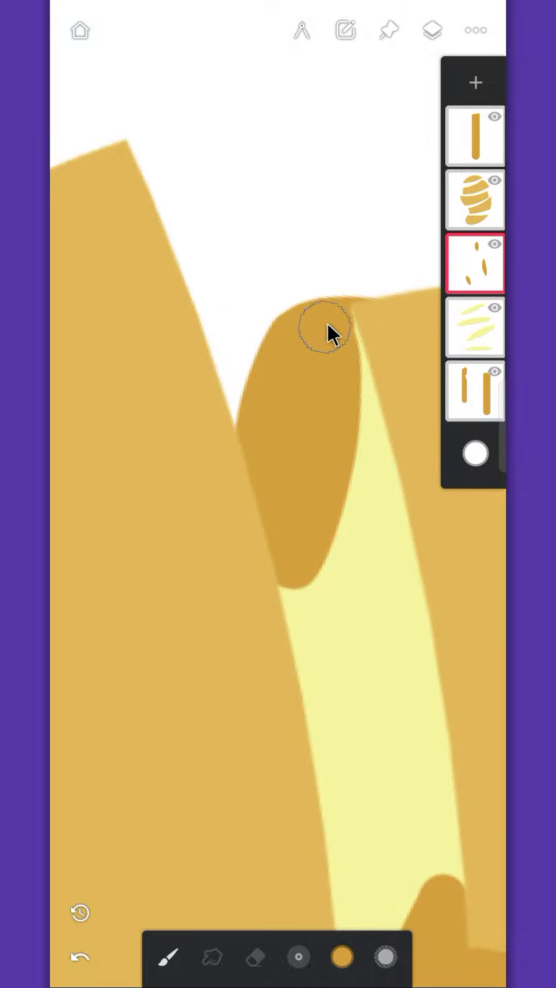
{"action": "scroll", "coordinate": [337, 399], "scroll_direction": "down", "scroll_amount": 3}
{"action": "scroll", "coordinate": [278, 515], "scroll_direction": "down", "scroll_amount": 4}
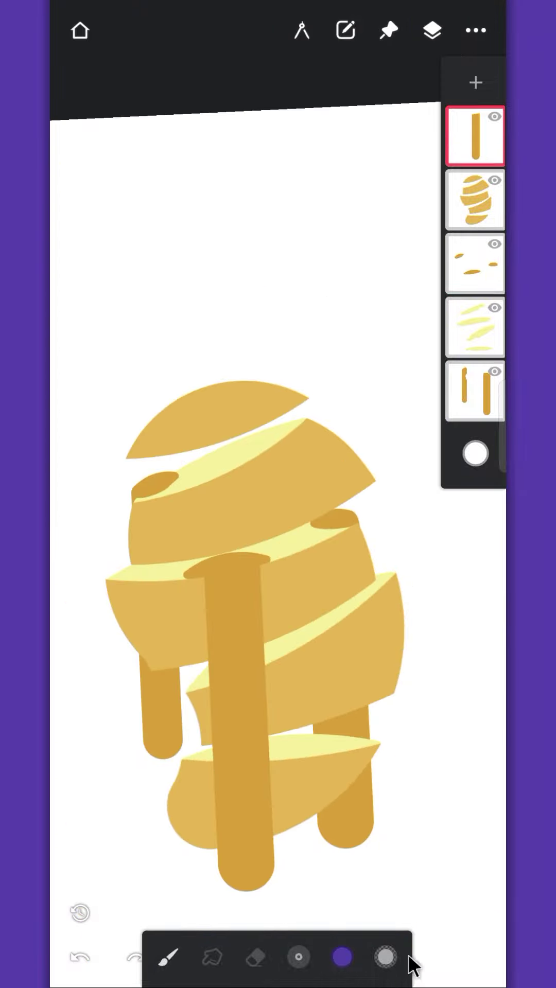
Add a layer beneath all others and fill it with solid purple #5542AA as the background
{"action": "left_click", "coordinate": [465, 390]}
{"action": "left_click", "coordinate": [475, 82]}
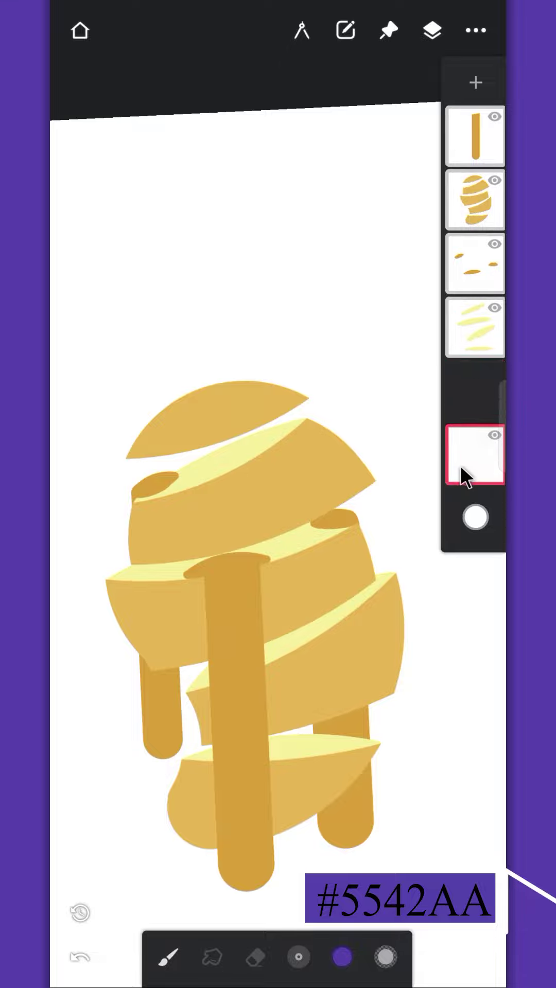
{"action": "left_click", "coordinate": [302, 31]}
{"action": "left_click", "coordinate": [209, 83]}
{"action": "left_click", "coordinate": [211, 502]}
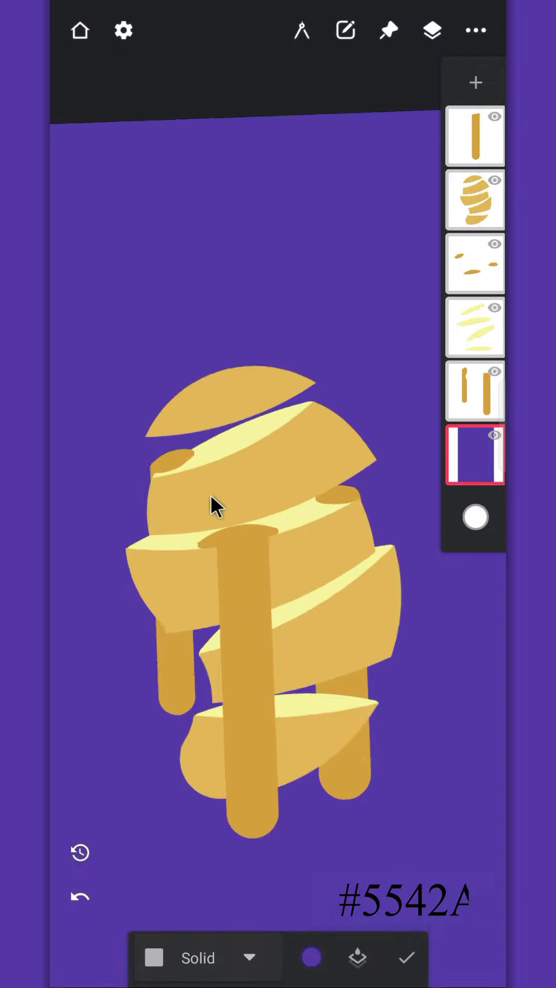
Add a layer above all others and paint the hand's outer edge and index finger in pink #F7B3B2
{"action": "left_click", "coordinate": [479, 80]}
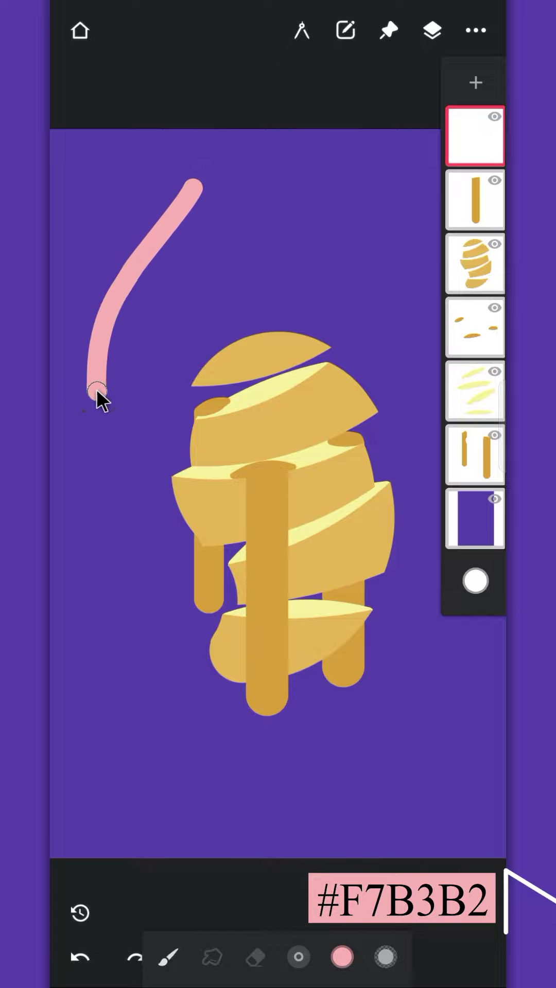
{"action": "left_click_drag", "start_coordinate": [96, 388], "coordinate": [107, 369]}
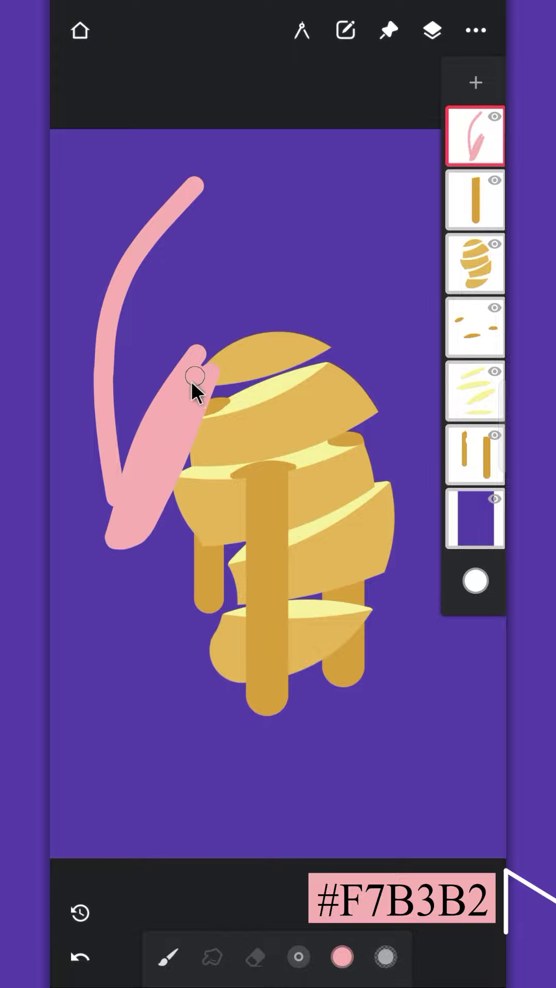
{"action": "left_click_drag", "start_coordinate": [211, 389], "coordinate": [313, 302]}
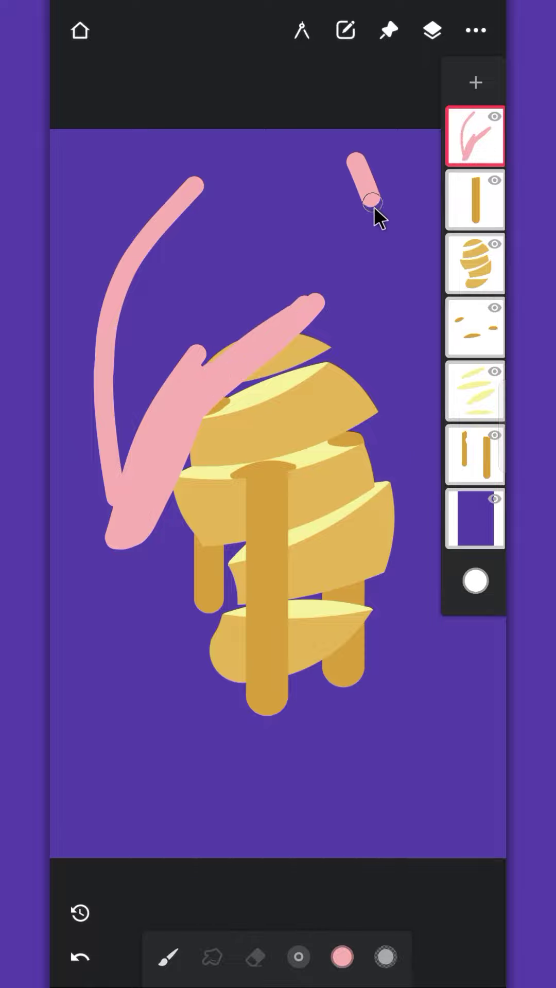
Paint the thumb's long curved outer edge down to its tip and its inner edge back up over the golden shape
{"action": "mouse_move", "coordinate": [391, 365]}
{"action": "left_mouse_down"}
{"action": "mouse_move", "coordinate": [403, 374]}
{"action": "mouse_move", "coordinate": [400, 360]}
{"action": "mouse_move", "coordinate": [428, 520]}
{"action": "left_mouse_up"}
{"action": "key", "text": "ctrl+z"}
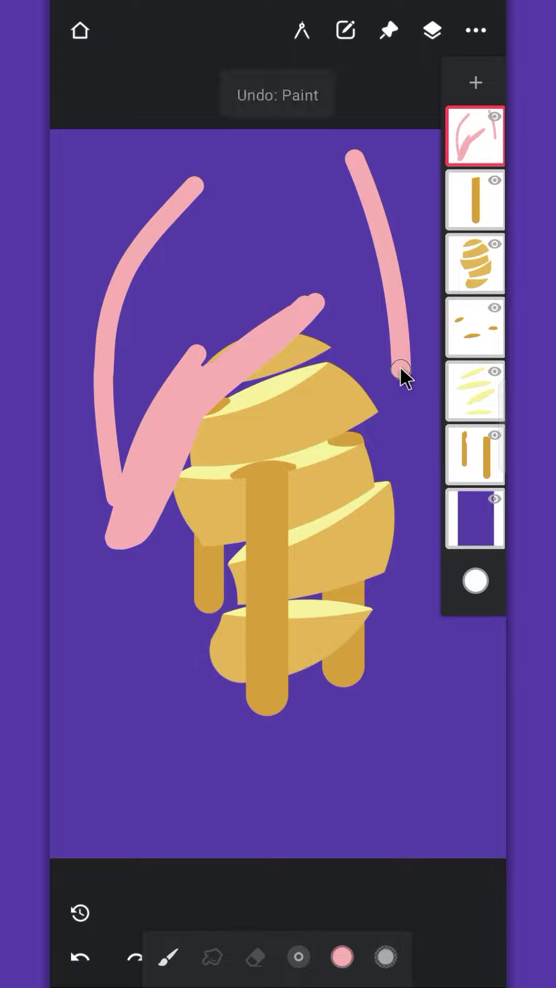
{"action": "left_click_drag", "start_coordinate": [399, 365], "coordinate": [436, 527]}
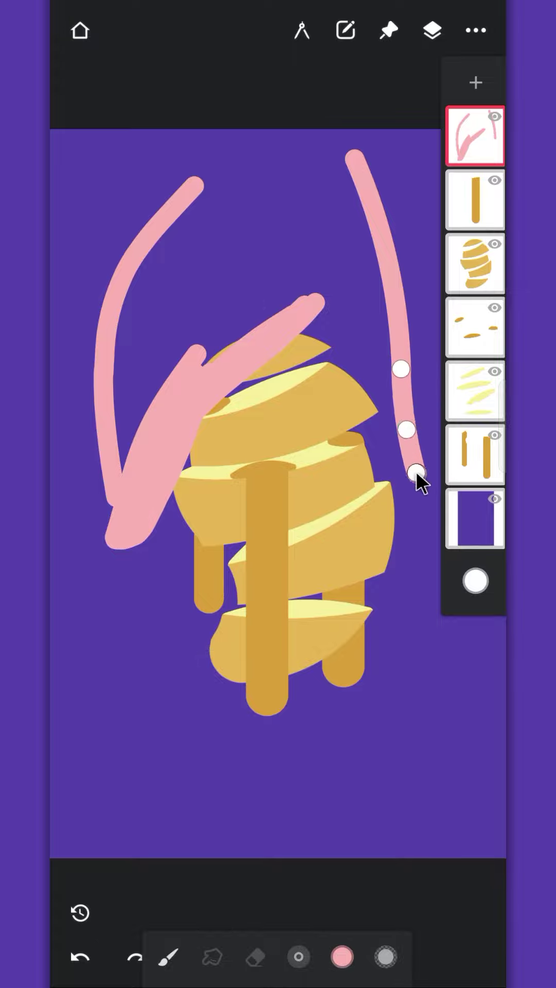
{"action": "mouse_move", "coordinate": [419, 474]}
{"action": "left_mouse_down"}
{"action": "mouse_move", "coordinate": [383, 441]}
{"action": "mouse_move", "coordinate": [376, 381]}
{"action": "mouse_move", "coordinate": [385, 448]}
{"action": "mouse_move", "coordinate": [355, 345]}
{"action": "mouse_move", "coordinate": [319, 299]}
{"action": "mouse_move", "coordinate": [346, 338]}
{"action": "mouse_move", "coordinate": [377, 408]}
{"action": "mouse_move", "coordinate": [376, 328]}
{"action": "left_mouse_up"}
Fill the hand's outline with solid pink using a larger brush and extend the wrist to the canvas's upper edge
{"action": "mouse_move", "coordinate": [122, 486]}
{"action": "left_mouse_down"}
{"action": "mouse_move", "coordinate": [154, 255]}
{"action": "mouse_move", "coordinate": [142, 364]}
{"action": "mouse_move", "coordinate": [186, 378]}
{"action": "mouse_move", "coordinate": [273, 310]}
{"action": "mouse_move", "coordinate": [207, 264]}
{"action": "mouse_move", "coordinate": [316, 276]}
{"action": "left_mouse_up"}
{"action": "key", "text": "]"}
{"action": "mouse_move", "coordinate": [284, 246]}
{"action": "left_mouse_down"}
{"action": "mouse_move", "coordinate": [217, 246]}
{"action": "mouse_move", "coordinate": [368, 324]}
{"action": "mouse_move", "coordinate": [249, 199]}
{"action": "left_mouse_up"}
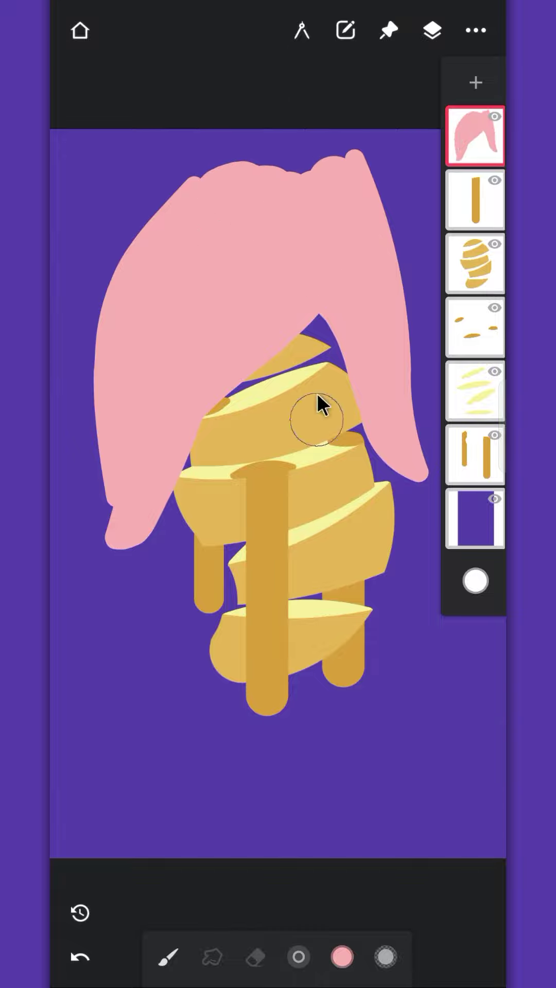
{"action": "left_click_drag", "start_coordinate": [202, 206], "coordinate": [263, 117]}
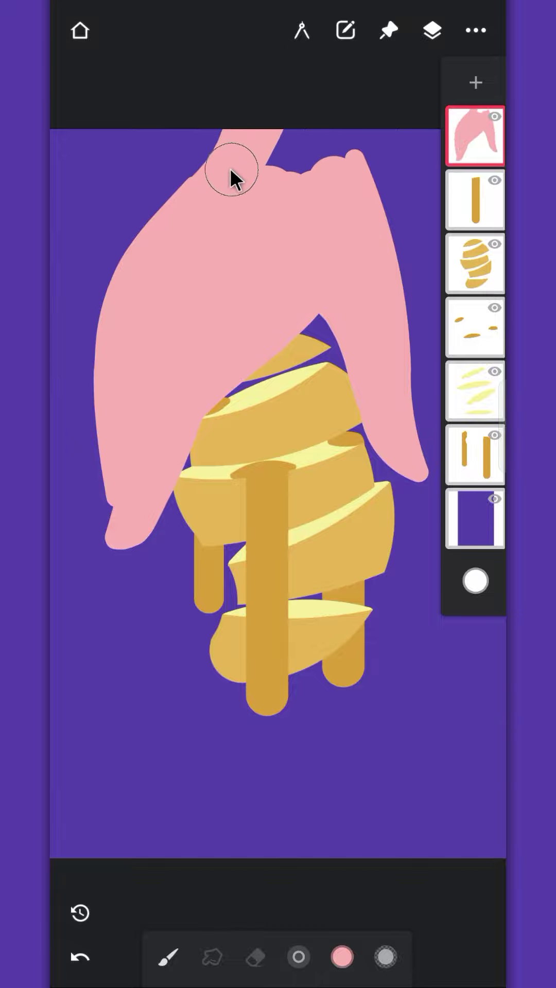
{"action": "mouse_move", "coordinate": [231, 169]}
{"action": "left_mouse_down"}
{"action": "mouse_move", "coordinate": [183, 238]}
{"action": "mouse_move", "coordinate": [287, 145]}
{"action": "mouse_move", "coordinate": [305, 121]}
{"action": "mouse_move", "coordinate": [329, 155]}
{"action": "mouse_move", "coordinate": [339, 233]}
{"action": "mouse_move", "coordinate": [332, 127]}
{"action": "left_mouse_up"}
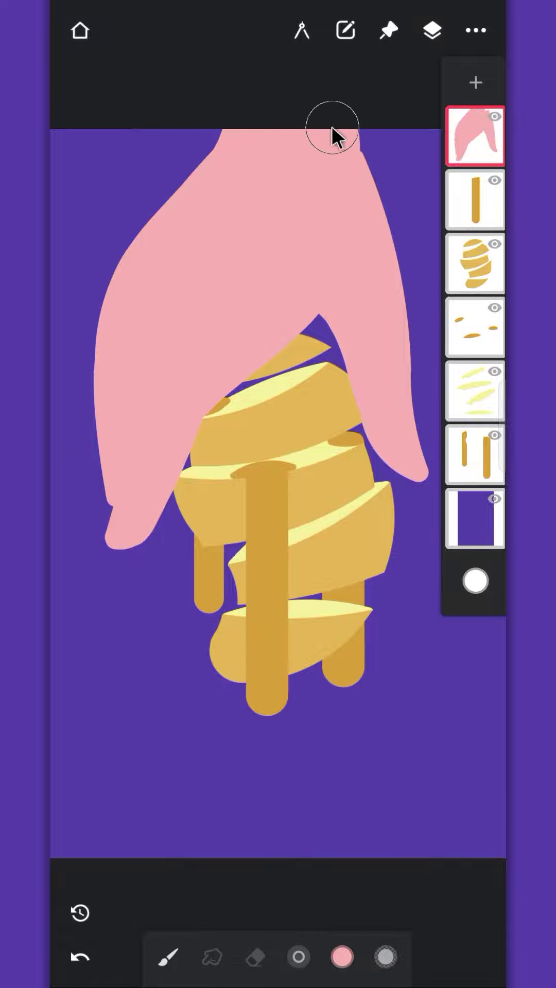
Erase the bump where the wrist meets the thumb side to smooth the hand's outline
{"action": "left_click", "coordinate": [255, 957]}
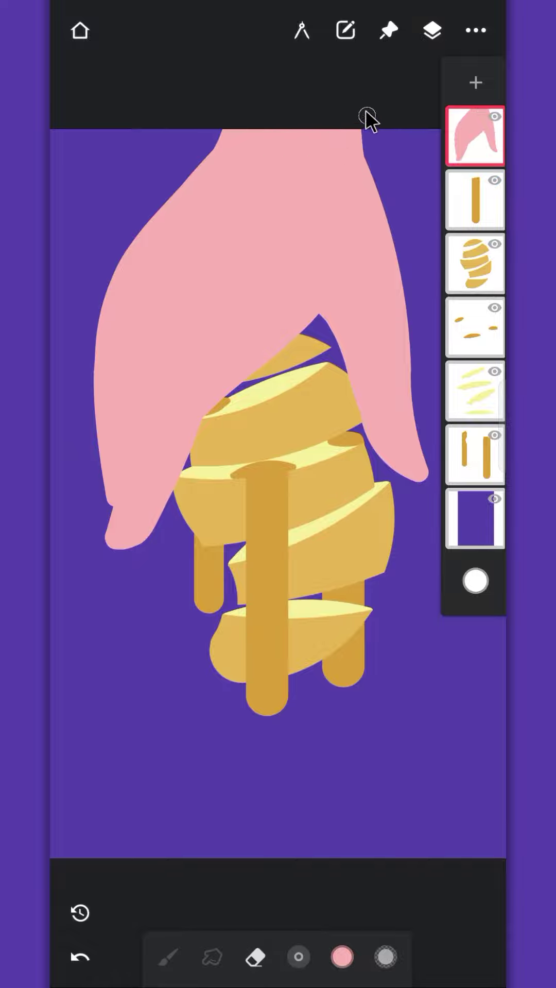
{"action": "left_click_drag", "start_coordinate": [299, 957], "coordinate": [312, 926]}
{"action": "mouse_move", "coordinate": [372, 109]}
{"action": "left_mouse_down"}
{"action": "mouse_move", "coordinate": [388, 170]}
{"action": "mouse_move", "coordinate": [373, 108]}
{"action": "mouse_move", "coordinate": [403, 202]}
{"action": "left_mouse_up"}
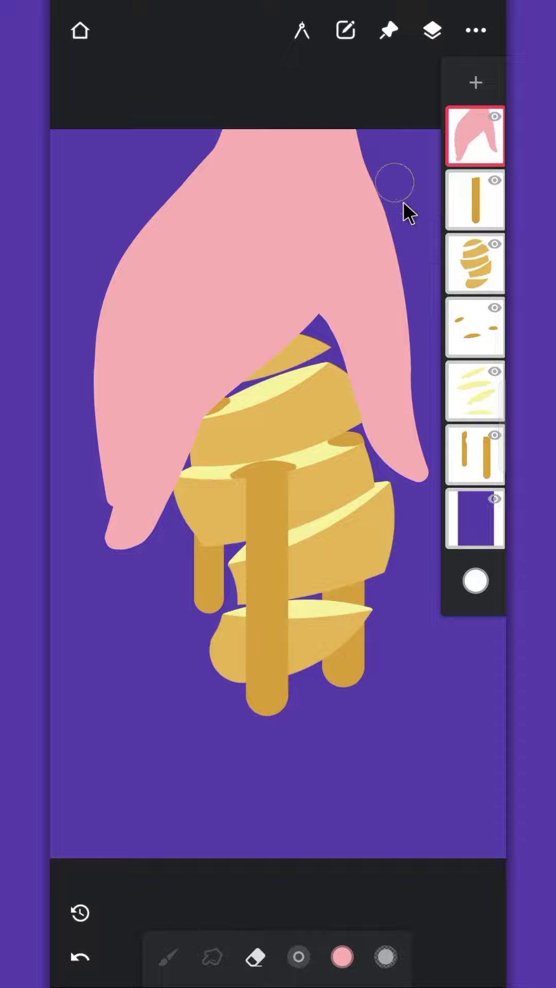
{"action": "key", "text": "ctrl+z"}
Erase three tapered slits into the hand with the Soft Taper calligraphy brush to separate the four fingers
{"action": "scroll", "coordinate": [176, 475], "scroll_direction": "up", "scroll_amount": 3}
{"action": "mouse_move", "coordinate": [237, 286]}
{"action": "left_mouse_down"}
{"action": "mouse_move", "coordinate": [192, 525]}
{"action": "mouse_move", "coordinate": [187, 658]}
{"action": "left_mouse_up"}
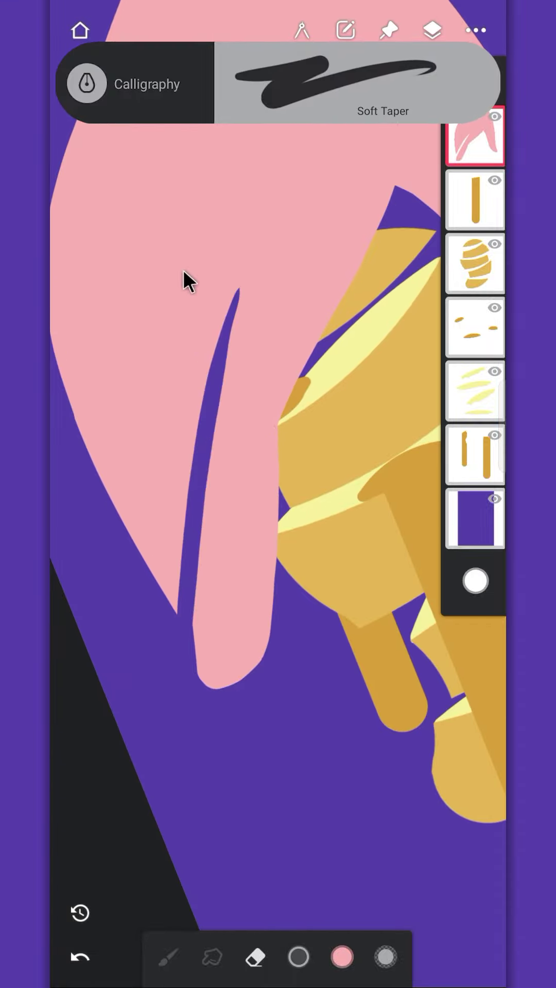
{"action": "left_click_drag", "start_coordinate": [172, 289], "coordinate": [128, 538]}
{"action": "left_click_drag", "start_coordinate": [177, 335], "coordinate": [152, 478]}
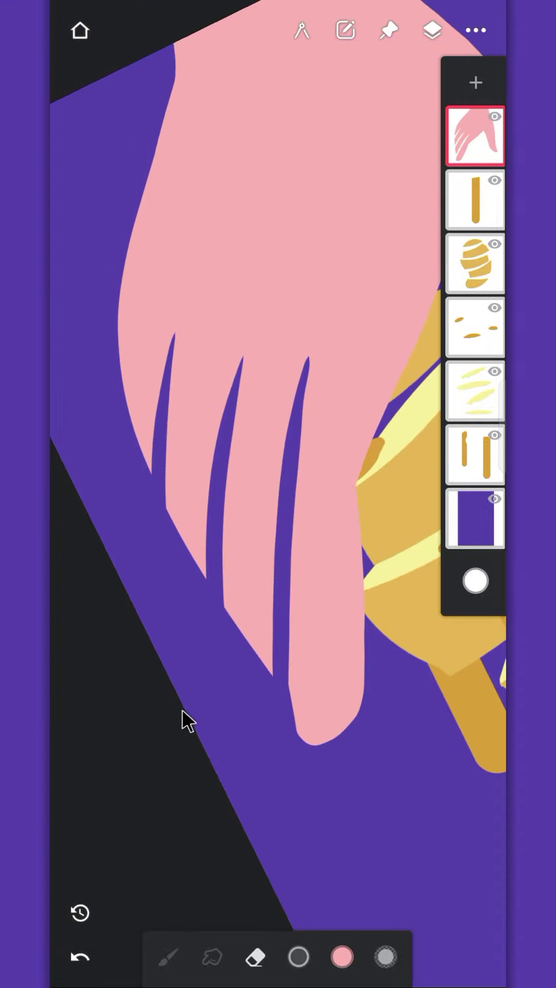
Erase along the outer sides of the fingers to refine the gaps and taper the three outer fingertips
{"action": "scroll", "coordinate": [221, 322], "scroll_direction": "down", "scroll_amount": 5}
{"action": "scroll", "coordinate": [161, 402], "scroll_direction": "up", "scroll_amount": 5}
{"action": "mouse_move", "coordinate": [192, 438]}
{"action": "left_mouse_down"}
{"action": "mouse_move", "coordinate": [163, 521]}
{"action": "mouse_move", "coordinate": [168, 597]}
{"action": "left_mouse_up"}
{"action": "left_click_drag", "start_coordinate": [191, 649], "coordinate": [191, 708]}
{"action": "left_click_drag", "start_coordinate": [206, 628], "coordinate": [188, 715]}
{"action": "scroll", "coordinate": [190, 599], "scroll_direction": "down", "scroll_amount": 3}
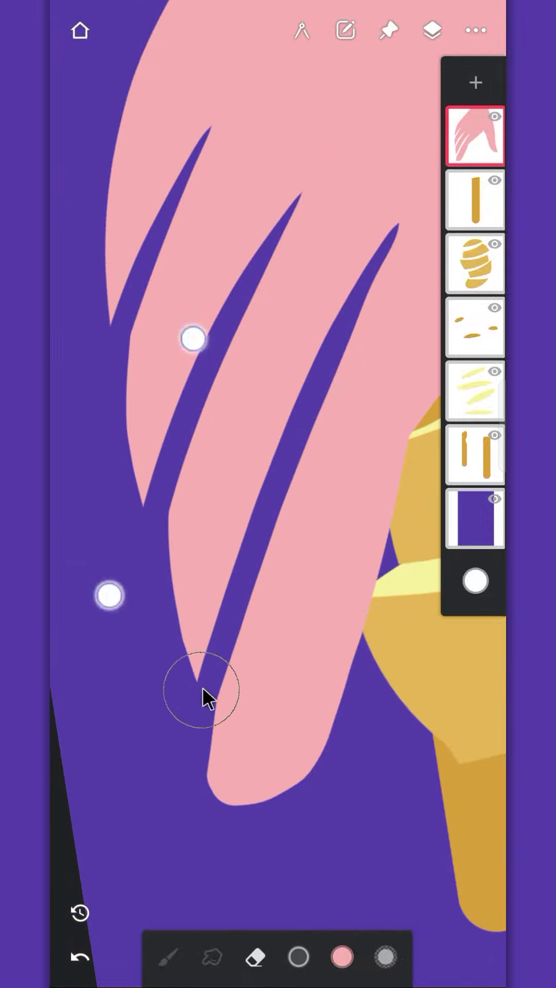
{"action": "scroll", "coordinate": [171, 547], "scroll_direction": "down", "scroll_amount": 3}
{"action": "scroll", "coordinate": [168, 473], "scroll_direction": "down", "scroll_amount": 3}
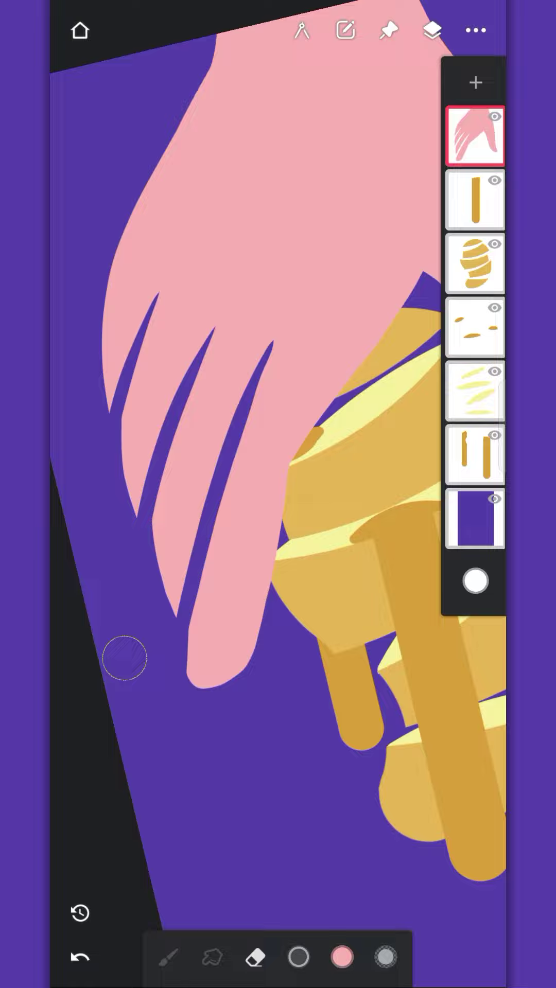
Set the paint brush size to 65 px and paint along the index finger's outer edge to narrow its gap
{"action": "left_click", "coordinate": [168, 957]}
{"action": "left_click_drag", "start_coordinate": [296, 958], "coordinate": [202, 940]}
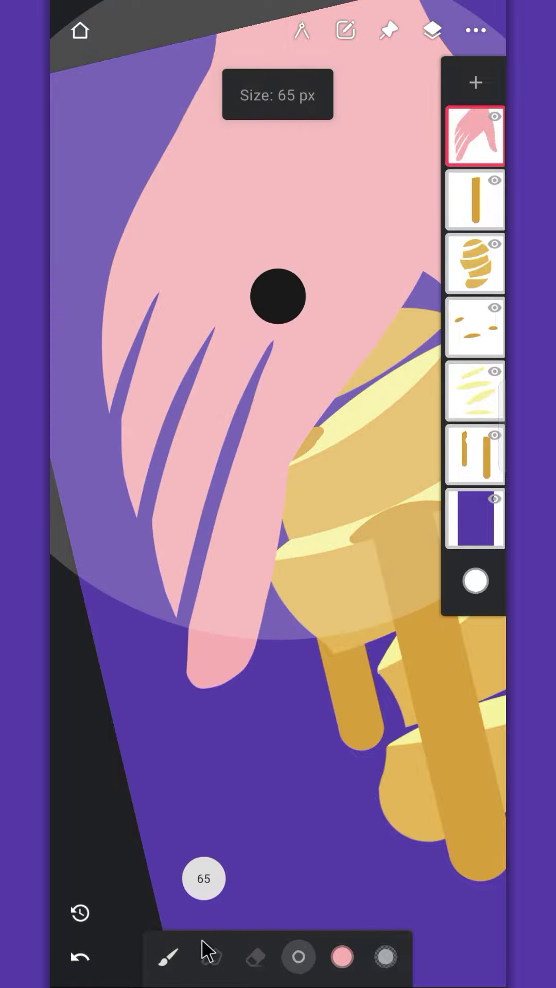
{"action": "scroll", "coordinate": [278, 463], "scroll_direction": "up", "scroll_amount": 3}
{"action": "mouse_move", "coordinate": [289, 252]}
{"action": "left_mouse_down"}
{"action": "mouse_move", "coordinate": [272, 343]}
{"action": "mouse_move", "coordinate": [253, 563]}
{"action": "mouse_move", "coordinate": [267, 701]}
{"action": "left_mouse_up"}
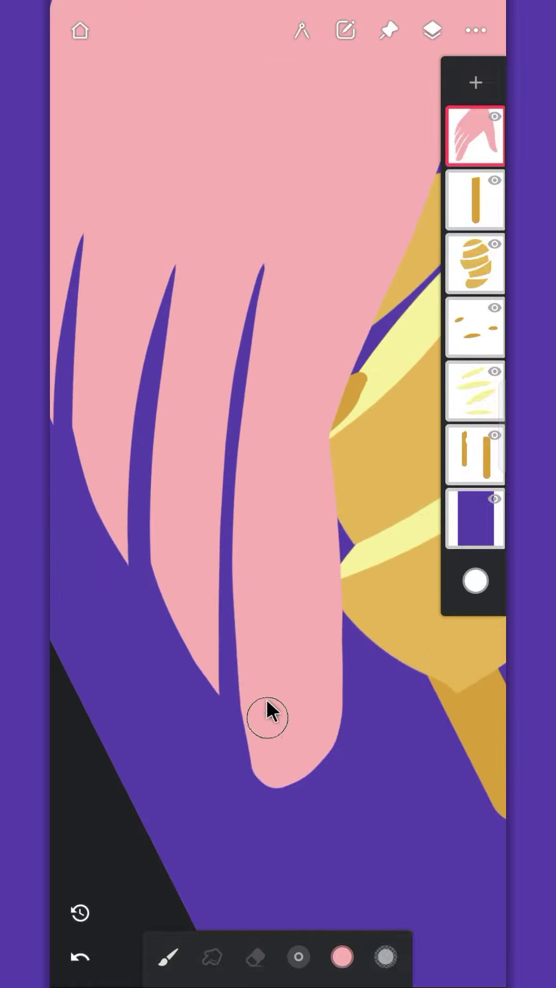
Erase along the index finger's inner edge down to its tip to make the finger slimmer
{"action": "key", "text": "e"}
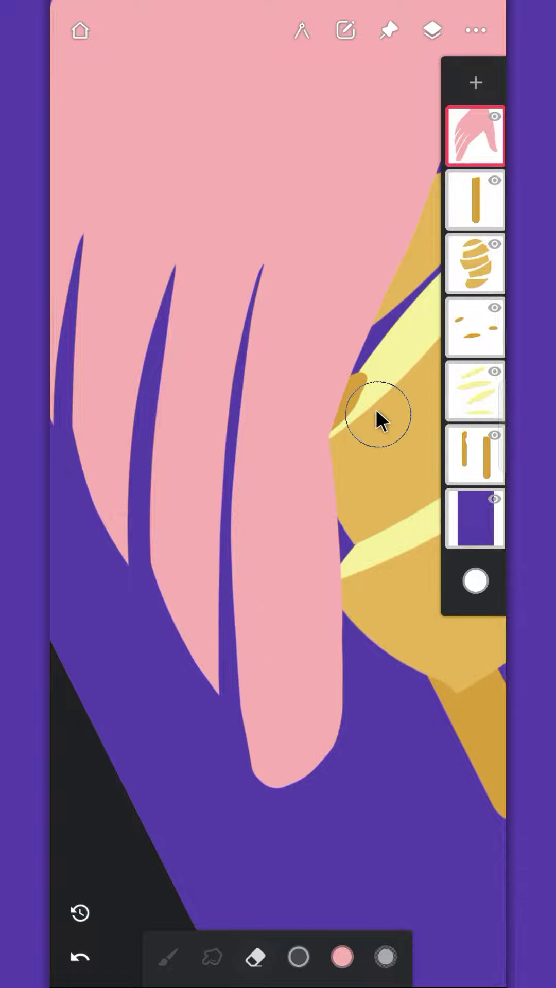
{"action": "mouse_move", "coordinate": [339, 456]}
{"action": "left_mouse_down"}
{"action": "mouse_move", "coordinate": [322, 596]}
{"action": "mouse_move", "coordinate": [318, 761]}
{"action": "mouse_move", "coordinate": [337, 748]}
{"action": "mouse_move", "coordinate": [259, 844]}
{"action": "left_mouse_up"}
{"action": "scroll", "coordinate": [208, 609], "scroll_direction": "down", "scroll_amount": 3}
{"action": "scroll", "coordinate": [208, 609], "scroll_direction": "up", "scroll_amount": 3}
{"action": "mouse_move", "coordinate": [304, 616]}
{"action": "left_mouse_down"}
{"action": "mouse_move", "coordinate": [231, 716]}
{"action": "mouse_move", "coordinate": [300, 724]}
{"action": "mouse_move", "coordinate": [417, 602]}
{"action": "left_mouse_up"}
{"action": "scroll", "coordinate": [236, 712], "scroll_direction": "up", "scroll_amount": 3}
{"action": "scroll", "coordinate": [290, 722], "scroll_direction": "up", "scroll_amount": 3}
{"action": "key", "text": "ctrl+z"}
{"action": "scroll", "coordinate": [395, 679], "scroll_direction": "down", "scroll_amount": 4}
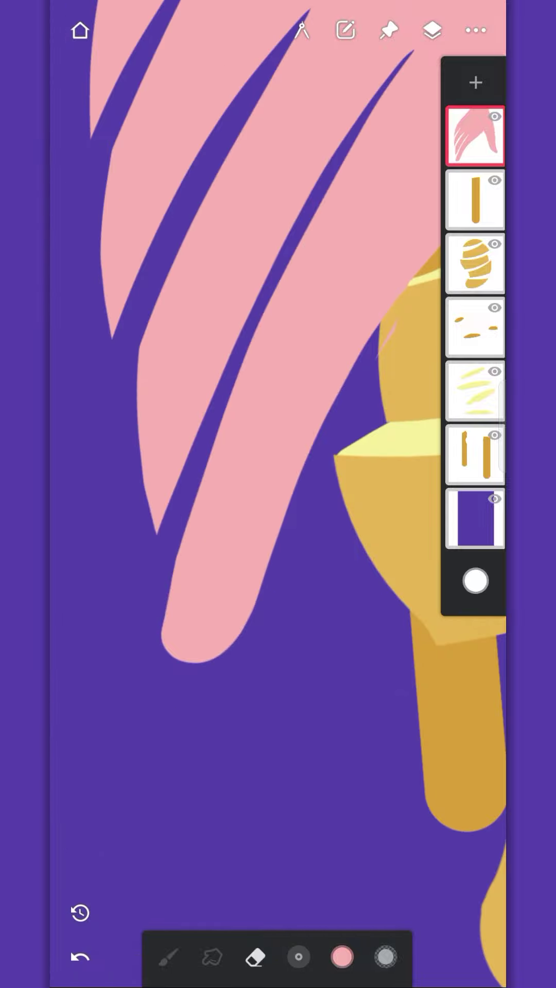
{"action": "scroll", "coordinate": [153, 514], "scroll_direction": "down", "scroll_amount": 3}
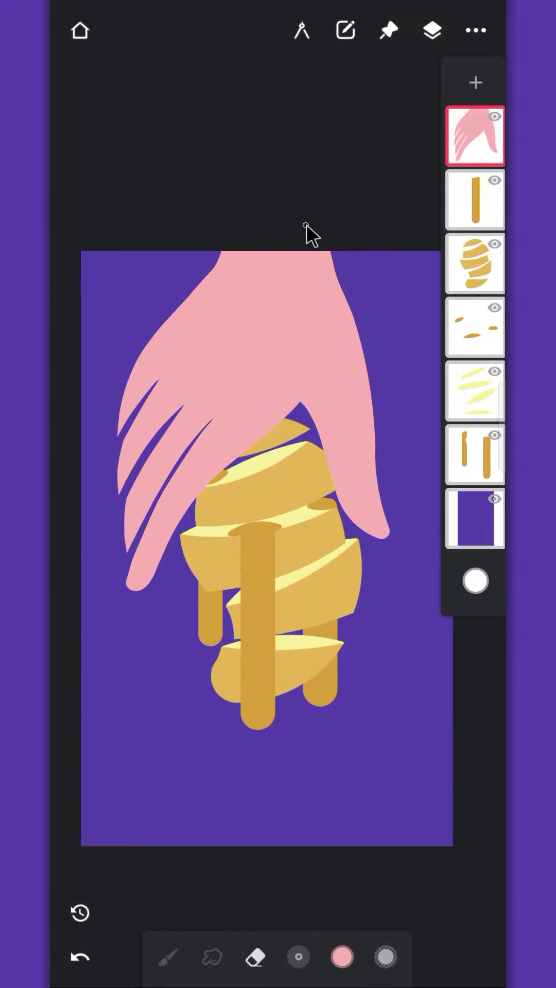
Erase along the thumb's outer edge from the wrist to the tip to slim it into a smooth curve
{"action": "scroll", "coordinate": [247, 521], "scroll_direction": "up", "scroll_amount": 3}
{"action": "left_click_drag", "start_coordinate": [298, 957], "coordinate": [364, 945]}
{"action": "mouse_move", "coordinate": [355, 691]}
{"action": "left_mouse_down"}
{"action": "mouse_move", "coordinate": [366, 459]}
{"action": "mouse_move", "coordinate": [391, 404]}
{"action": "mouse_move", "coordinate": [356, 343]}
{"action": "left_mouse_up"}
{"action": "scroll", "coordinate": [334, 422], "scroll_direction": "down", "scroll_amount": 2}
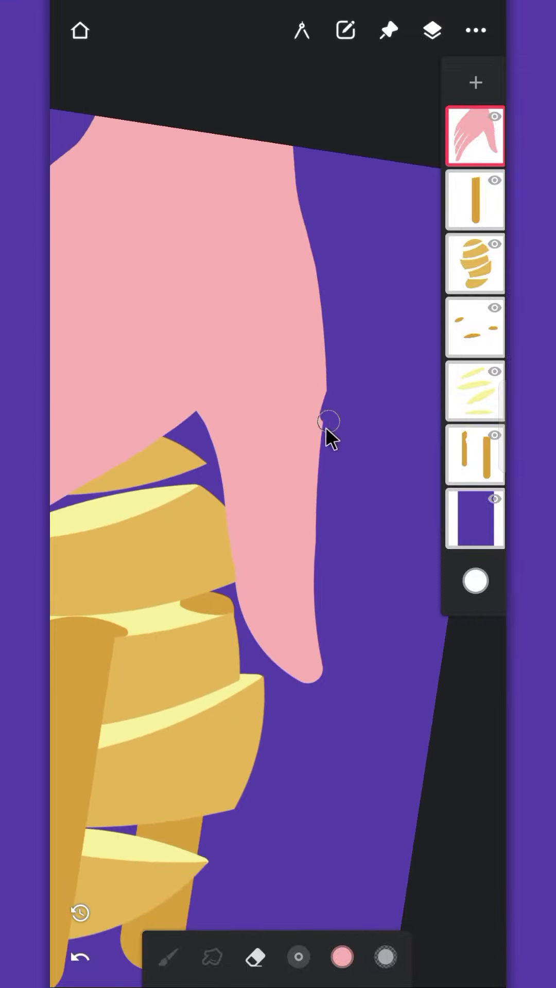
{"action": "mouse_move", "coordinate": [327, 423]}
{"action": "left_mouse_down"}
{"action": "mouse_move", "coordinate": [332, 648]}
{"action": "mouse_move", "coordinate": [344, 683]}
{"action": "left_mouse_up"}
{"action": "mouse_move", "coordinate": [309, 201]}
{"action": "left_mouse_down"}
{"action": "mouse_move", "coordinate": [324, 387]}
{"action": "mouse_move", "coordinate": [315, 448]}
{"action": "left_mouse_up"}
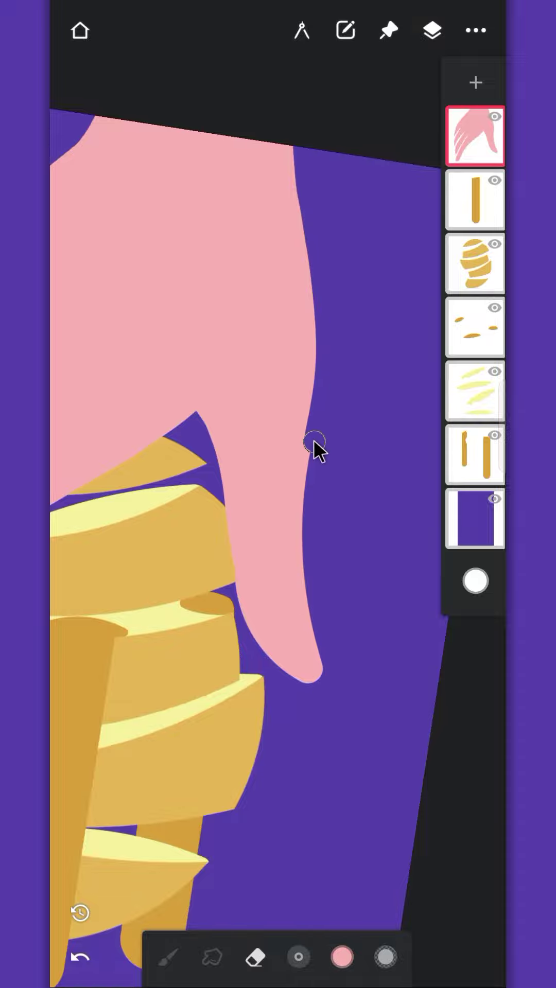
{"action": "left_click_drag", "start_coordinate": [327, 313], "coordinate": [331, 313]}
{"action": "left_click_drag", "start_coordinate": [326, 431], "coordinate": [325, 438]}
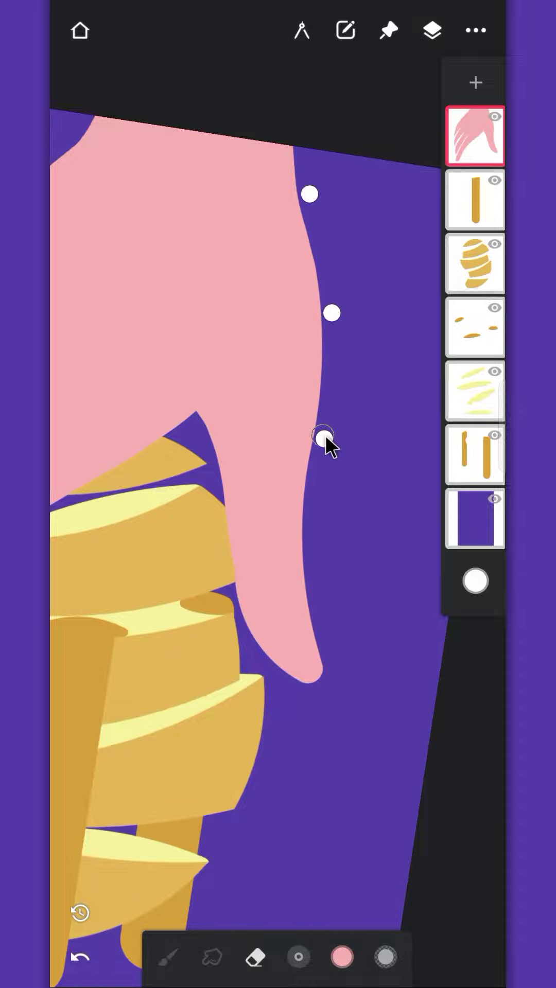
{"action": "scroll", "coordinate": [210, 504], "scroll_direction": "down", "scroll_amount": 3}
Select the whole hand with the Lasso and transform it slightly smaller and higher over the golden shape
{"action": "left_click", "coordinate": [302, 30]}
{"action": "left_click", "coordinate": [227, 91]}
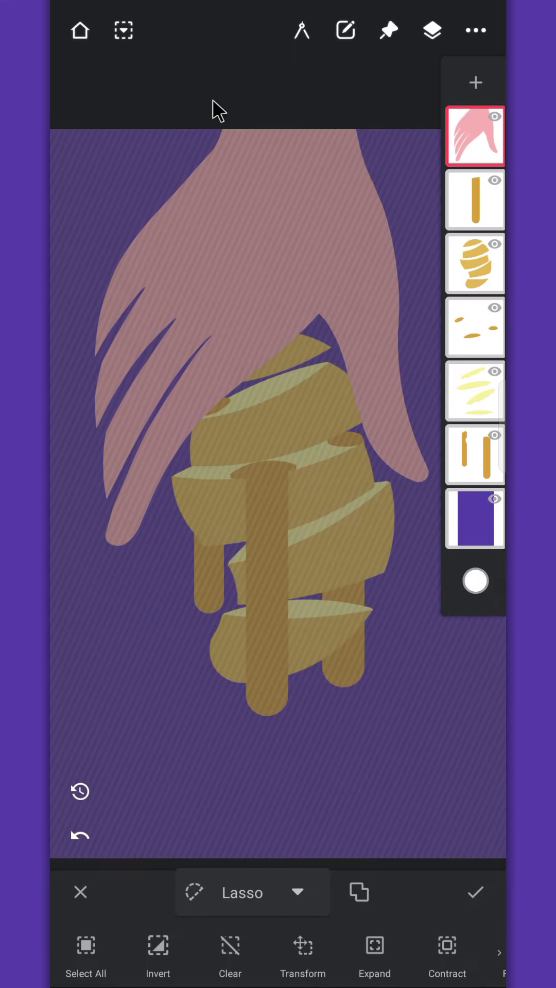
{"action": "mouse_move", "coordinate": [211, 130]}
{"action": "left_mouse_down"}
{"action": "mouse_move", "coordinate": [125, 574]}
{"action": "mouse_move", "coordinate": [323, 462]}
{"action": "mouse_move", "coordinate": [432, 453]}
{"action": "mouse_move", "coordinate": [412, 133]}
{"action": "left_mouse_up"}
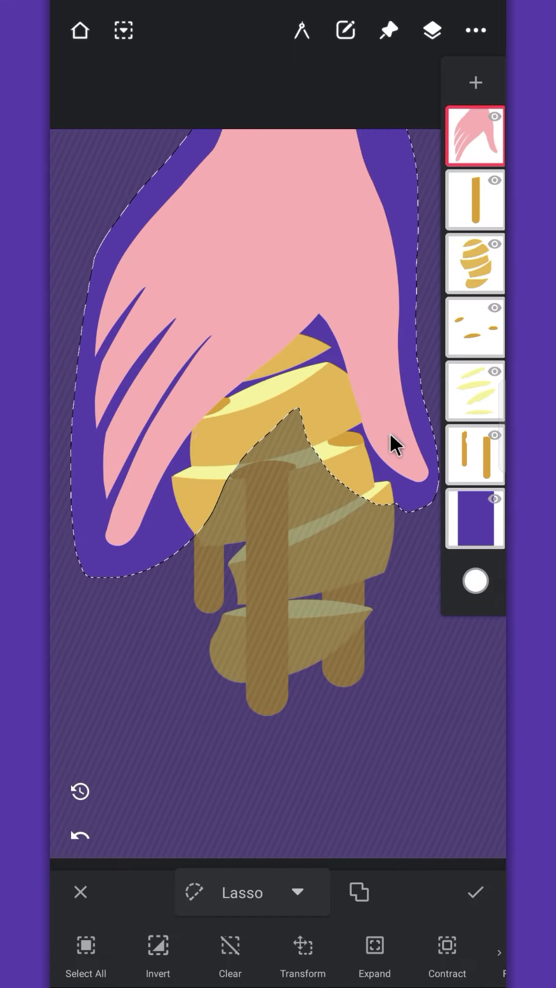
{"action": "left_click_drag", "start_coordinate": [386, 952], "coordinate": [237, 951]}
{"action": "left_click", "coordinate": [392, 956]}
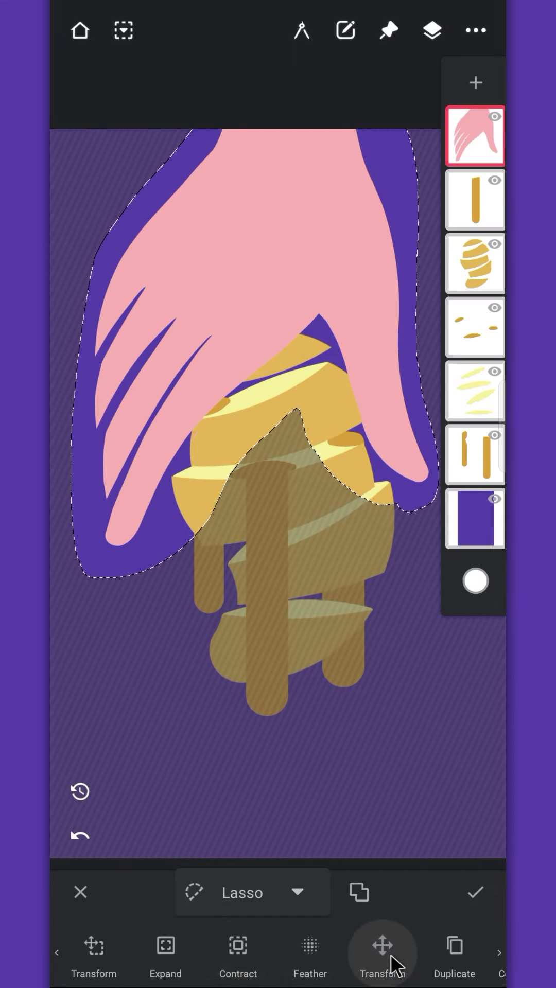
{"action": "left_click", "coordinate": [382, 947]}
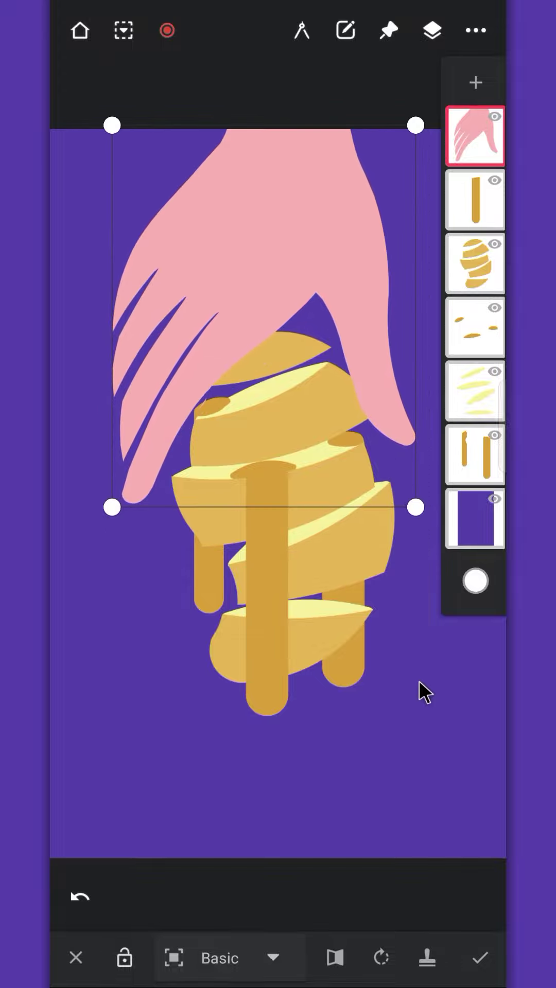
{"action": "left_click", "coordinate": [473, 957]}
Add a layer clipped to the hand and shade the fingers and the thumb's outer side with grainy pink #F38CA4
{"action": "left_click", "coordinate": [467, 267]}
{"action": "left_click", "coordinate": [465, 153]}
{"action": "left_click", "coordinate": [467, 145]}
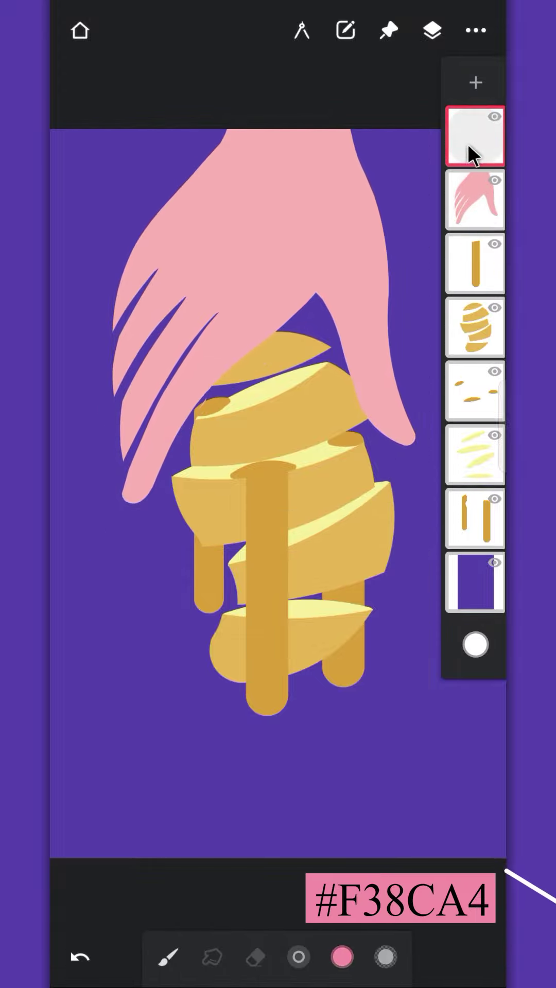
{"action": "left_click", "coordinate": [468, 143]}
{"action": "left_click", "coordinate": [292, 340]}
{"action": "mouse_move", "coordinate": [122, 357]}
{"action": "left_mouse_down"}
{"action": "mouse_move", "coordinate": [119, 244]}
{"action": "mouse_move", "coordinate": [122, 396]}
{"action": "mouse_move", "coordinate": [135, 461]}
{"action": "mouse_move", "coordinate": [140, 426]}
{"action": "mouse_move", "coordinate": [118, 349]}
{"action": "mouse_move", "coordinate": [124, 243]}
{"action": "mouse_move", "coordinate": [112, 340]}
{"action": "mouse_move", "coordinate": [138, 494]}
{"action": "mouse_move", "coordinate": [121, 460]}
{"action": "mouse_move", "coordinate": [127, 501]}
{"action": "mouse_move", "coordinate": [117, 329]}
{"action": "mouse_move", "coordinate": [130, 289]}
{"action": "mouse_move", "coordinate": [147, 451]}
{"action": "mouse_move", "coordinate": [109, 362]}
{"action": "mouse_move", "coordinate": [123, 454]}
{"action": "mouse_move", "coordinate": [150, 303]}
{"action": "mouse_move", "coordinate": [149, 249]}
{"action": "mouse_move", "coordinate": [148, 464]}
{"action": "mouse_move", "coordinate": [128, 436]}
{"action": "mouse_move", "coordinate": [135, 455]}
{"action": "left_mouse_up"}
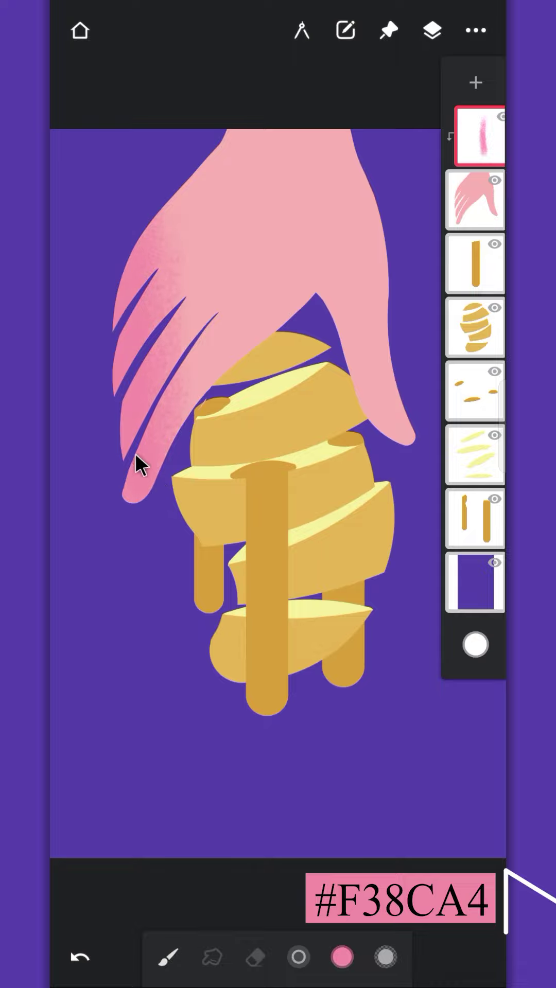
{"action": "mouse_move", "coordinate": [372, 156]}
{"action": "left_mouse_down"}
{"action": "mouse_move", "coordinate": [419, 431]}
{"action": "mouse_move", "coordinate": [381, 141]}
{"action": "mouse_move", "coordinate": [407, 396]}
{"action": "mouse_move", "coordinate": [381, 186]}
{"action": "mouse_move", "coordinate": [381, 198]}
{"action": "mouse_move", "coordinate": [359, 128]}
{"action": "mouse_move", "coordinate": [379, 281]}
{"action": "mouse_move", "coordinate": [397, 339]}
{"action": "mouse_move", "coordinate": [400, 281]}
{"action": "mouse_move", "coordinate": [392, 211]}
{"action": "left_mouse_up"}
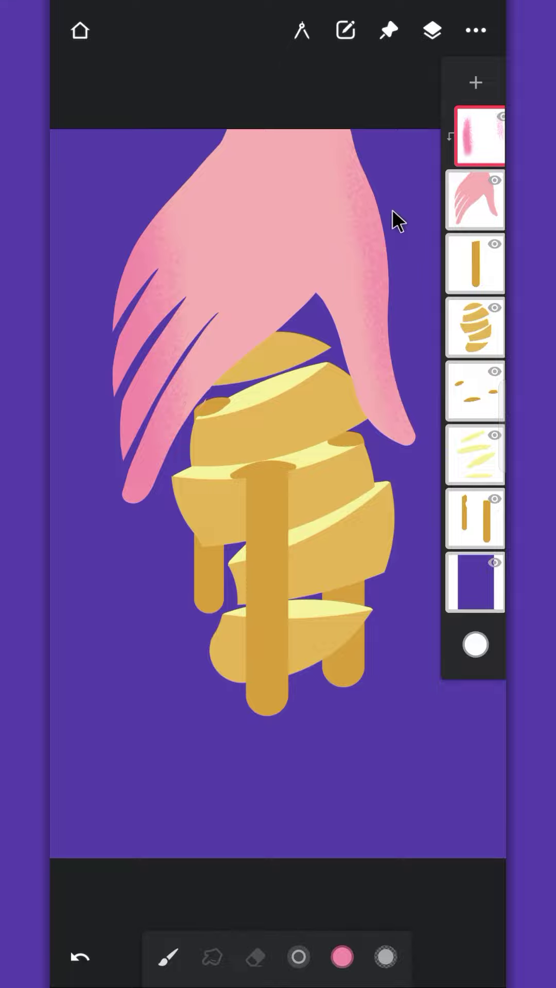
Add a second clipped layer below the grainy shading and paint a pink shadow along the index finger's inner edge
{"action": "left_click", "coordinate": [475, 82]}
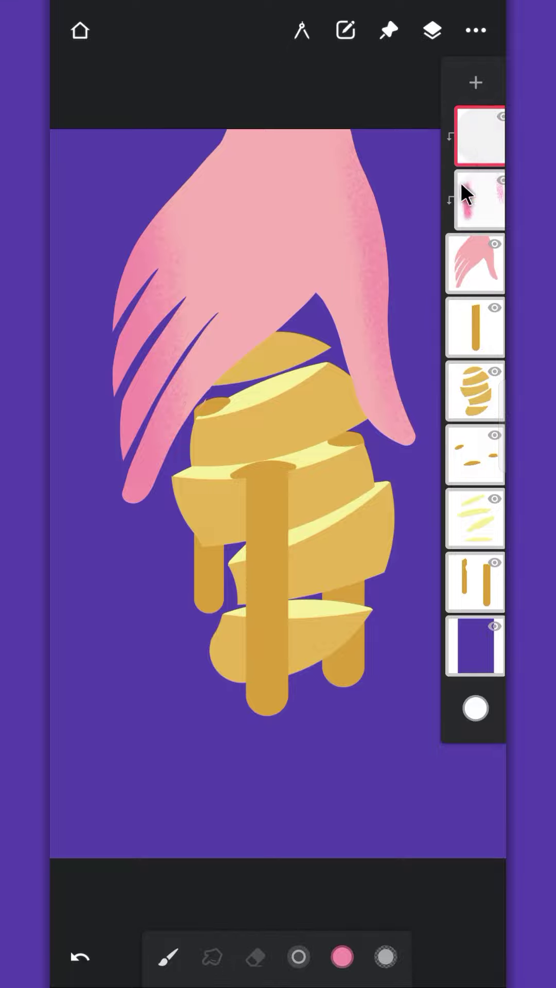
{"action": "left_click_drag", "start_coordinate": [473, 147], "coordinate": [477, 211]}
{"action": "left_click", "coordinate": [171, 957]}
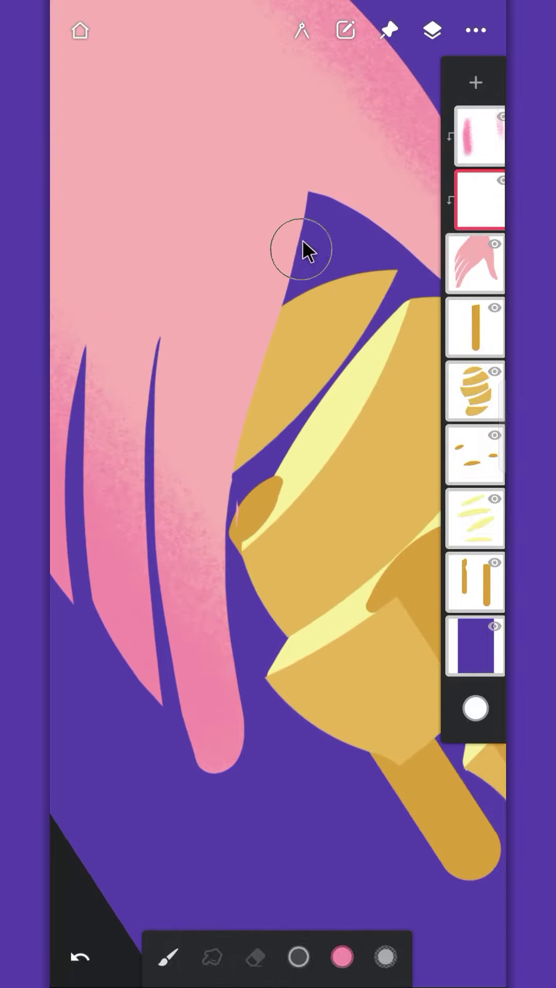
{"action": "mouse_move", "coordinate": [308, 194]}
{"action": "left_mouse_down"}
{"action": "mouse_move", "coordinate": [233, 446]}
{"action": "mouse_move", "coordinate": [220, 578]}
{"action": "left_mouse_up"}
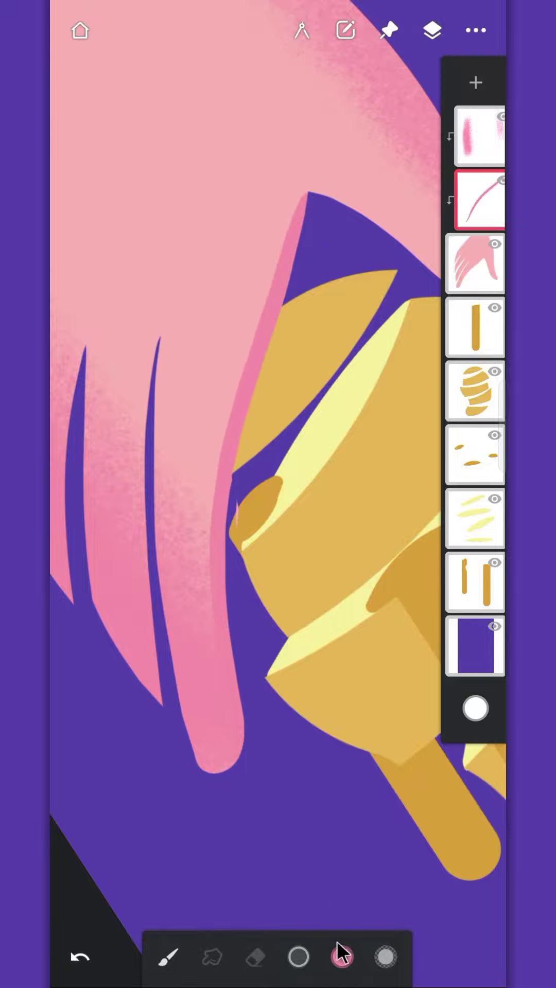
Paint a thin pink shadow along the thumb's inner edge and refine the shadow strips around the hand's inner corner
{"action": "scroll", "coordinate": [231, 367], "scroll_direction": "up", "scroll_amount": 5}
{"action": "mouse_move", "coordinate": [307, 391]}
{"action": "left_mouse_down"}
{"action": "mouse_move", "coordinate": [341, 523]}
{"action": "mouse_move", "coordinate": [324, 904]}
{"action": "left_mouse_up"}
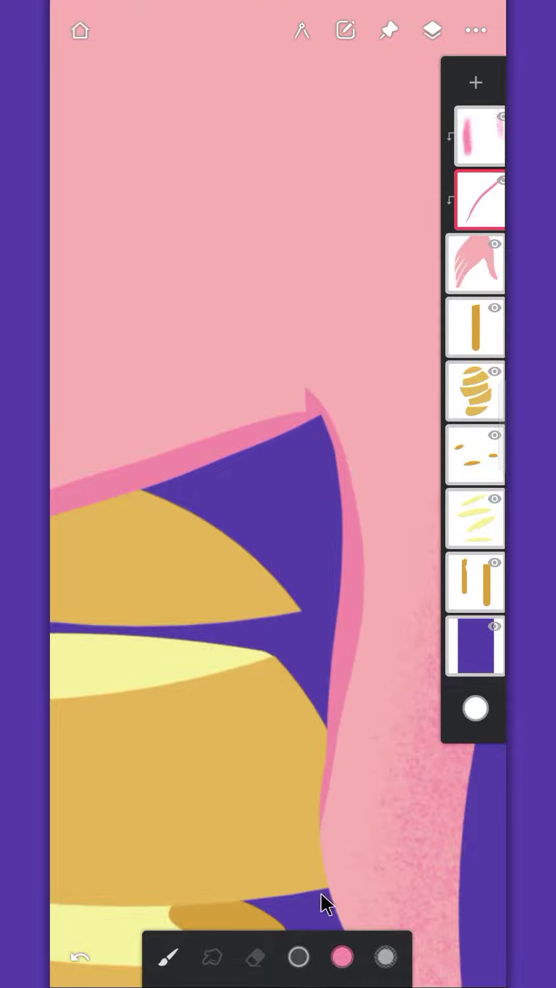
{"action": "mouse_move", "coordinate": [305, 390]}
{"action": "left_mouse_down"}
{"action": "mouse_move", "coordinate": [354, 571]}
{"action": "mouse_move", "coordinate": [325, 824]}
{"action": "left_mouse_up"}
{"action": "scroll", "coordinate": [239, 533], "scroll_direction": "down", "scroll_amount": 3}
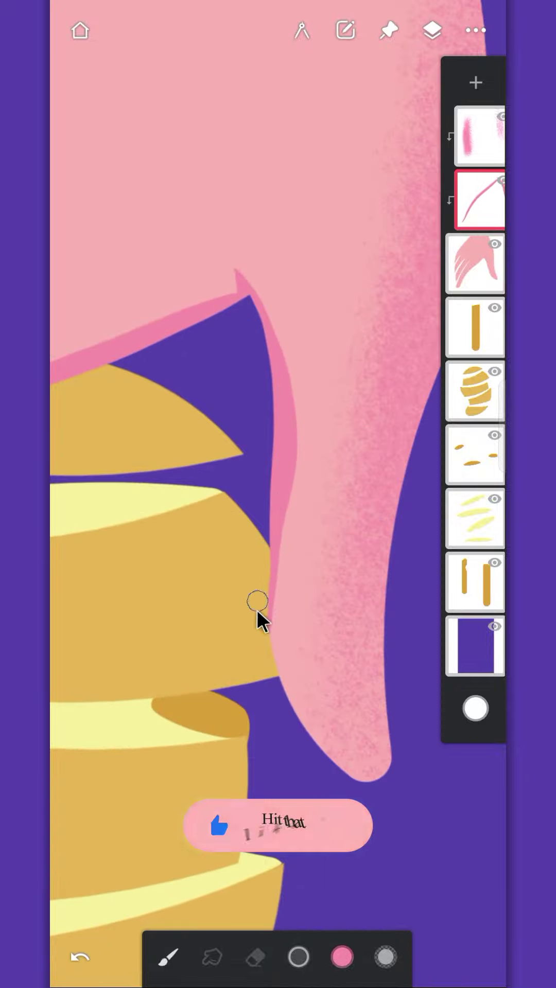
{"action": "scroll", "coordinate": [177, 316], "scroll_direction": "up", "scroll_amount": 2}
{"action": "left_click_drag", "start_coordinate": [250, 346], "coordinate": [211, 535]}
{"action": "left_click_drag", "start_coordinate": [236, 375], "coordinate": [179, 751]}
{"action": "scroll", "coordinate": [242, 464], "scroll_direction": "down", "scroll_amount": 5}
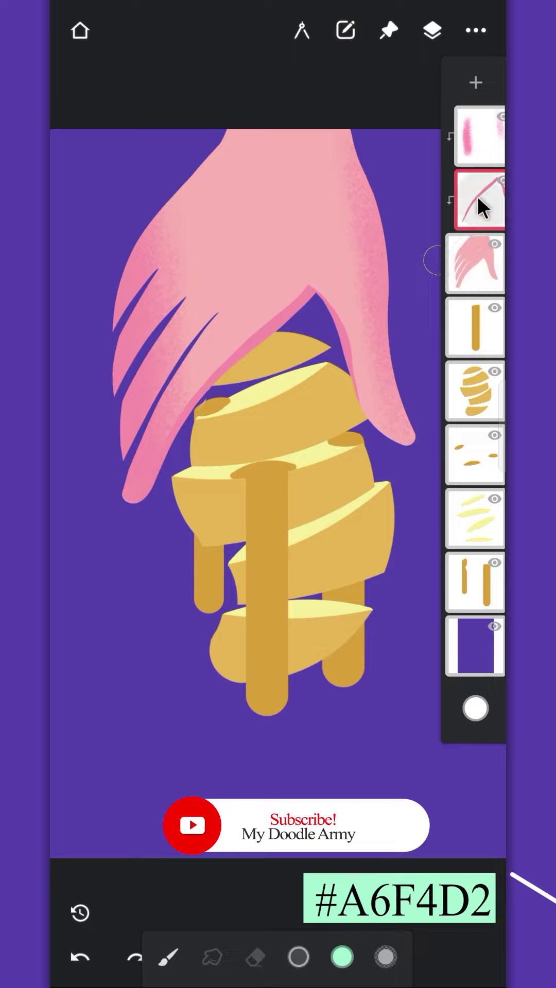
Move the edge-shadow layer above the grainy shading and paint a mint #A6F4D2 highlight along the index finger's inner edge and tip
{"action": "left_click_drag", "start_coordinate": [479, 199], "coordinate": [480, 123]}
{"action": "scroll", "coordinate": [207, 382], "scroll_direction": "up", "scroll_amount": 5}
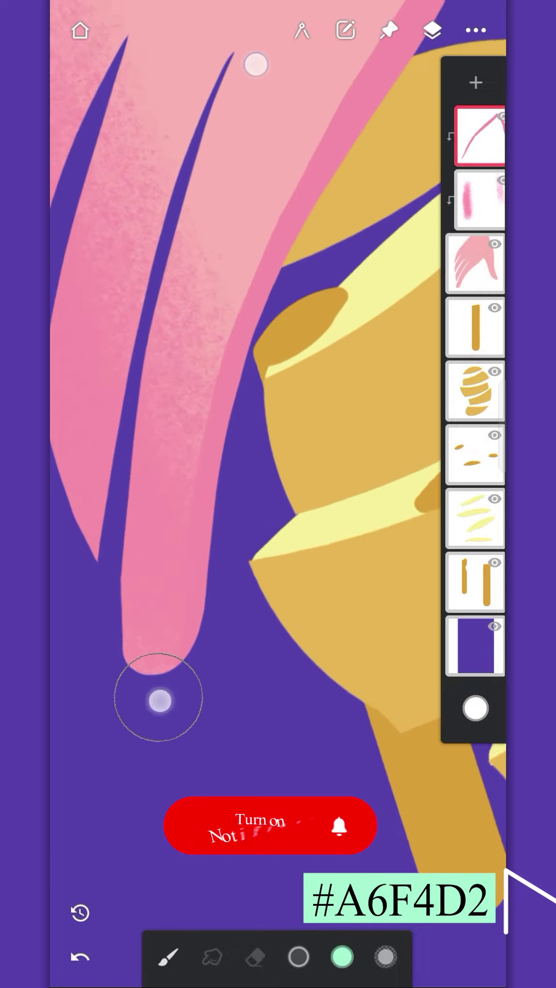
{"action": "scroll", "coordinate": [208, 383], "scroll_direction": "up", "scroll_amount": 1}
{"action": "mouse_move", "coordinate": [242, 307]}
{"action": "left_mouse_down"}
{"action": "mouse_move", "coordinate": [221, 382]}
{"action": "mouse_move", "coordinate": [203, 498]}
{"action": "mouse_move", "coordinate": [195, 664]}
{"action": "mouse_move", "coordinate": [203, 647]}
{"action": "mouse_move", "coordinate": [191, 634]}
{"action": "mouse_move", "coordinate": [201, 631]}
{"action": "mouse_move", "coordinate": [153, 675]}
{"action": "left_mouse_up"}
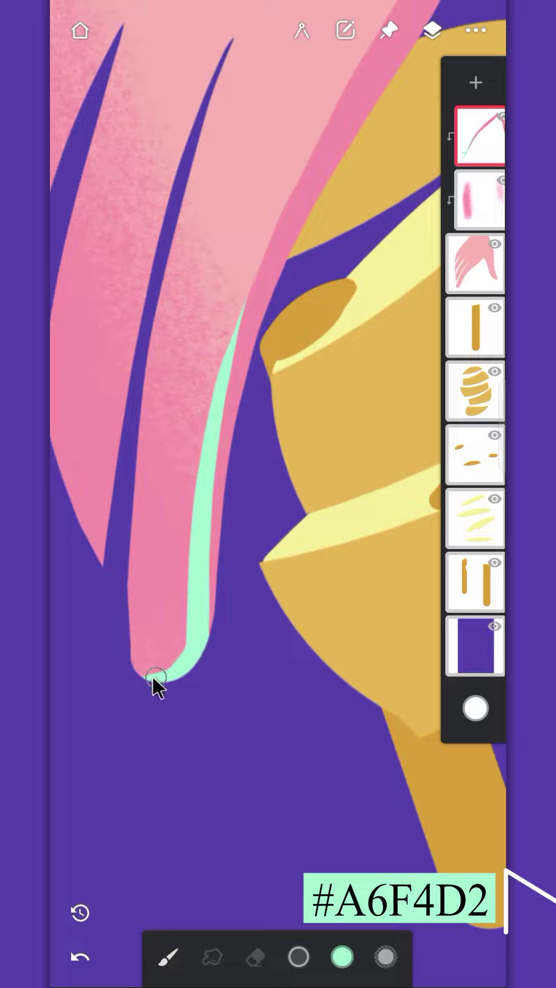
{"action": "left_click_drag", "start_coordinate": [219, 405], "coordinate": [206, 634]}
{"action": "mouse_move", "coordinate": [257, 284]}
{"action": "left_mouse_down"}
{"action": "mouse_move", "coordinate": [223, 492]}
{"action": "mouse_move", "coordinate": [221, 407]}
{"action": "left_mouse_up"}
{"action": "left_click_drag", "start_coordinate": [236, 770], "coordinate": [128, 760]}
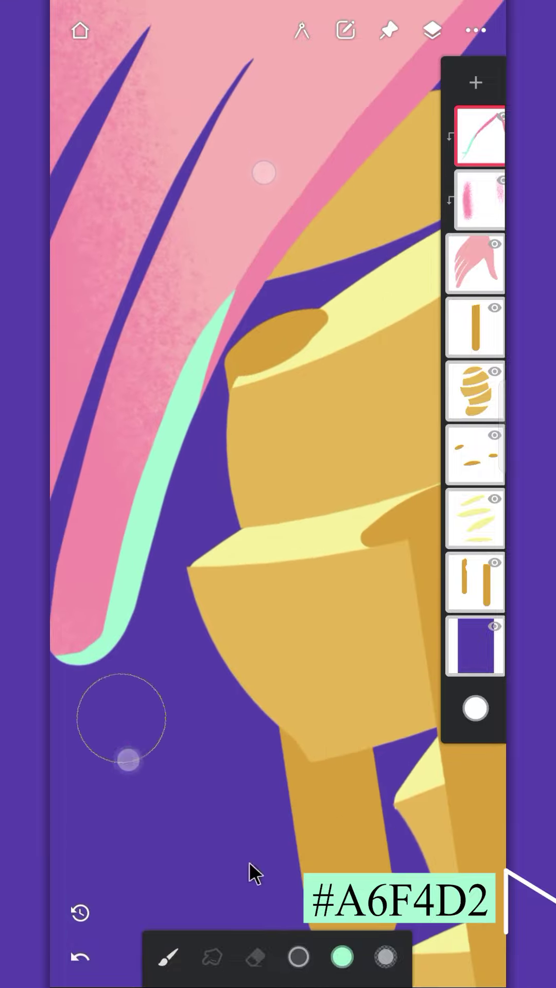
Paint a narrow mint #A6F4D2 highlight along the thumb's outer edge from the wrist to the tip
{"action": "scroll", "coordinate": [183, 437], "scroll_direction": "down", "scroll_amount": 5}
{"action": "scroll", "coordinate": [184, 437], "scroll_direction": "up", "scroll_amount": 3}
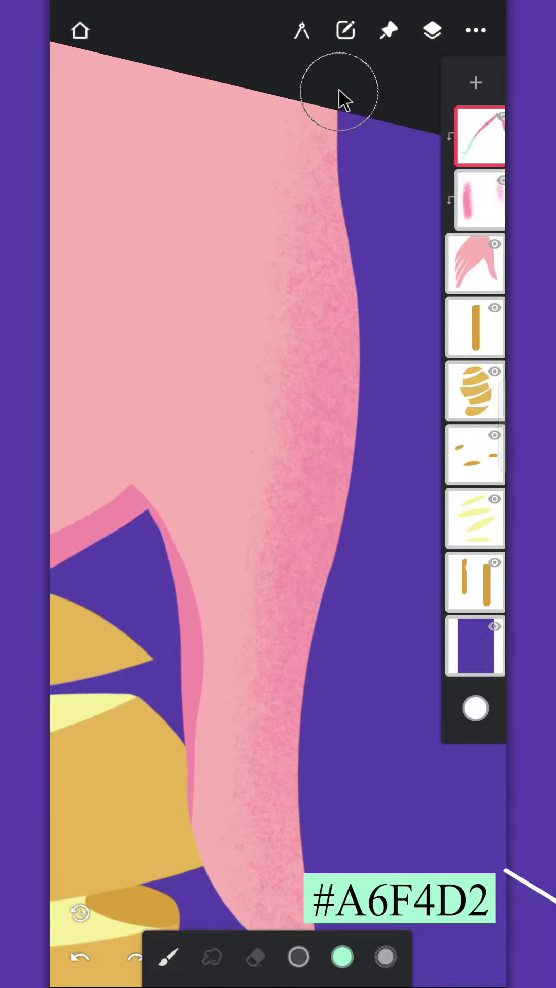
{"action": "mouse_move", "coordinate": [339, 90]}
{"action": "left_mouse_down"}
{"action": "mouse_move", "coordinate": [346, 276]}
{"action": "mouse_move", "coordinate": [333, 569]}
{"action": "mouse_move", "coordinate": [304, 869]}
{"action": "mouse_move", "coordinate": [291, 550]}
{"action": "left_mouse_up"}
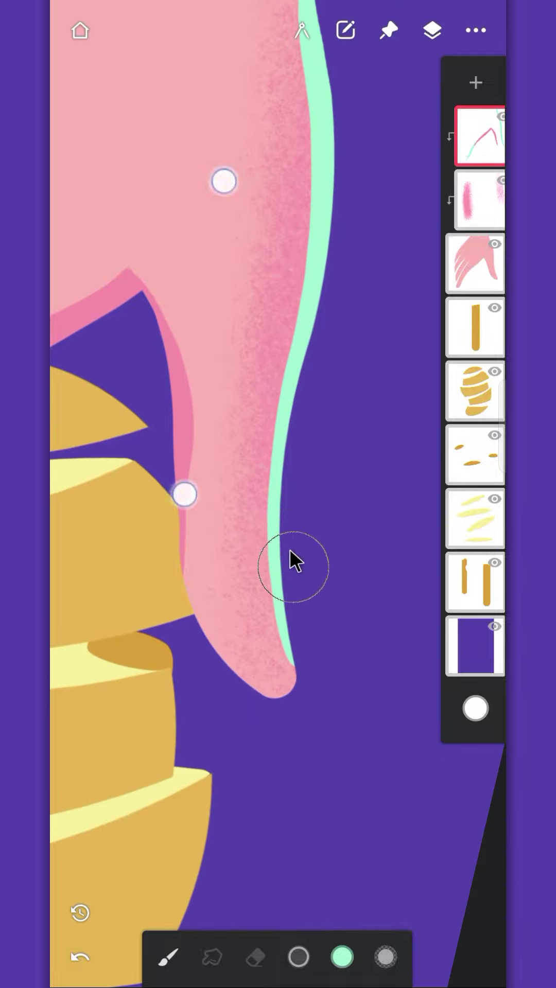
{"action": "left_click_drag", "start_coordinate": [289, 629], "coordinate": [301, 780]}
{"action": "left_click", "coordinate": [470, 282]}
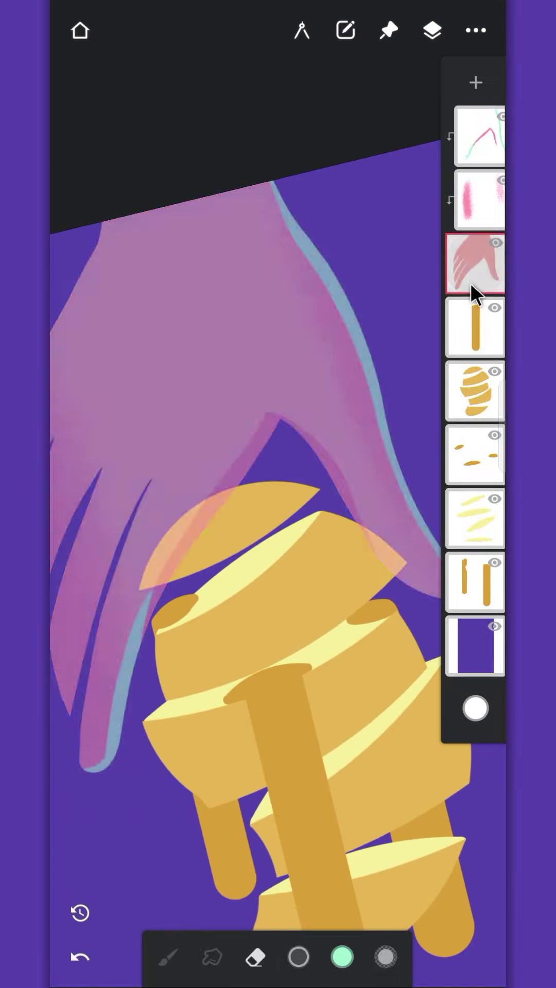
{"action": "scroll", "coordinate": [209, 562], "scroll_direction": "up", "scroll_amount": 5}
{"action": "left_click_drag", "start_coordinate": [296, 957], "coordinate": [265, 951]}
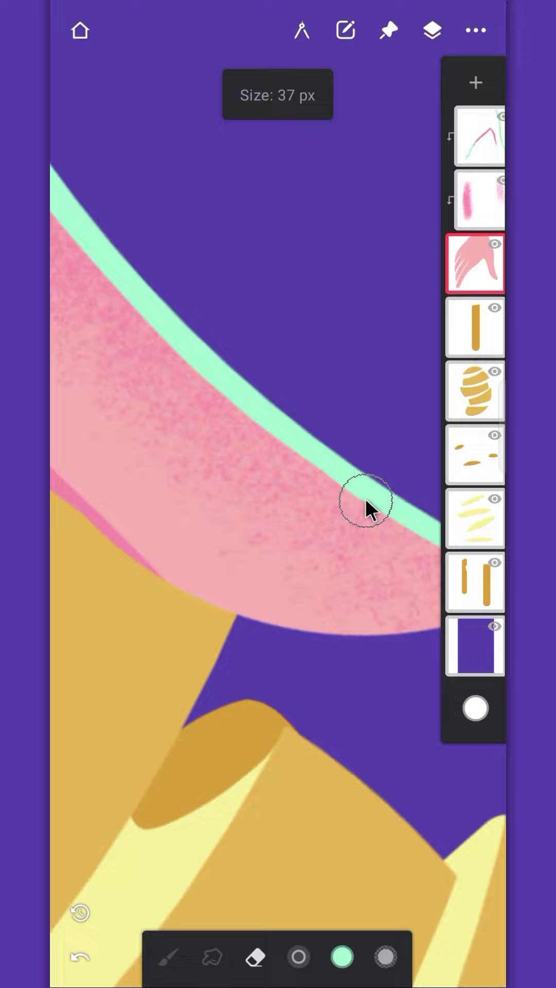
{"action": "left_click_drag", "start_coordinate": [365, 501], "coordinate": [296, 576]}
{"action": "scroll", "coordinate": [171, 669], "scroll_direction": "down", "scroll_amount": 5}
Soften the inner edges of the mint highlights on the thumb and index finger with a grainy eraser
{"action": "scroll", "coordinate": [149, 514], "scroll_direction": "up", "scroll_amount": 3}
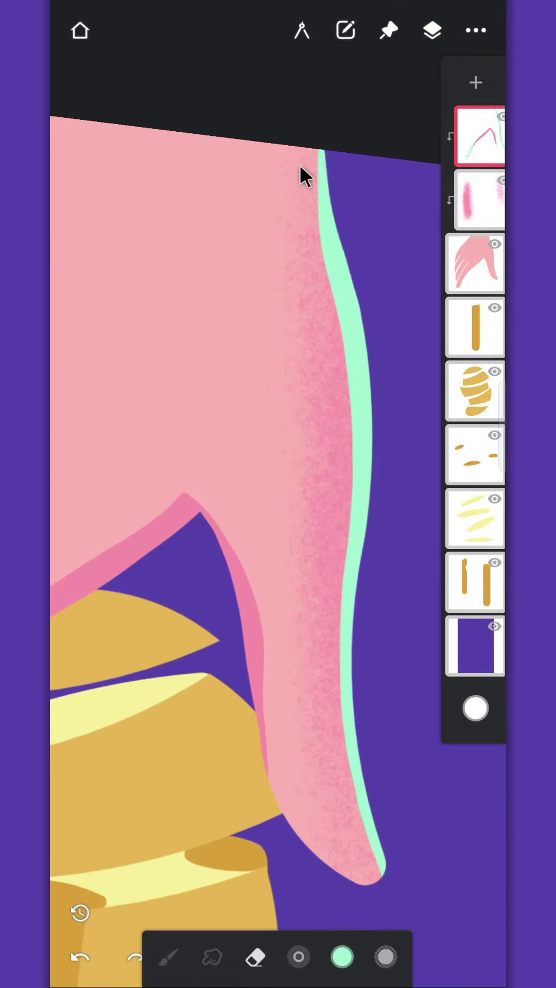
{"action": "mouse_move", "coordinate": [299, 166]}
{"action": "left_mouse_down"}
{"action": "mouse_move", "coordinate": [301, 231]}
{"action": "mouse_move", "coordinate": [321, 363]}
{"action": "mouse_move", "coordinate": [330, 478]}
{"action": "mouse_move", "coordinate": [335, 730]}
{"action": "left_mouse_up"}
{"action": "scroll", "coordinate": [263, 507], "scroll_direction": "up", "scroll_amount": 4}
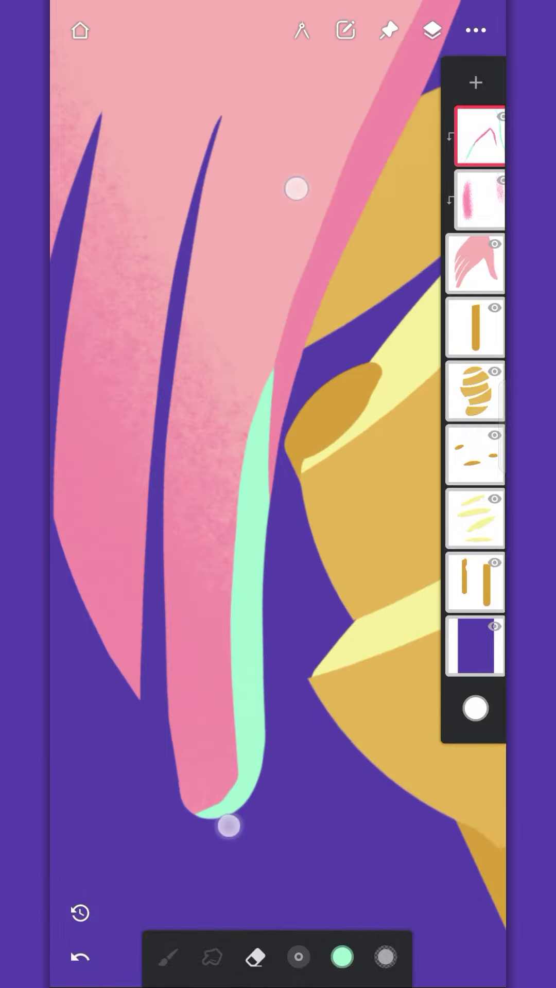
{"action": "mouse_move", "coordinate": [244, 479]}
{"action": "left_mouse_down"}
{"action": "mouse_move", "coordinate": [224, 583]}
{"action": "mouse_move", "coordinate": [230, 777]}
{"action": "mouse_move", "coordinate": [239, 719]}
{"action": "left_mouse_up"}
{"action": "scroll", "coordinate": [332, 204], "scroll_direction": "down", "scroll_amount": 3}
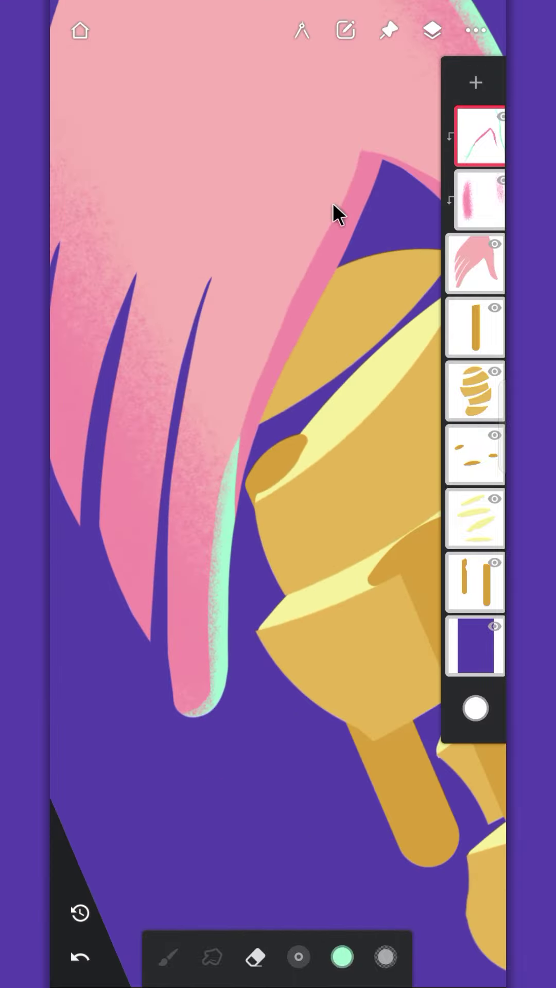
Erase grain into the edge of the pink shadow strip along the index finger's inner side
{"action": "left_click_drag", "start_coordinate": [291, 965], "coordinate": [291, 978]}
{"action": "mouse_move", "coordinate": [334, 247]}
{"action": "left_mouse_down"}
{"action": "mouse_move", "coordinate": [251, 403]}
{"action": "mouse_move", "coordinate": [236, 478]}
{"action": "left_mouse_up"}
{"action": "scroll", "coordinate": [289, 433], "scroll_direction": "down", "scroll_amount": 4}
{"action": "scroll", "coordinate": [273, 187], "scroll_direction": "up", "scroll_amount": 3}
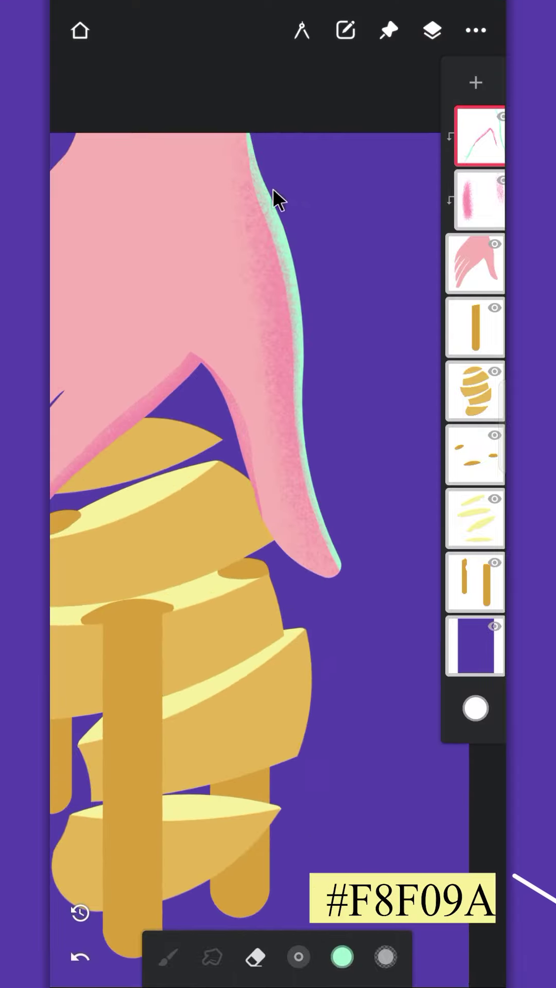
Add another layer clipped to the hand and paint grainy pale yellow #F8F09A highlights along the fingers' outer edges
{"action": "scroll", "coordinate": [184, 505], "scroll_direction": "down", "scroll_amount": 4}
{"action": "left_click", "coordinate": [191, 506]}
{"action": "left_click", "coordinate": [472, 89]}
{"action": "scroll", "coordinate": [141, 315], "scroll_direction": "up", "scroll_amount": 4}
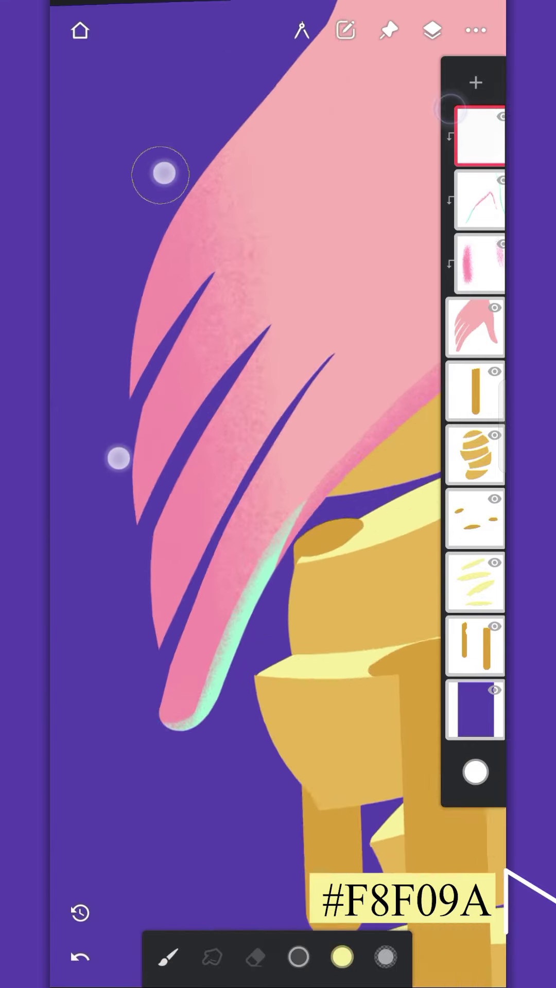
{"action": "scroll", "coordinate": [141, 316], "scroll_direction": "up", "scroll_amount": 3}
{"action": "mouse_move", "coordinate": [260, 128]}
{"action": "left_mouse_down"}
{"action": "mouse_move", "coordinate": [215, 169]}
{"action": "mouse_move", "coordinate": [142, 429]}
{"action": "mouse_move", "coordinate": [156, 461]}
{"action": "mouse_move", "coordinate": [166, 377]}
{"action": "mouse_move", "coordinate": [168, 502]}
{"action": "mouse_move", "coordinate": [156, 547]}
{"action": "mouse_move", "coordinate": [212, 424]}
{"action": "mouse_move", "coordinate": [153, 568]}
{"action": "mouse_move", "coordinate": [162, 876]}
{"action": "mouse_move", "coordinate": [238, 539]}
{"action": "mouse_move", "coordinate": [238, 548]}
{"action": "left_mouse_up"}
{"action": "scroll", "coordinate": [239, 547], "scroll_direction": "down", "scroll_amount": 3}
{"action": "mouse_move", "coordinate": [162, 705]}
{"action": "left_mouse_down"}
{"action": "mouse_move", "coordinate": [221, 575]}
{"action": "mouse_move", "coordinate": [171, 795]}
{"action": "left_mouse_up"}
Erase a small curved nail line near the thumb's tip on the hand layer with the Monoline calligraphy brush
{"action": "left_click", "coordinate": [255, 957]}
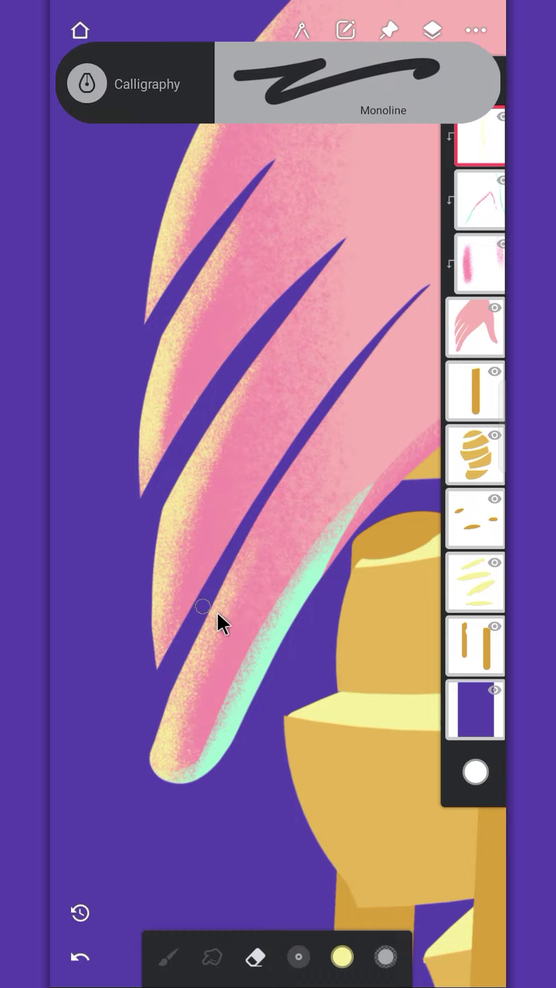
{"action": "left_click", "coordinate": [168, 956]}
{"action": "scroll", "coordinate": [125, 538], "scroll_direction": "down", "scroll_amount": 5}
{"action": "left_click", "coordinate": [475, 328]}
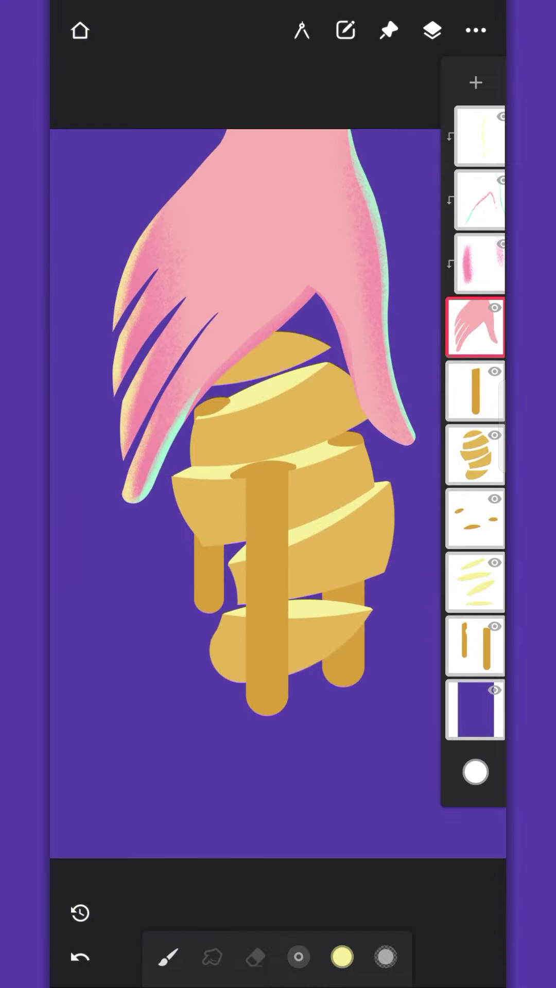
{"action": "left_click", "coordinate": [254, 960]}
{"action": "scroll", "coordinate": [404, 353], "scroll_direction": "up", "scroll_amount": 5}
{"action": "left_click_drag", "start_coordinate": [335, 425], "coordinate": [311, 479]}
{"action": "scroll", "coordinate": [397, 613], "scroll_direction": "down", "scroll_amount": 3}
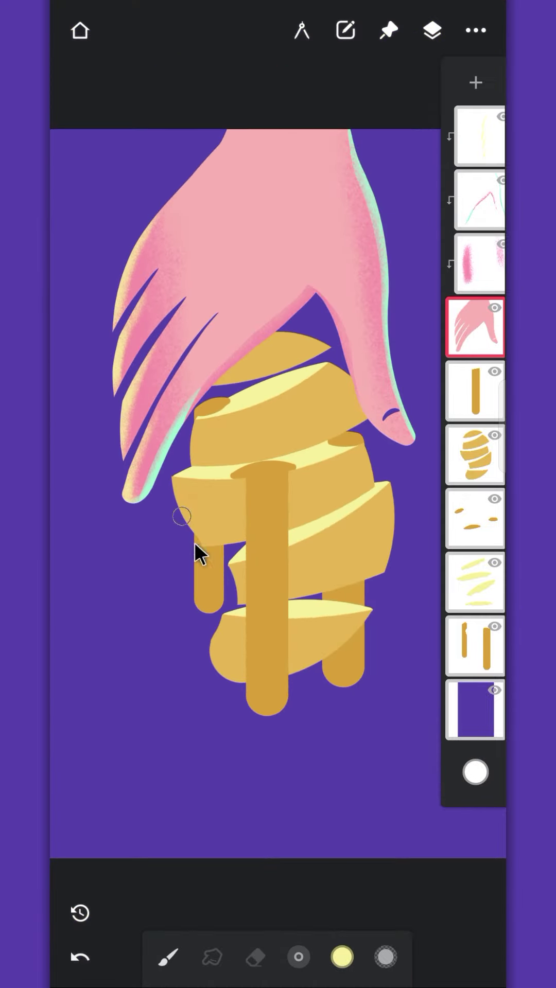
Merge the clipped shading and highlight layers of the hand into a single clipped layer
{"action": "left_click", "coordinate": [480, 136]}
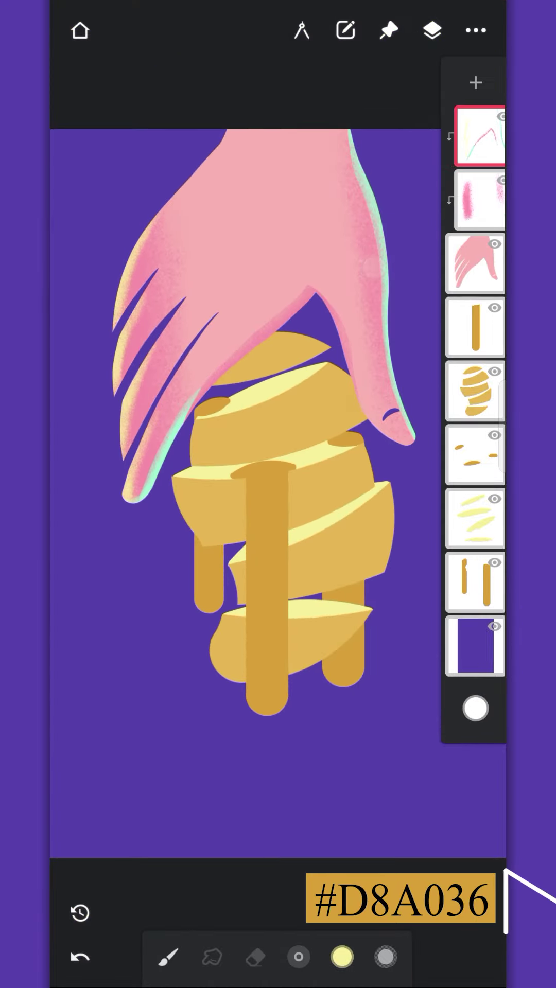
{"action": "left_click", "coordinate": [475, 264]}
Add a layer clipped to the golden slices and shade them with #D8A036 using the Coarse Charcoal brush
{"action": "left_click", "coordinate": [475, 328]}
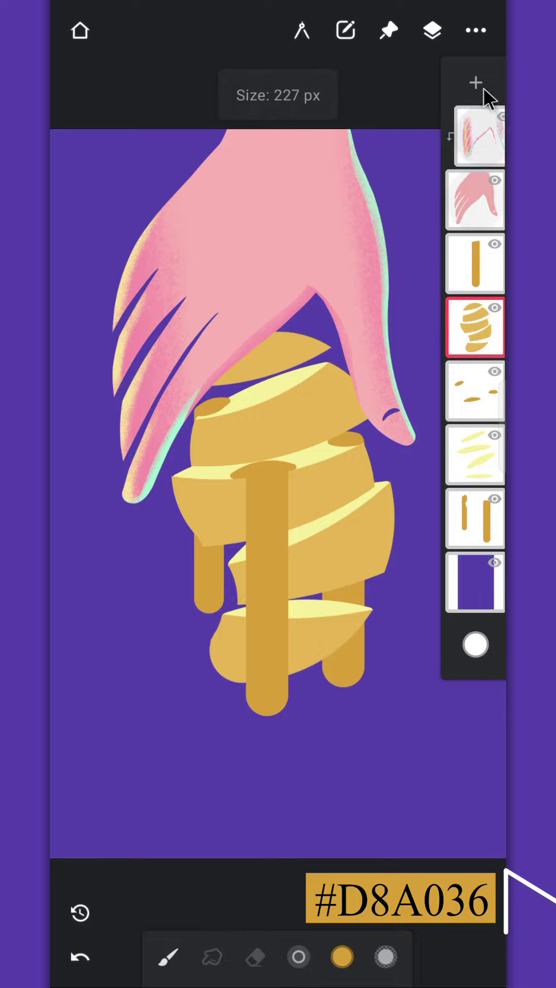
{"action": "left_click", "coordinate": [483, 89]}
{"action": "left_click", "coordinate": [464, 341]}
{"action": "left_click", "coordinate": [298, 444]}
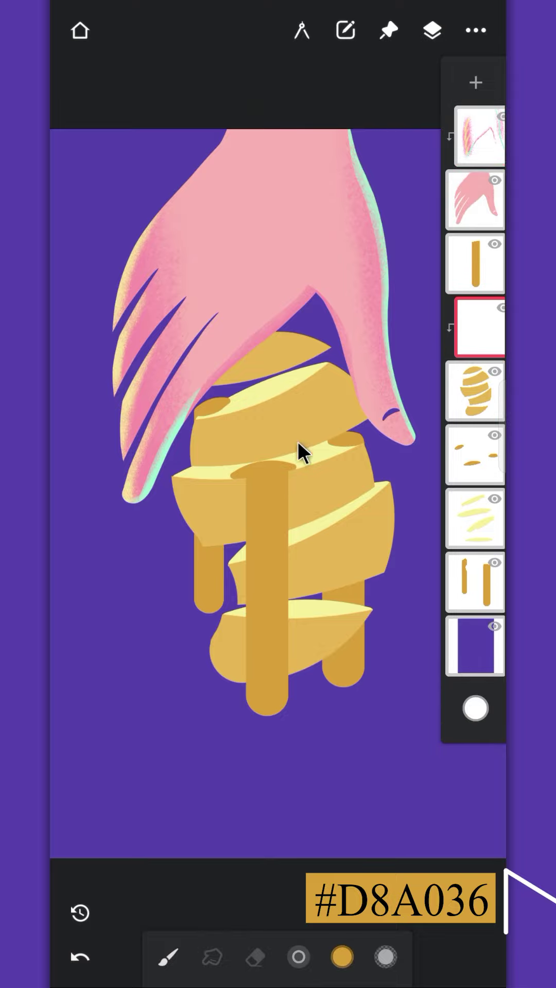
{"action": "left_click", "coordinate": [299, 956]}
{"action": "mouse_move", "coordinate": [212, 382]}
{"action": "left_mouse_down"}
{"action": "mouse_move", "coordinate": [183, 483]}
{"action": "mouse_move", "coordinate": [184, 429]}
{"action": "left_mouse_up"}
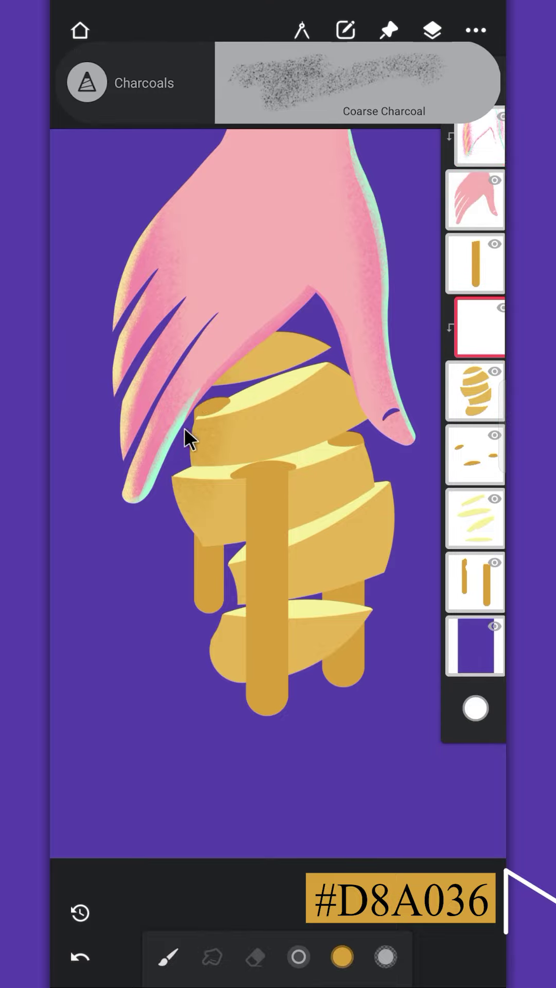
{"action": "mouse_move", "coordinate": [198, 508]}
{"action": "left_mouse_down"}
{"action": "mouse_move", "coordinate": [243, 589]}
{"action": "mouse_move", "coordinate": [211, 652]}
{"action": "mouse_move", "coordinate": [239, 619]}
{"action": "mouse_move", "coordinate": [329, 653]}
{"action": "mouse_move", "coordinate": [295, 672]}
{"action": "left_mouse_up"}
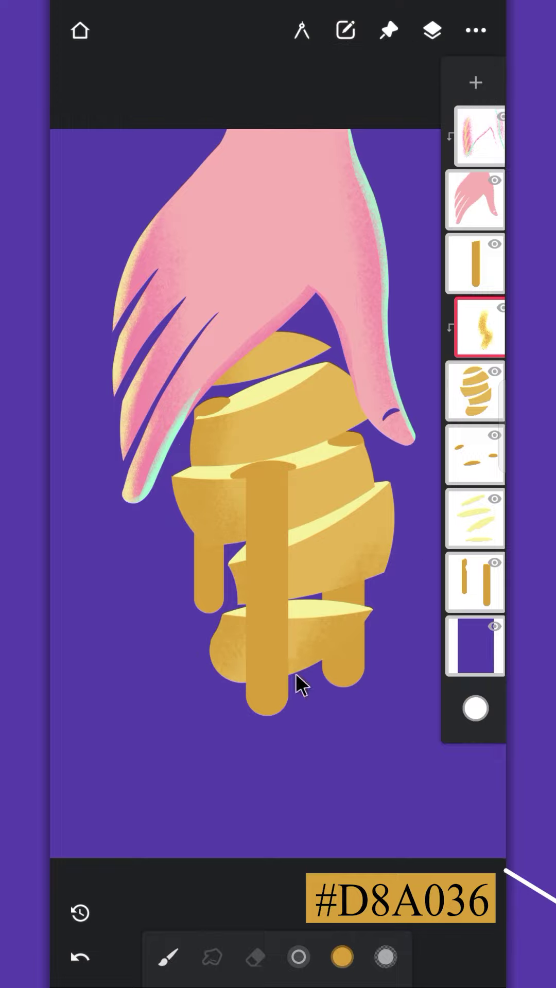
{"action": "mouse_move", "coordinate": [387, 448]}
{"action": "left_mouse_down"}
{"action": "mouse_move", "coordinate": [390, 501]}
{"action": "mouse_move", "coordinate": [343, 444]}
{"action": "mouse_move", "coordinate": [367, 428]}
{"action": "mouse_move", "coordinate": [317, 350]}
{"action": "mouse_move", "coordinate": [246, 319]}
{"action": "mouse_move", "coordinate": [220, 348]}
{"action": "mouse_move", "coordinate": [250, 319]}
{"action": "mouse_move", "coordinate": [305, 391]}
{"action": "mouse_move", "coordinate": [299, 397]}
{"action": "left_mouse_up"}
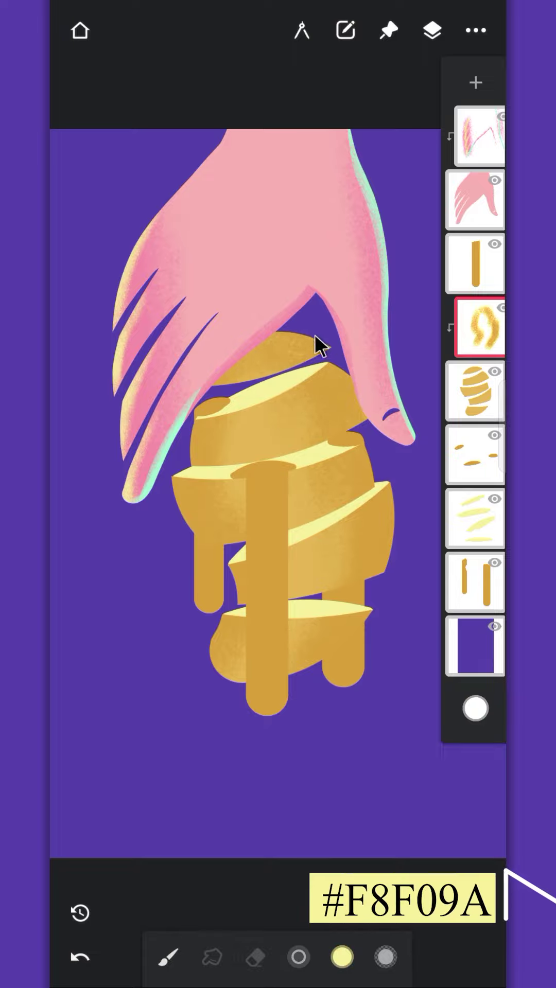
Paint grainy #F8F09A highlights on the golden slices and pale green #DAF4D6 highlights along their left edges
{"action": "mouse_move", "coordinate": [314, 333]}
{"action": "left_mouse_down"}
{"action": "mouse_move", "coordinate": [311, 326]}
{"action": "mouse_move", "coordinate": [400, 427]}
{"action": "left_mouse_up"}
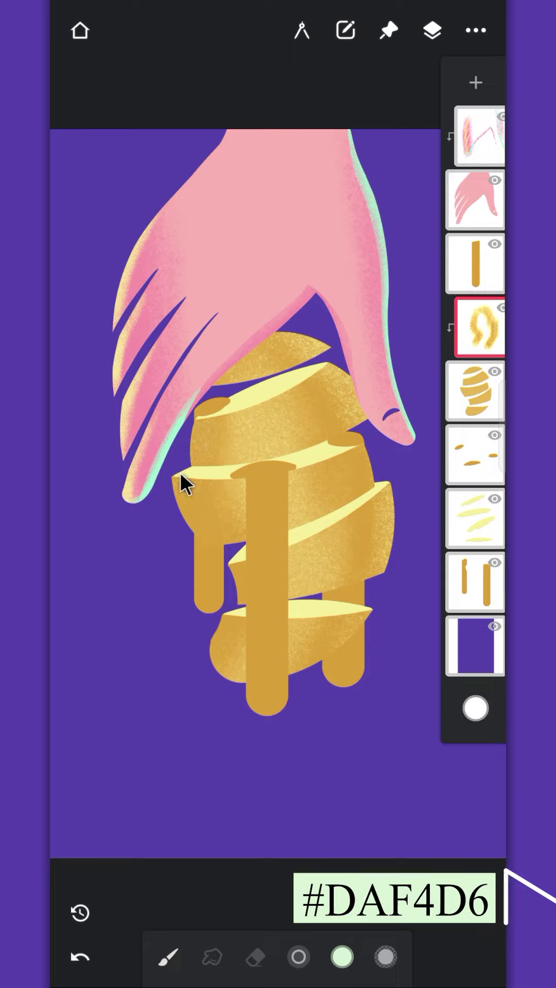
{"action": "left_click_drag", "start_coordinate": [180, 471], "coordinate": [193, 417]}
{"action": "left_click_drag", "start_coordinate": [298, 957], "coordinate": [218, 871]}
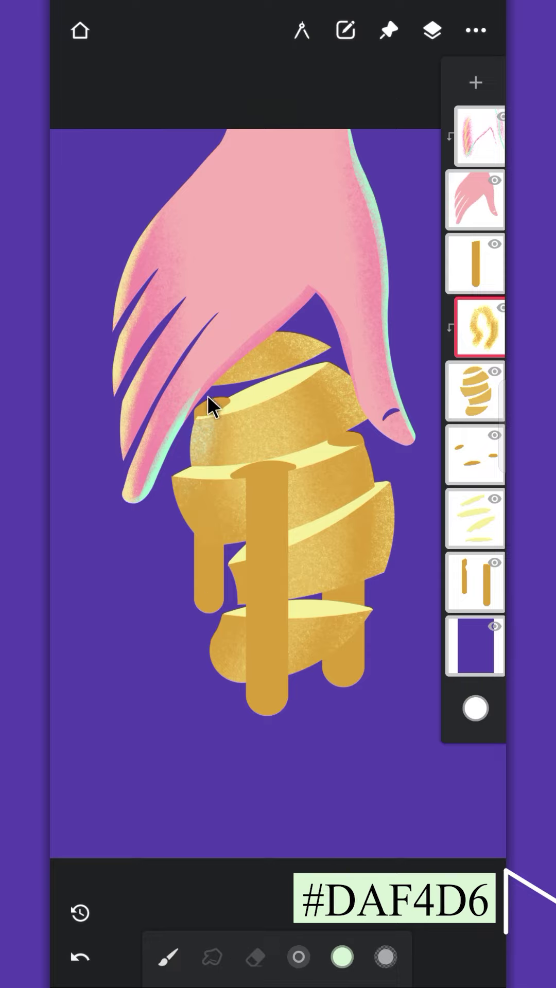
{"action": "mouse_move", "coordinate": [191, 432]}
{"action": "left_mouse_down"}
{"action": "mouse_move", "coordinate": [177, 471]}
{"action": "mouse_move", "coordinate": [193, 535]}
{"action": "left_mouse_up"}
{"action": "mouse_move", "coordinate": [225, 597]}
{"action": "left_mouse_down"}
{"action": "mouse_move", "coordinate": [229, 588]}
{"action": "mouse_move", "coordinate": [215, 631]}
{"action": "mouse_move", "coordinate": [223, 594]}
{"action": "mouse_move", "coordinate": [204, 619]}
{"action": "mouse_move", "coordinate": [203, 663]}
{"action": "left_mouse_up"}
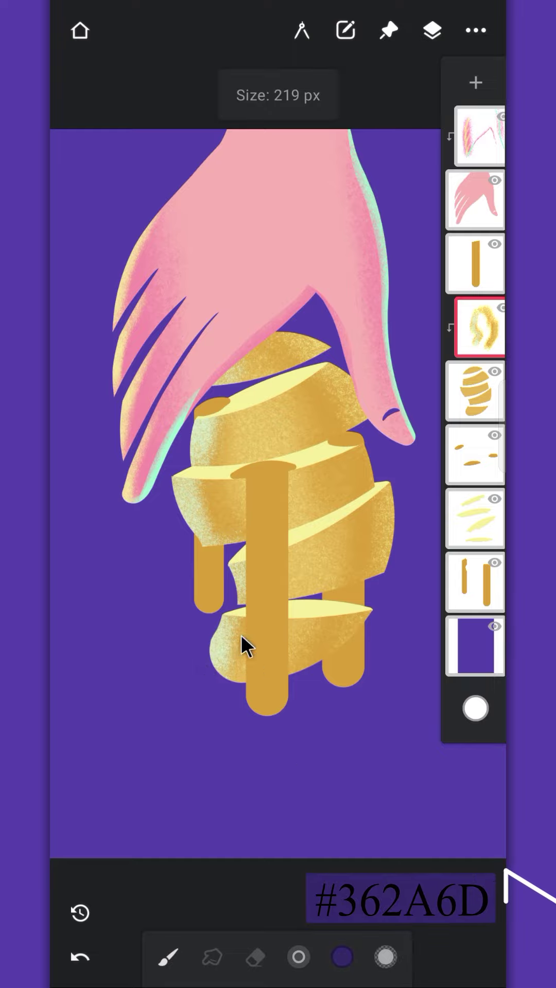
Speckle the left and right sides of the golden slices with dark purple #362A6D grain
{"action": "mouse_move", "coordinate": [225, 375]}
{"action": "left_mouse_down"}
{"action": "mouse_move", "coordinate": [264, 334]}
{"action": "mouse_move", "coordinate": [248, 340]}
{"action": "mouse_move", "coordinate": [184, 434]}
{"action": "left_mouse_up"}
{"action": "mouse_move", "coordinate": [267, 345]}
{"action": "left_mouse_down"}
{"action": "mouse_move", "coordinate": [227, 405]}
{"action": "mouse_move", "coordinate": [181, 502]}
{"action": "mouse_move", "coordinate": [211, 566]}
{"action": "mouse_move", "coordinate": [212, 629]}
{"action": "mouse_move", "coordinate": [226, 669]}
{"action": "left_mouse_up"}
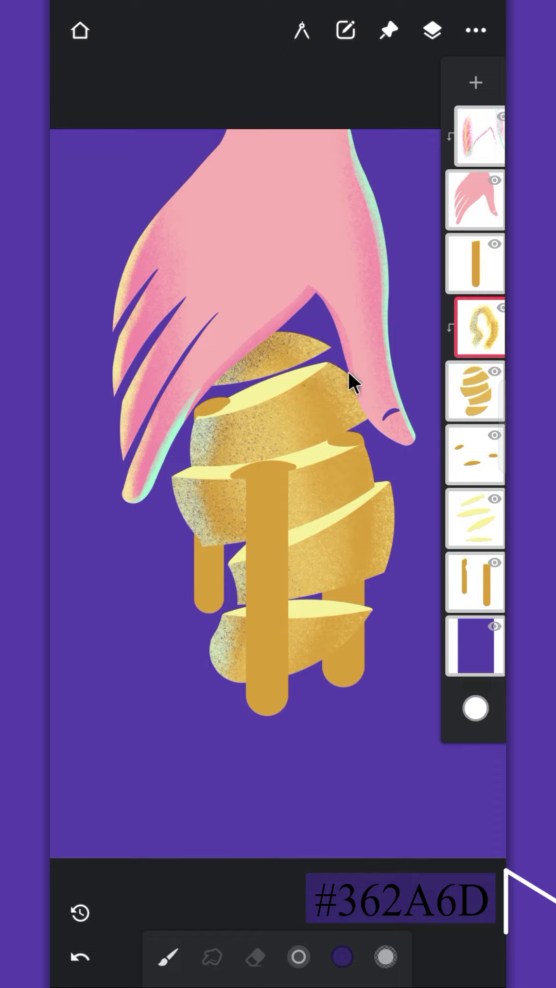
{"action": "mouse_move", "coordinate": [390, 572]}
{"action": "left_mouse_down"}
{"action": "mouse_move", "coordinate": [377, 682]}
{"action": "mouse_move", "coordinate": [344, 635]}
{"action": "left_mouse_up"}
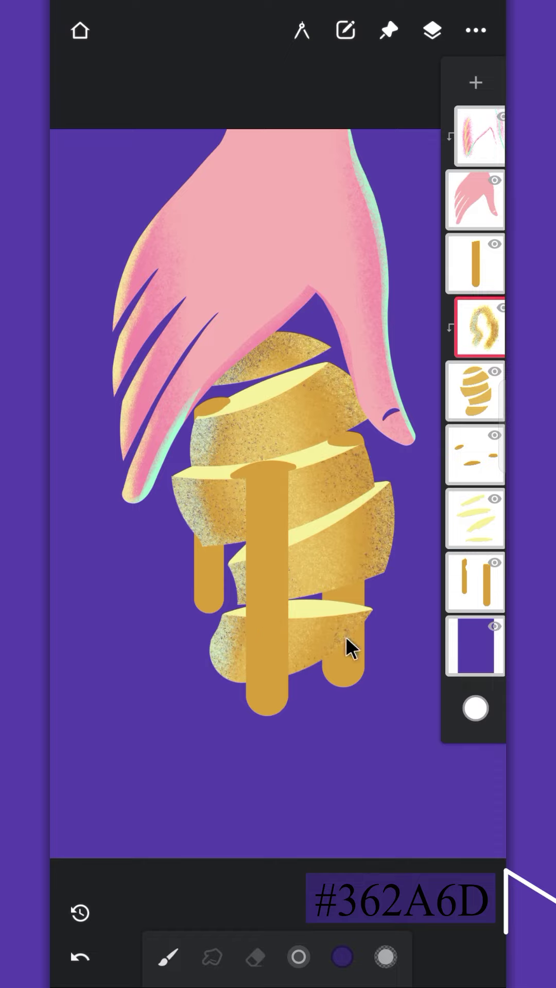
Add a layer clipped to the pale yellow faces and texture them with grainy #D8A036 and #F7F2C0
{"action": "left_click", "coordinate": [475, 455]}
{"action": "left_click", "coordinate": [475, 519]}
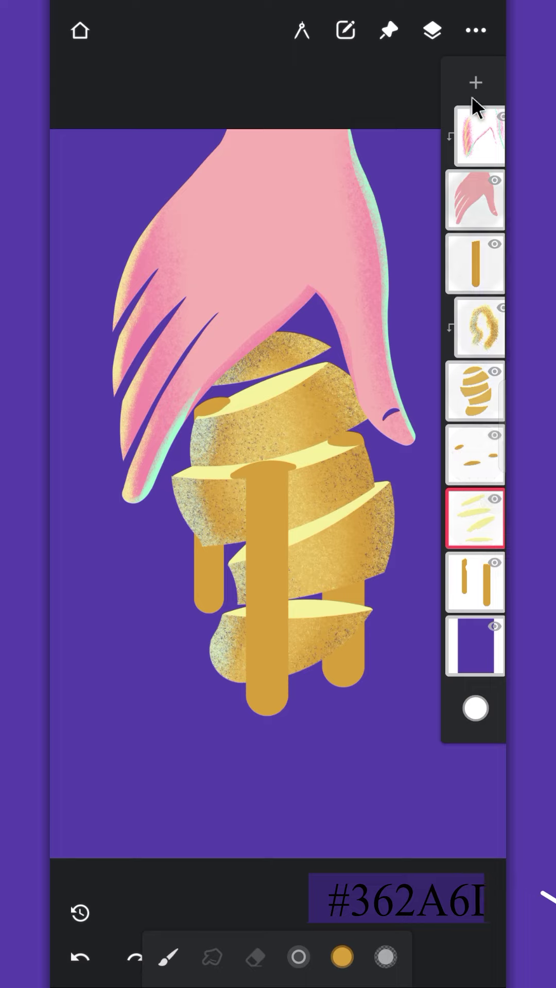
{"action": "left_click", "coordinate": [472, 94]}
{"action": "left_click", "coordinate": [468, 524]}
{"action": "left_click", "coordinate": [311, 595]}
{"action": "mouse_move", "coordinate": [355, 362]}
{"action": "left_mouse_down"}
{"action": "mouse_move", "coordinate": [273, 364]}
{"action": "mouse_move", "coordinate": [318, 382]}
{"action": "left_mouse_up"}
{"action": "mouse_move", "coordinate": [169, 422]}
{"action": "left_mouse_down"}
{"action": "mouse_move", "coordinate": [170, 413]}
{"action": "mouse_move", "coordinate": [352, 409]}
{"action": "mouse_move", "coordinate": [319, 428]}
{"action": "left_mouse_up"}
{"action": "left_click_drag", "start_coordinate": [299, 957], "coordinate": [256, 675]}
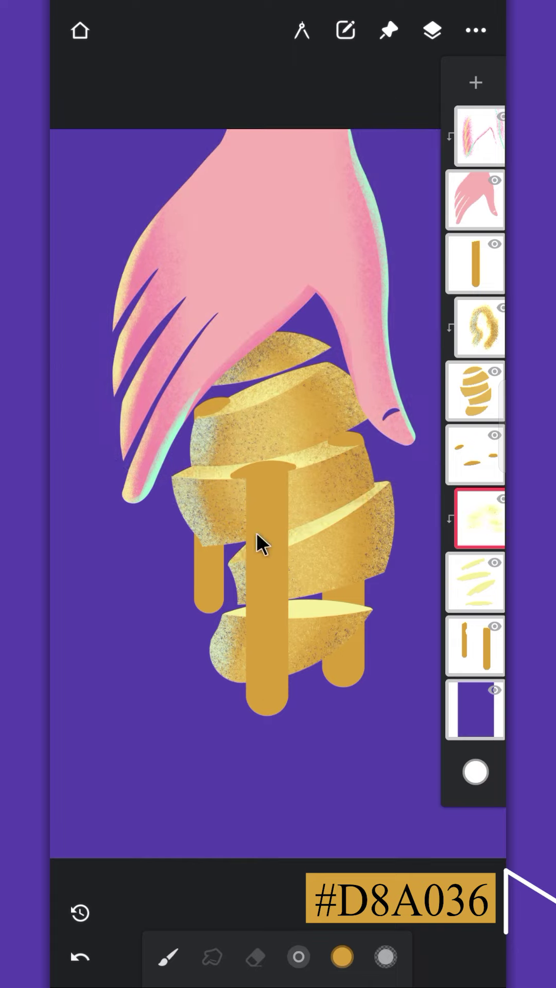
{"action": "left_click_drag", "start_coordinate": [267, 593], "coordinate": [380, 617]}
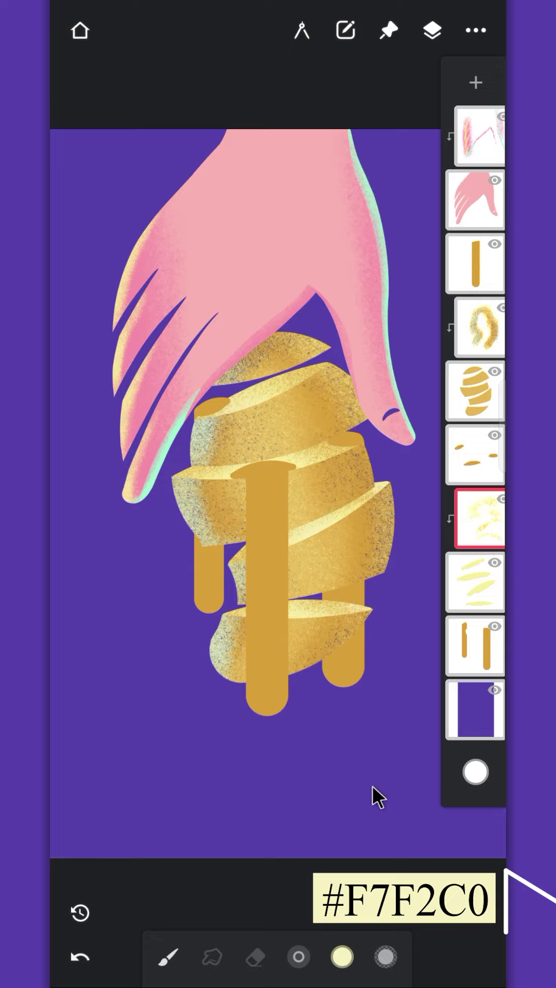
Add a layer clipped to the front drip and fill it with a vertical linear gradient from #D8A036 to #F8F09A
{"action": "left_click", "coordinate": [480, 274]}
{"action": "left_click", "coordinate": [475, 82]}
{"action": "left_click", "coordinate": [474, 288]}
{"action": "left_click", "coordinate": [347, 412]}
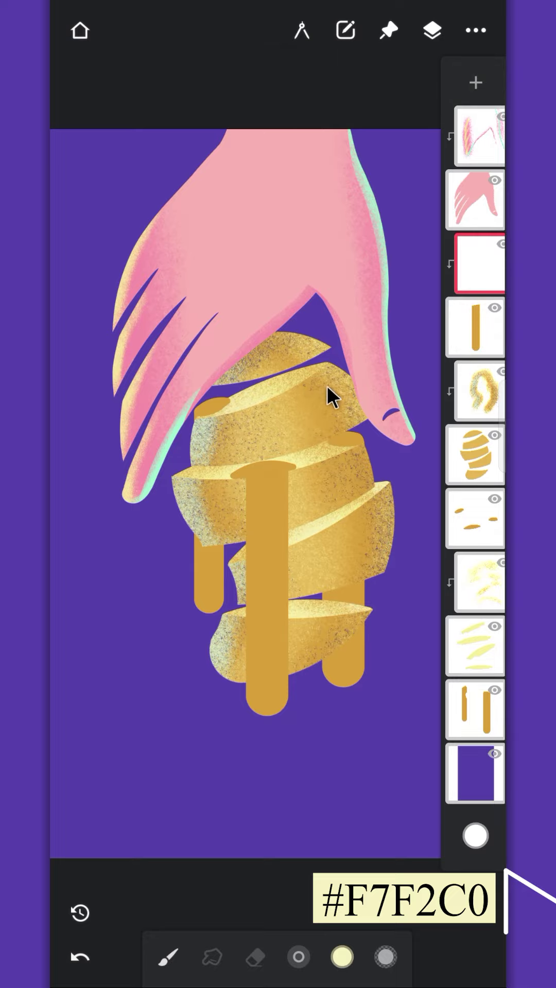
{"action": "left_click", "coordinate": [302, 32]}
{"action": "left_click", "coordinate": [262, 93]}
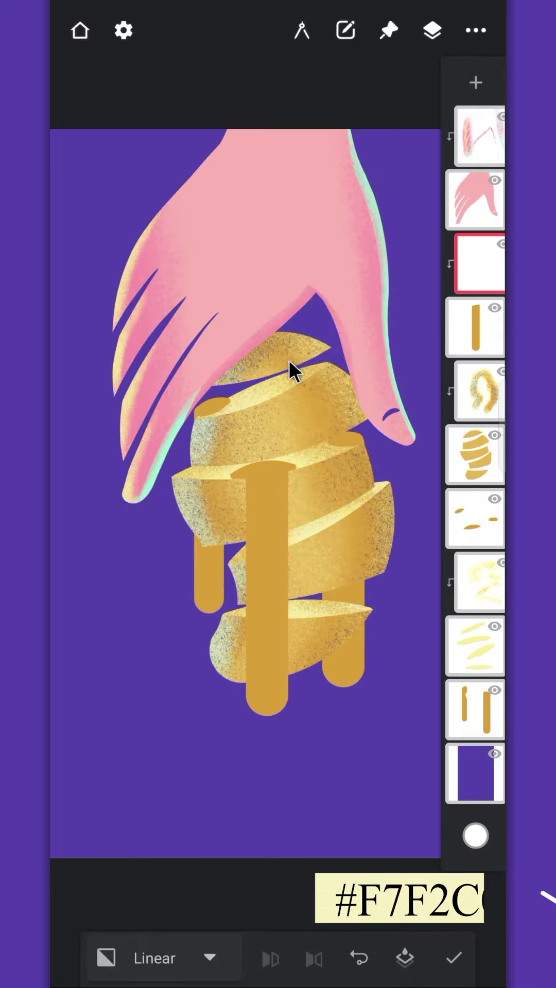
{"action": "left_click_drag", "start_coordinate": [268, 584], "coordinate": [266, 692]}
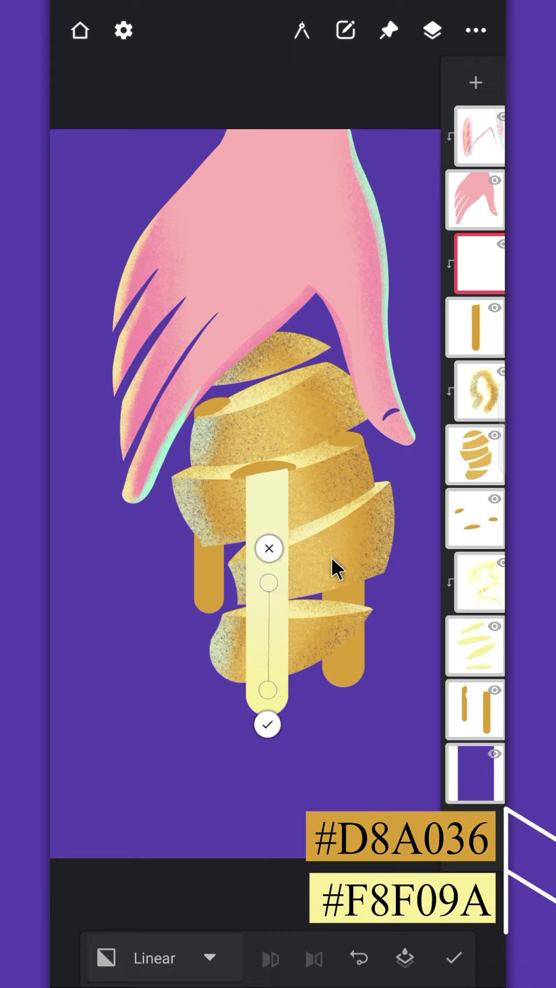
{"action": "left_click_drag", "start_coordinate": [268, 583], "coordinate": [264, 464]}
{"action": "left_click_drag", "start_coordinate": [269, 468], "coordinate": [270, 483]}
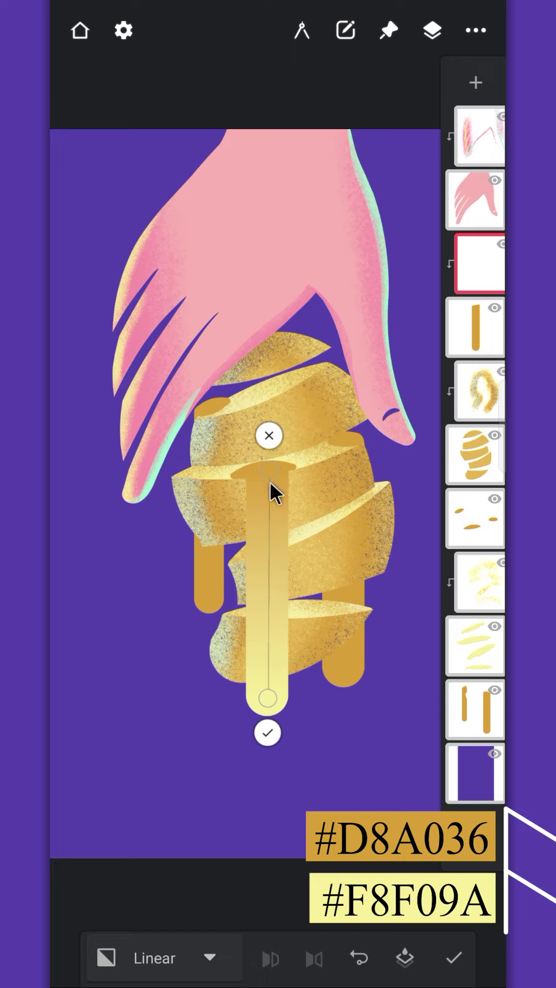
{"action": "left_click", "coordinate": [453, 958]}
Duplicate the gradient layer and move the copy above the back drips as their clipped layer
{"action": "left_click", "coordinate": [477, 273]}
{"action": "left_click", "coordinate": [363, 240]}
{"action": "mouse_move", "coordinate": [469, 301]}
{"action": "left_mouse_down"}
{"action": "mouse_move", "coordinate": [475, 338]}
{"action": "mouse_move", "coordinate": [462, 717]}
{"action": "left_mouse_up"}
Paint curved #FFFFFF highlights on the tips of the front and back drips with the Soft Taper brush, then grain the back drips with #D8A036
{"action": "left_click", "coordinate": [478, 278]}
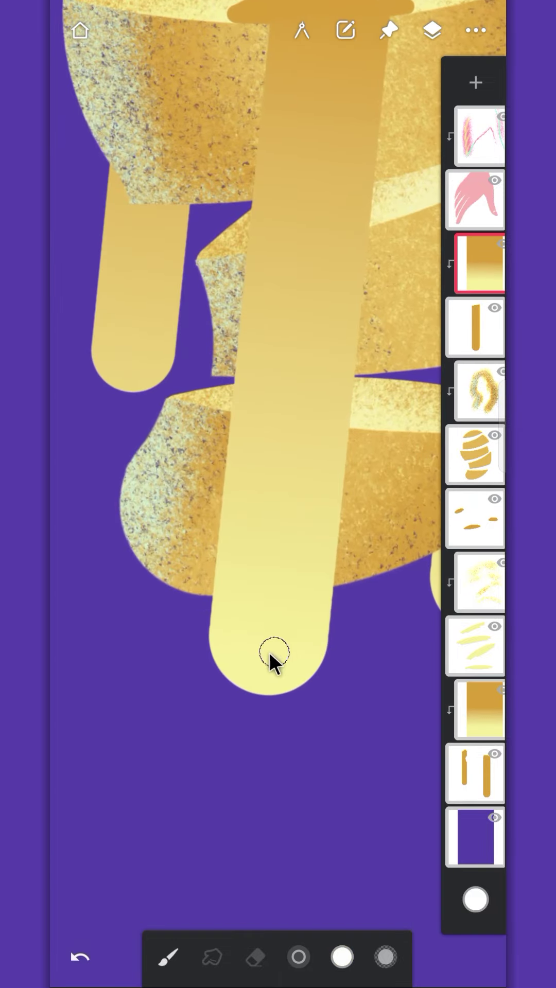
{"action": "mouse_move", "coordinate": [238, 643]}
{"action": "left_mouse_down"}
{"action": "mouse_move", "coordinate": [238, 624]}
{"action": "mouse_move", "coordinate": [277, 658]}
{"action": "mouse_move", "coordinate": [267, 670]}
{"action": "mouse_move", "coordinate": [237, 619]}
{"action": "left_mouse_up"}
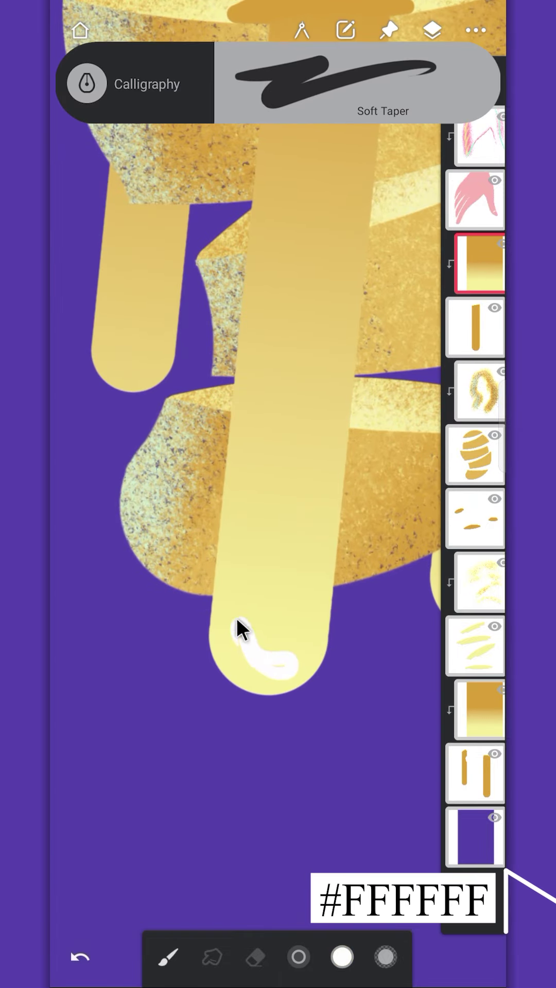
{"action": "scroll", "coordinate": [303, 665], "scroll_direction": "down", "scroll_amount": 3}
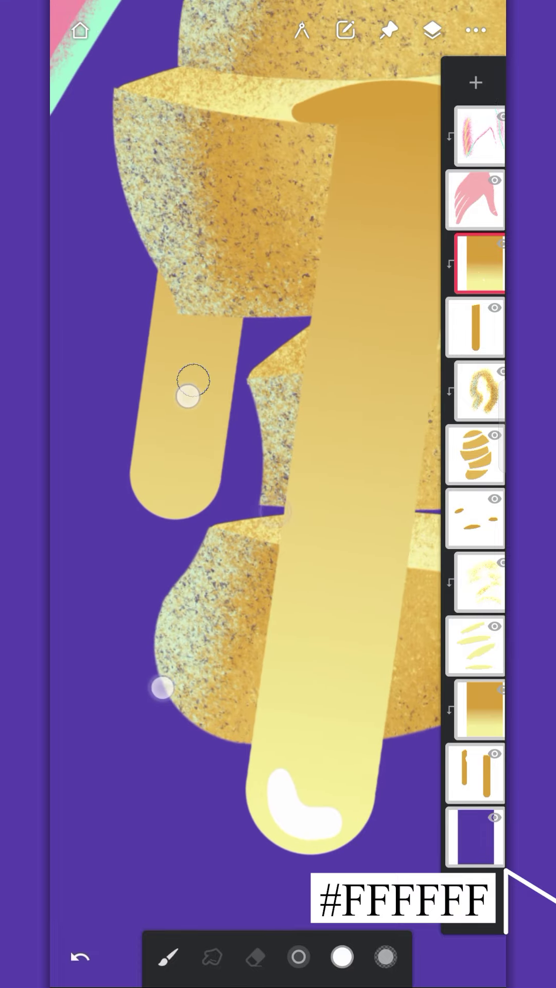
{"action": "left_click", "coordinate": [459, 697]}
{"action": "left_click_drag", "start_coordinate": [146, 458], "coordinate": [153, 486]}
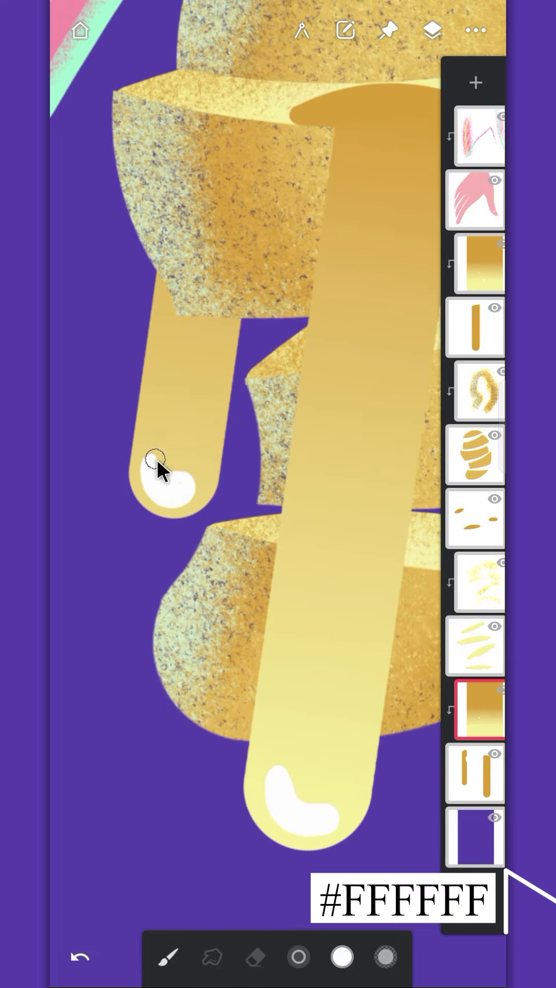
{"action": "scroll", "coordinate": [155, 479], "scroll_direction": "down", "scroll_amount": 5}
{"action": "scroll", "coordinate": [274, 615], "scroll_direction": "up", "scroll_amount": 5}
{"action": "mouse_move", "coordinate": [213, 601]}
{"action": "left_mouse_down"}
{"action": "mouse_move", "coordinate": [270, 641]}
{"action": "mouse_move", "coordinate": [230, 627]}
{"action": "mouse_move", "coordinate": [228, 595]}
{"action": "mouse_move", "coordinate": [259, 639]}
{"action": "mouse_move", "coordinate": [218, 596]}
{"action": "mouse_move", "coordinate": [213, 619]}
{"action": "mouse_move", "coordinate": [219, 594]}
{"action": "mouse_move", "coordinate": [246, 625]}
{"action": "mouse_move", "coordinate": [265, 632]}
{"action": "mouse_move", "coordinate": [254, 630]}
{"action": "mouse_move", "coordinate": [234, 598]}
{"action": "mouse_move", "coordinate": [268, 625]}
{"action": "left_mouse_up"}
{"action": "scroll", "coordinate": [267, 625], "scroll_direction": "down", "scroll_amount": 5}
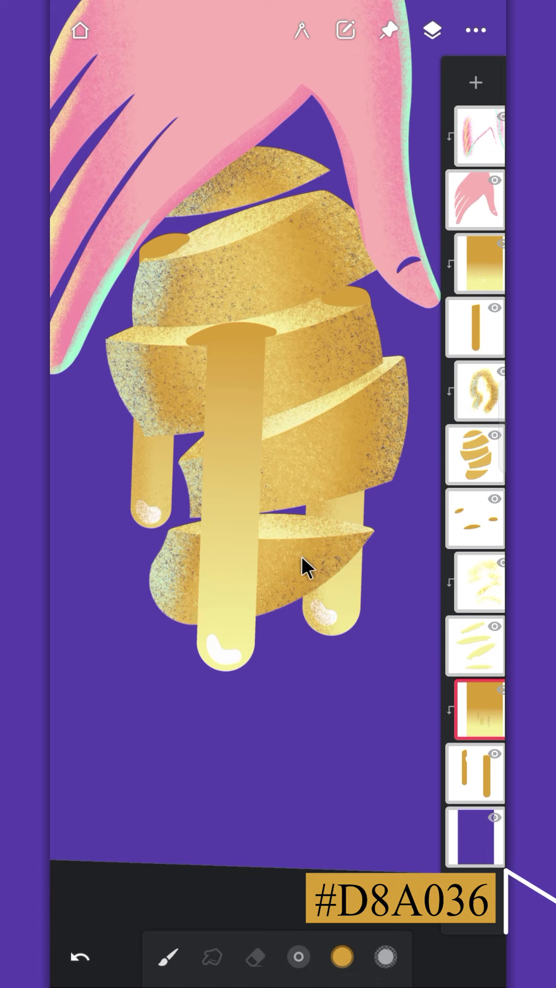
Shade the left side of the front drip with #D8A036 grain and lighten its right side with #F8F09A grain
{"action": "left_click", "coordinate": [479, 264]}
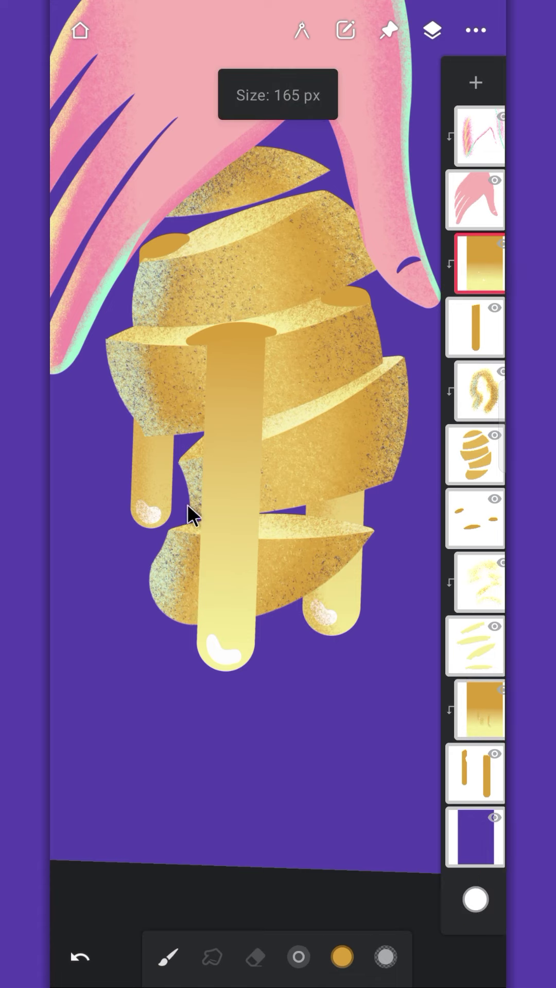
{"action": "mouse_move", "coordinate": [187, 503]}
{"action": "left_mouse_down"}
{"action": "mouse_move", "coordinate": [193, 580]}
{"action": "mouse_move", "coordinate": [208, 428]}
{"action": "mouse_move", "coordinate": [199, 551]}
{"action": "mouse_move", "coordinate": [202, 704]}
{"action": "left_mouse_up"}
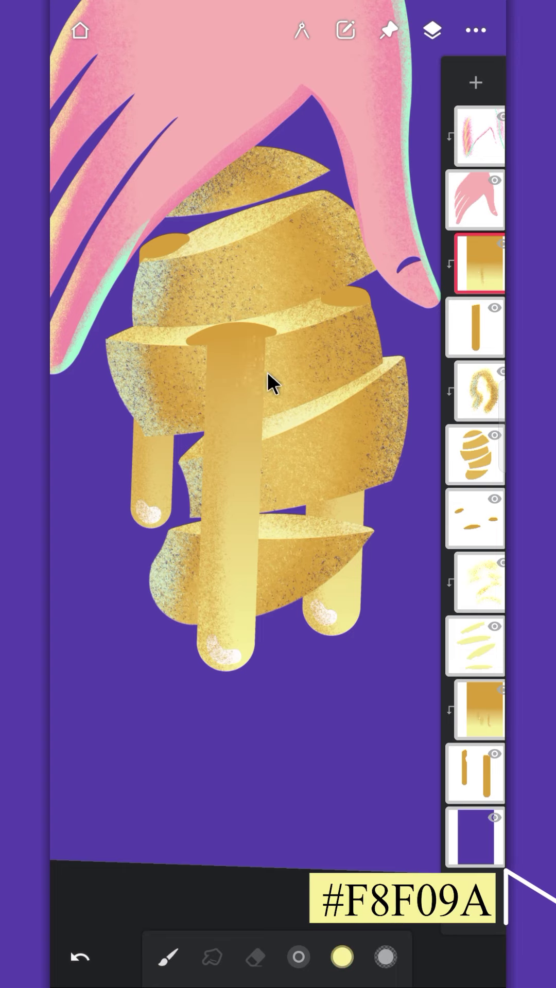
{"action": "mouse_move", "coordinate": [267, 371]}
{"action": "left_mouse_down"}
{"action": "mouse_move", "coordinate": [267, 363]}
{"action": "mouse_move", "coordinate": [270, 385]}
{"action": "left_mouse_up"}
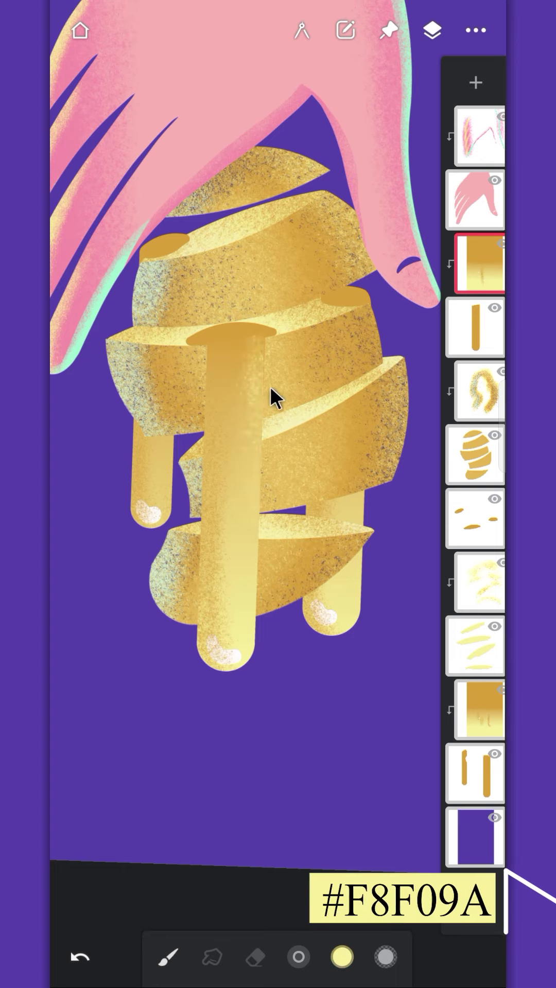
Add a layer clipped to the drip tops and lighten the middle drip's top with soft #F8F09A grain
{"action": "left_click", "coordinate": [471, 515]}
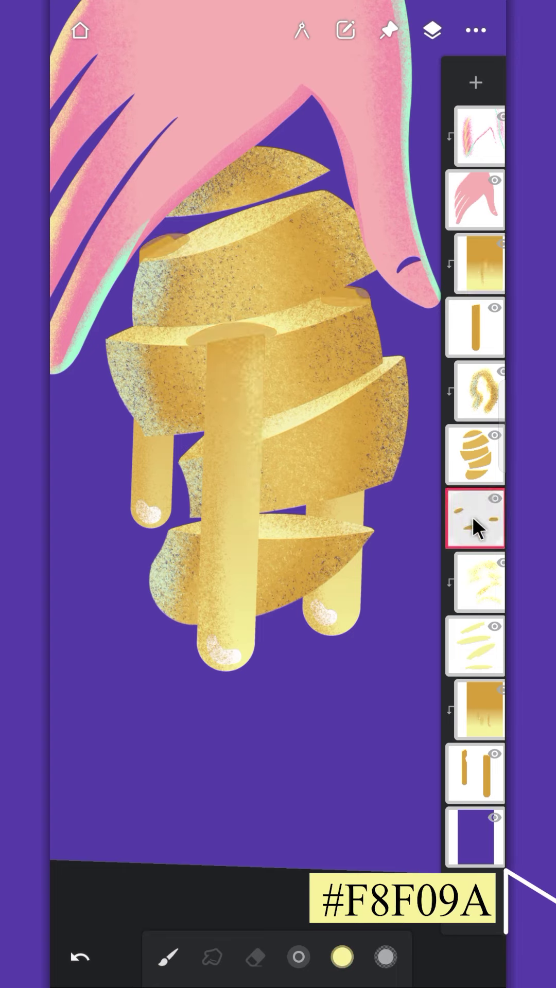
{"action": "left_click", "coordinate": [480, 88]}
{"action": "left_click", "coordinate": [473, 518]}
{"action": "left_click", "coordinate": [283, 639]}
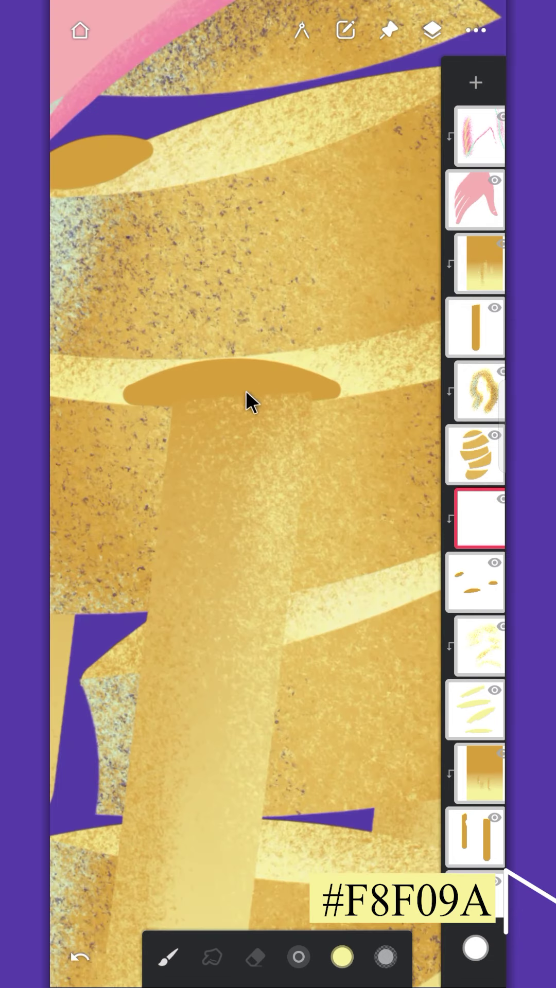
{"action": "left_click_drag", "start_coordinate": [299, 956], "coordinate": [204, 875]}
{"action": "left_click_drag", "start_coordinate": [214, 402], "coordinate": [290, 400]}
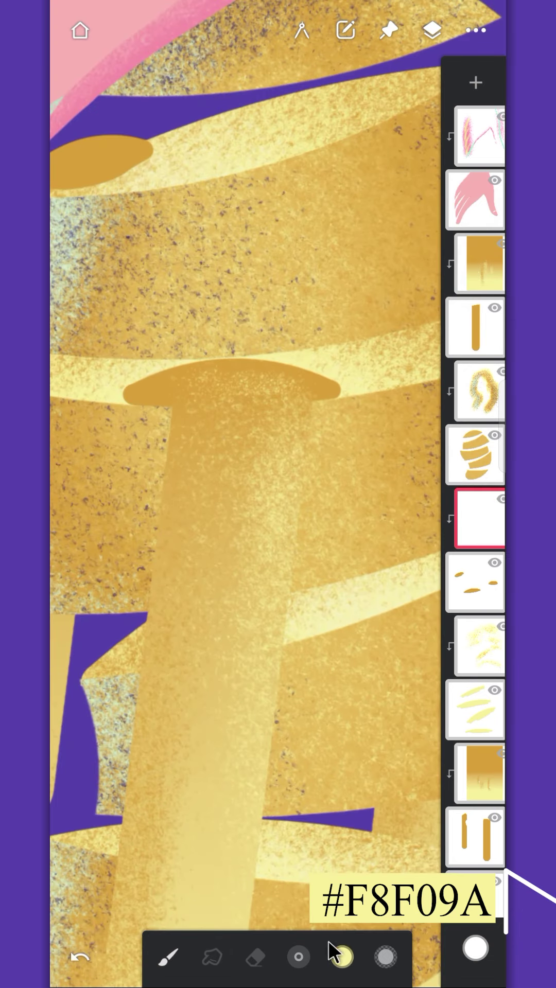
{"action": "left_click_drag", "start_coordinate": [298, 956], "coordinate": [241, 884]}
{"action": "left_click_drag", "start_coordinate": [180, 384], "coordinate": [211, 382]}
{"action": "left_click_drag", "start_coordinate": [247, 383], "coordinate": [274, 385]}
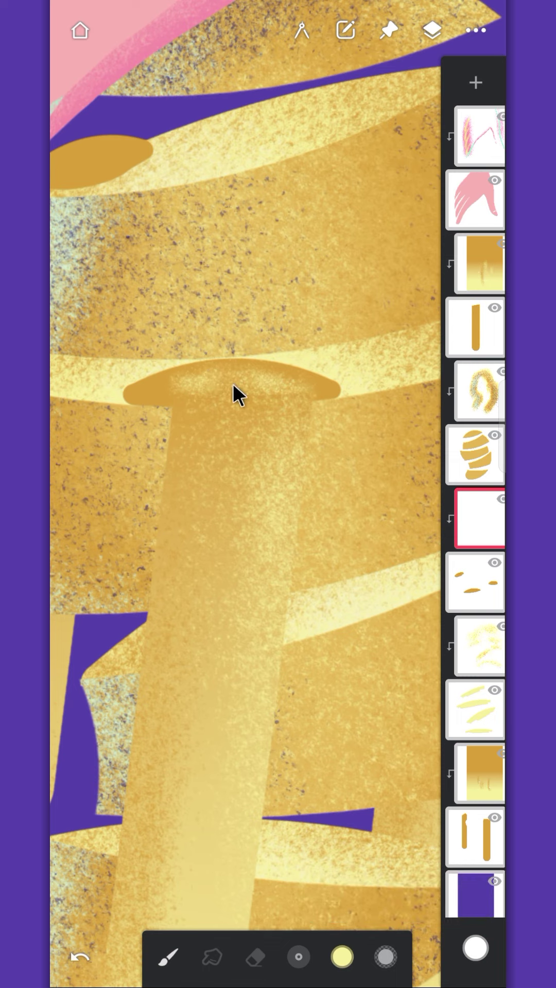
Lighten the upper-left edges of the two back drips' tops with #F8F09A grain
{"action": "scroll", "coordinate": [217, 323], "scroll_direction": "down", "scroll_amount": 3}
{"action": "scroll", "coordinate": [217, 322], "scroll_direction": "up", "scroll_amount": 4}
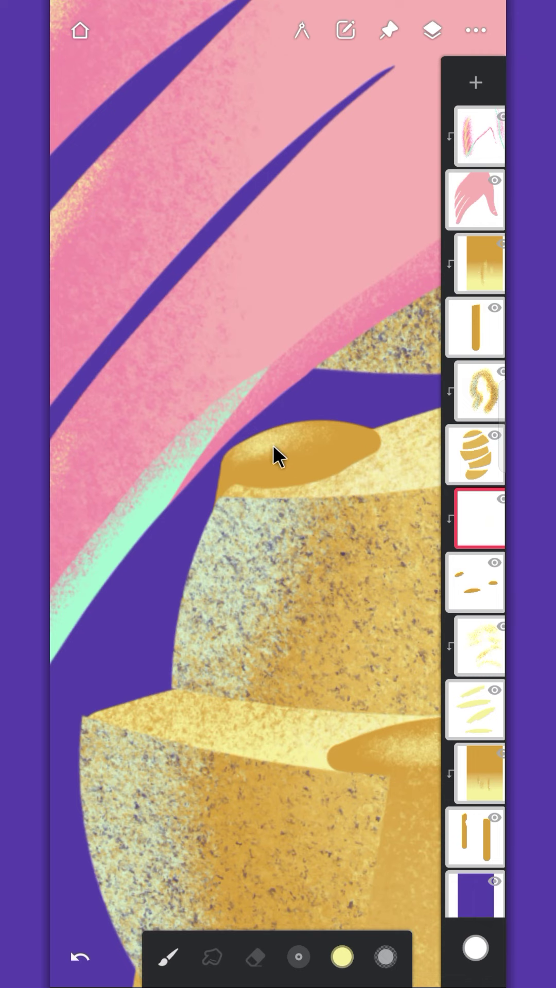
{"action": "scroll", "coordinate": [353, 415], "scroll_direction": "right", "scroll_amount": 10}
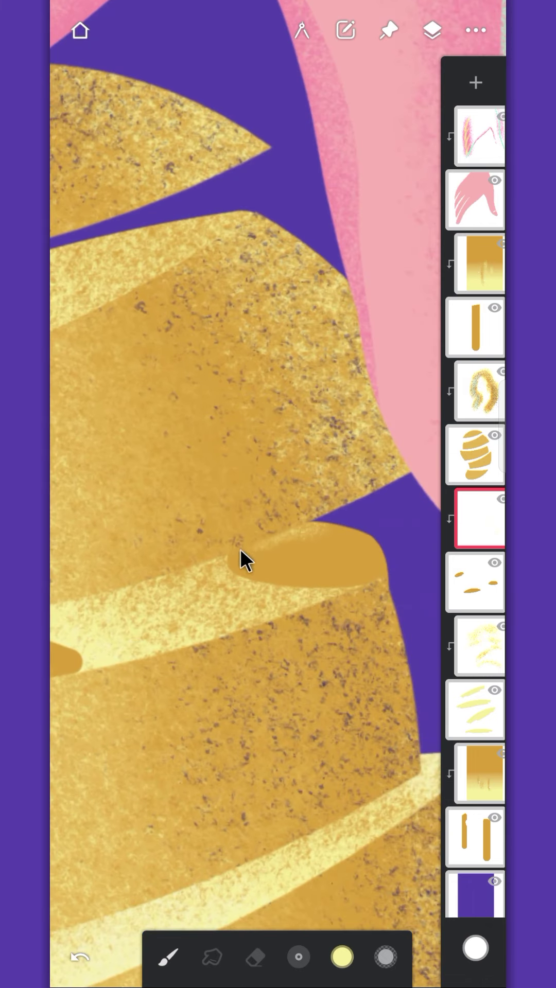
{"action": "mouse_move", "coordinate": [240, 548]}
{"action": "left_mouse_down"}
{"action": "mouse_move", "coordinate": [345, 536]}
{"action": "mouse_move", "coordinate": [305, 535]}
{"action": "mouse_move", "coordinate": [326, 521]}
{"action": "left_mouse_up"}
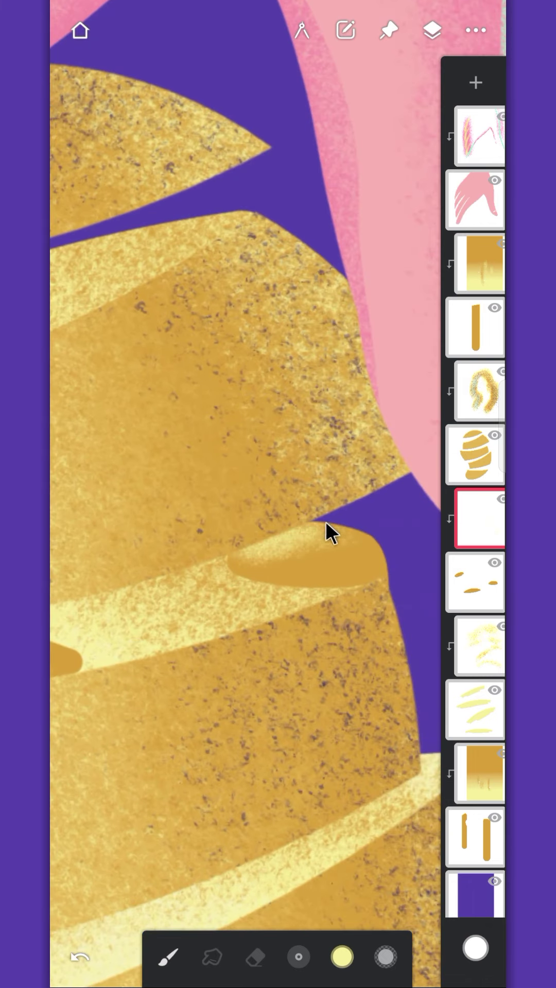
{"action": "scroll", "coordinate": [245, 494], "scroll_direction": "down", "scroll_amount": 5}
Speckle both sides of the front drip with dark purple #362A6D grain on its gradient layer
{"action": "left_click", "coordinate": [341, 957]}
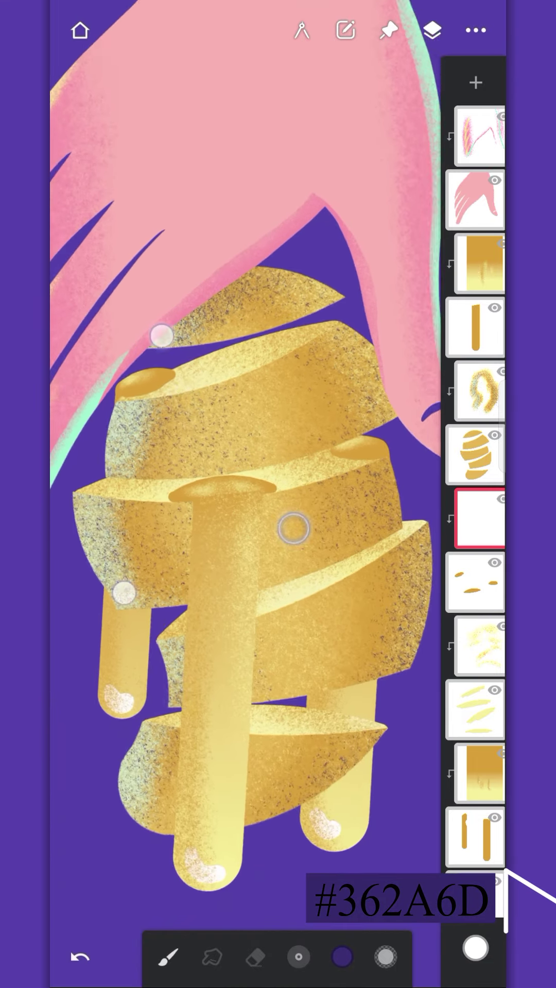
{"action": "scroll", "coordinate": [245, 494], "scroll_direction": "up", "scroll_amount": 2}
{"action": "left_click", "coordinate": [479, 264]}
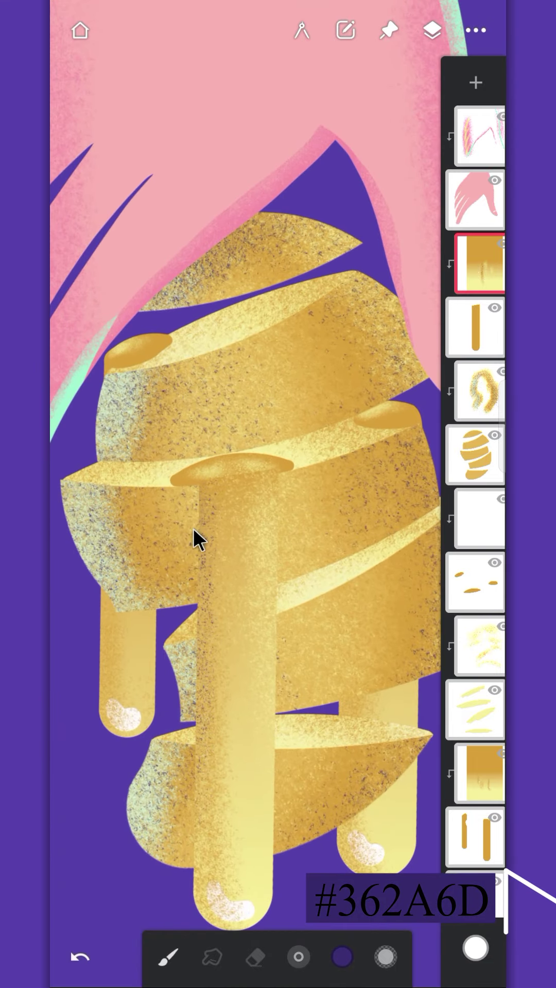
{"action": "left_click_drag", "start_coordinate": [288, 955], "coordinate": [353, 979]}
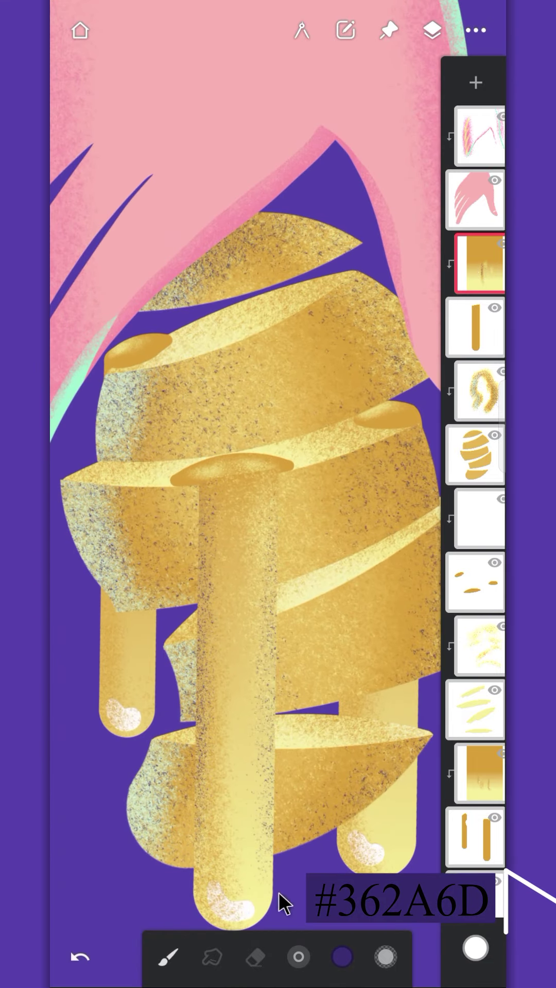
{"action": "scroll", "coordinate": [310, 675], "scroll_direction": "down", "scroll_amount": 3}
{"action": "left_click_drag", "start_coordinate": [293, 960], "coordinate": [375, 953]}
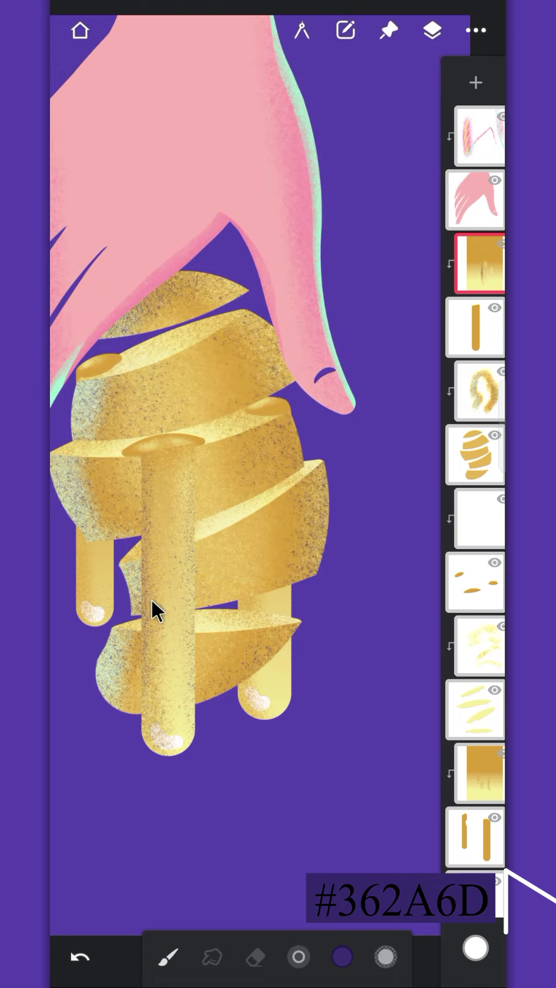
Speckle the edges of the two back drips with #362A6D grain on their clipped gradient layer
{"action": "scroll", "coordinate": [152, 597], "scroll_direction": "down", "scroll_amount": 1}
{"action": "left_click", "coordinate": [473, 836]}
{"action": "left_click", "coordinate": [471, 772]}
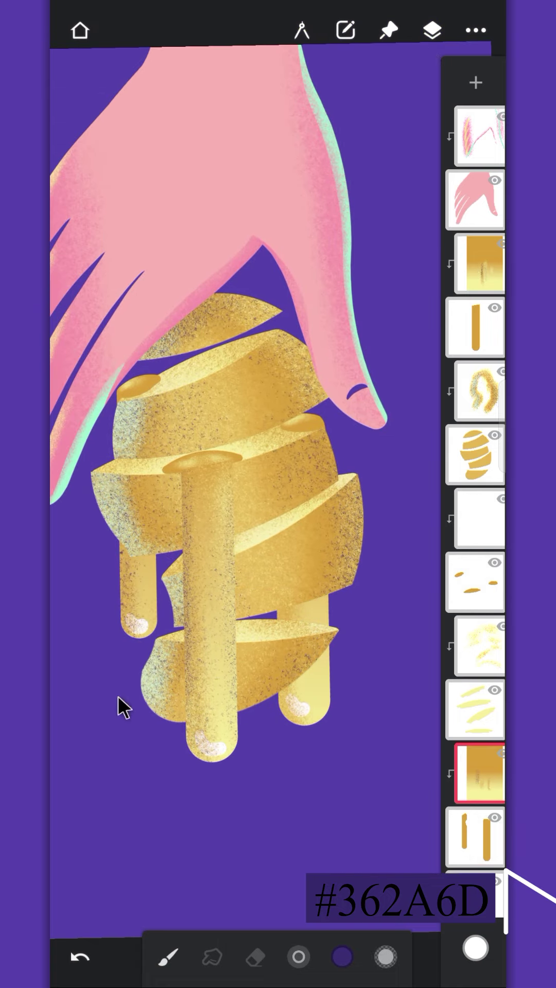
{"action": "mouse_move", "coordinate": [337, 641]}
{"action": "left_mouse_down"}
{"action": "mouse_move", "coordinate": [363, 684]}
{"action": "mouse_move", "coordinate": [344, 768]}
{"action": "left_mouse_up"}
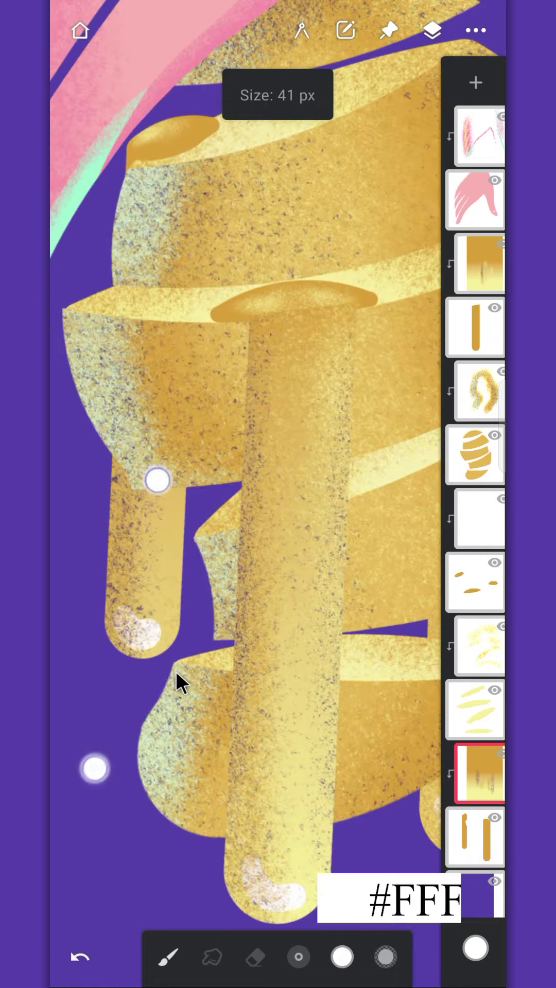
Soften the highlights on the tips of the two back drips with #FFFFFF grain
{"action": "mouse_move", "coordinate": [148, 646]}
{"action": "left_mouse_down"}
{"action": "mouse_move", "coordinate": [129, 625]}
{"action": "mouse_move", "coordinate": [106, 567]}
{"action": "mouse_move", "coordinate": [134, 631]}
{"action": "mouse_move", "coordinate": [174, 636]}
{"action": "mouse_move", "coordinate": [153, 647]}
{"action": "mouse_move", "coordinate": [143, 614]}
{"action": "mouse_move", "coordinate": [119, 596]}
{"action": "mouse_move", "coordinate": [115, 523]}
{"action": "mouse_move", "coordinate": [132, 639]}
{"action": "mouse_move", "coordinate": [111, 533]}
{"action": "left_mouse_up"}
{"action": "left_click_drag", "start_coordinate": [261, 502], "coordinate": [164, 386]}
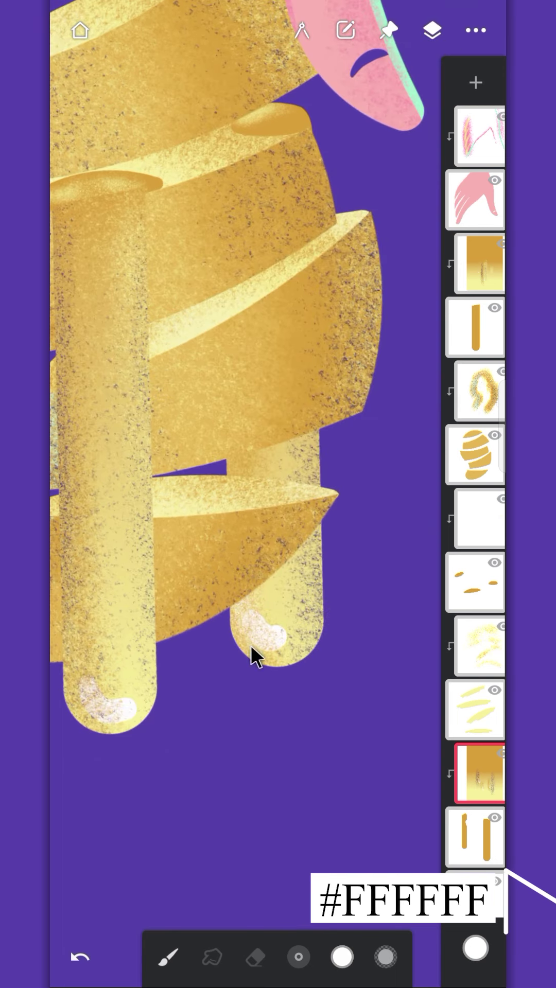
{"action": "scroll", "coordinate": [224, 625], "scroll_direction": "up", "scroll_amount": 3}
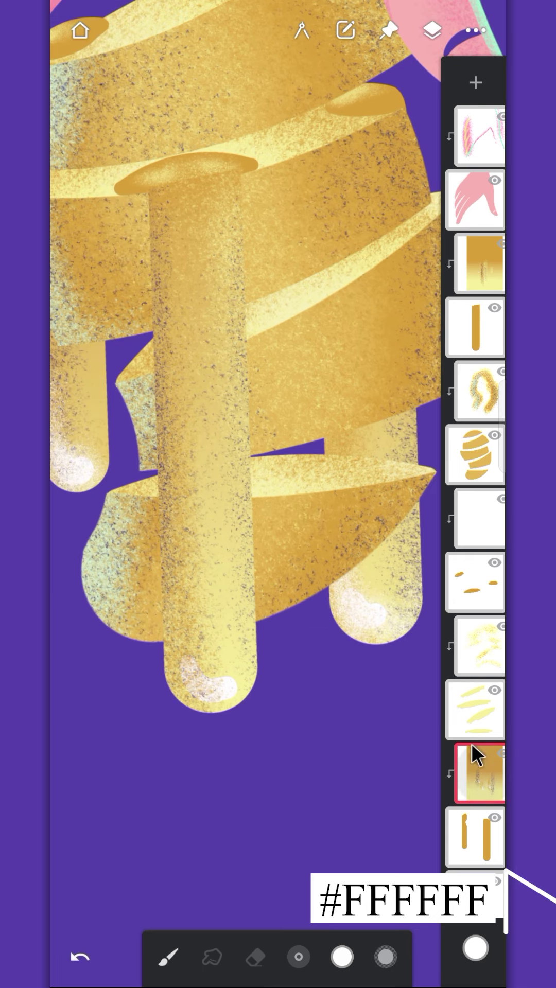
Brush #FFFFFF grain over the lower left side and tip of the front drip on its gradient layer
{"action": "left_click", "coordinate": [478, 264]}
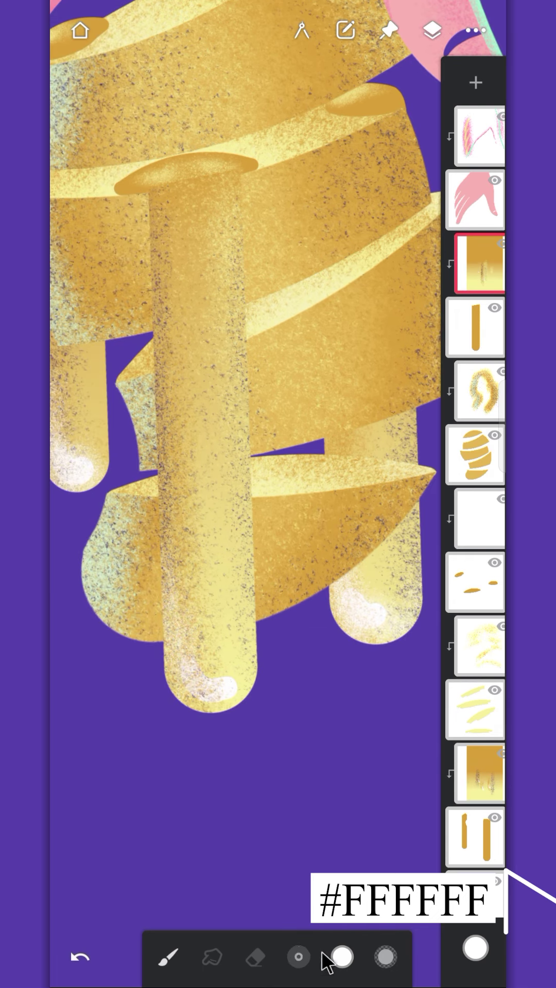
{"action": "left_click_drag", "start_coordinate": [299, 956], "coordinate": [299, 944]}
{"action": "mouse_move", "coordinate": [179, 603]}
{"action": "left_mouse_down"}
{"action": "mouse_move", "coordinate": [190, 685]}
{"action": "mouse_move", "coordinate": [230, 679]}
{"action": "mouse_move", "coordinate": [229, 695]}
{"action": "mouse_move", "coordinate": [194, 700]}
{"action": "mouse_move", "coordinate": [188, 709]}
{"action": "mouse_move", "coordinate": [167, 545]}
{"action": "mouse_move", "coordinate": [181, 609]}
{"action": "mouse_move", "coordinate": [200, 631]}
{"action": "left_mouse_up"}
{"action": "scroll", "coordinate": [208, 742], "scroll_direction": "down", "scroll_amount": 3}
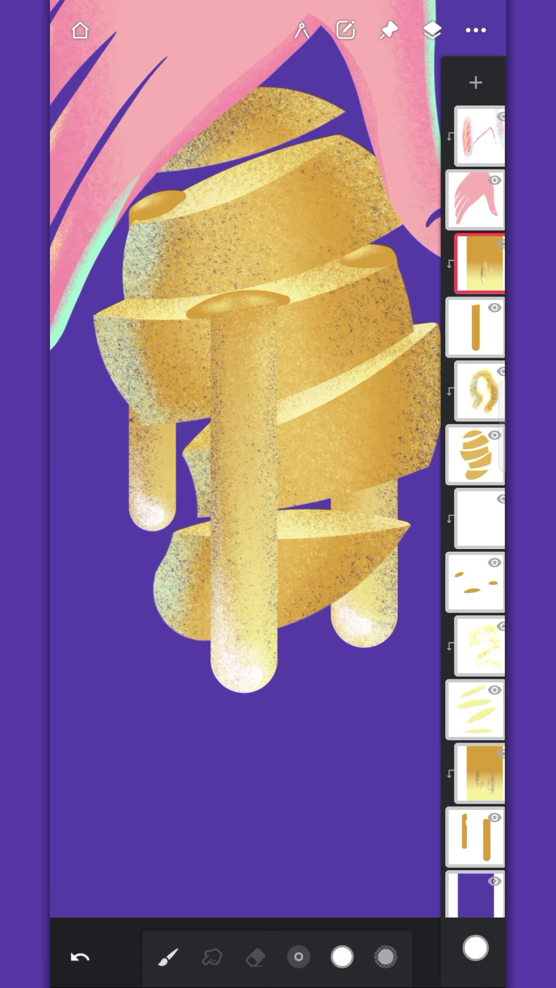
Brush #FFFFFF grain highlights onto the drip tops on their clipped layer
{"action": "left_click", "coordinate": [474, 573]}
{"action": "left_click", "coordinate": [474, 519]}
{"action": "left_click_drag", "start_coordinate": [299, 956], "coordinate": [240, 941]}
{"action": "scroll", "coordinate": [130, 239], "scroll_direction": "up", "scroll_amount": 4}
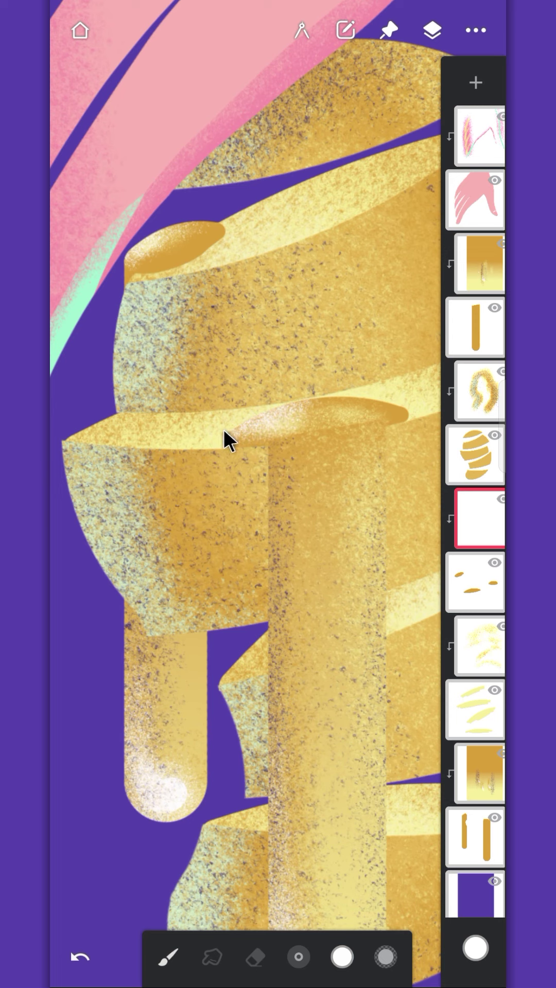
{"action": "scroll", "coordinate": [382, 394], "scroll_direction": "down", "scroll_amount": 2}
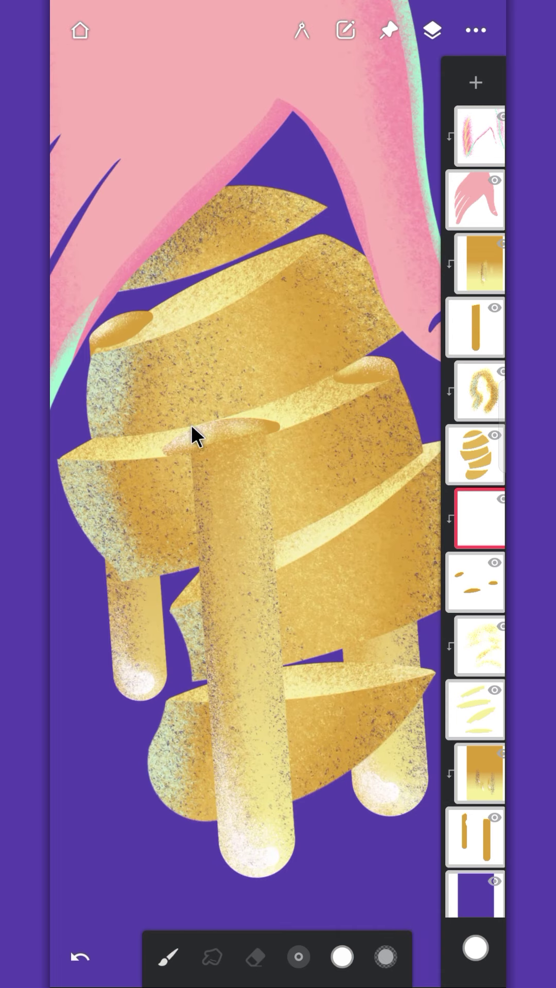
{"action": "scroll", "coordinate": [191, 427], "scroll_direction": "down", "scroll_amount": 4}
{"action": "scroll", "coordinate": [471, 734], "scroll_direction": "down", "scroll_amount": 1}
Add a layer above the purple background and clip it to the background
{"action": "left_click", "coordinate": [472, 893]}
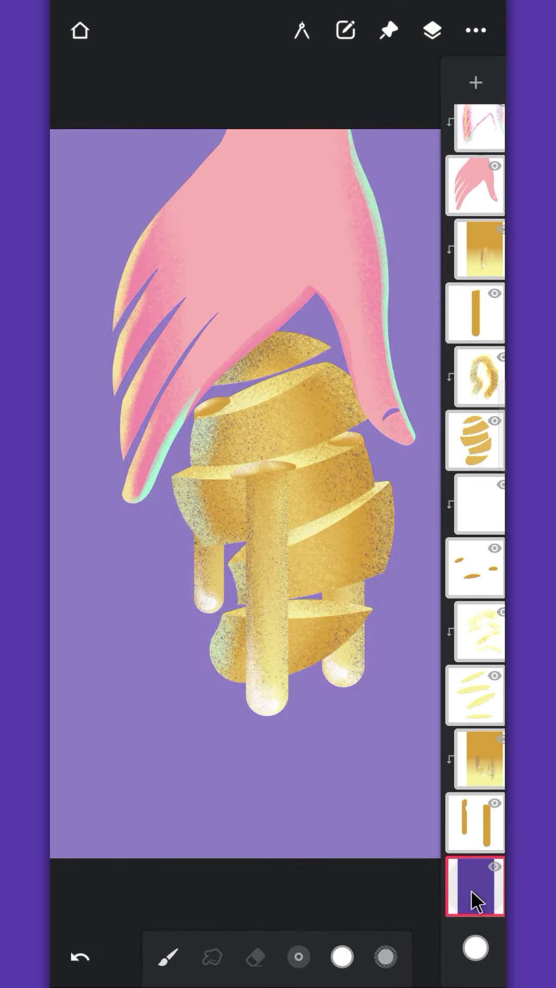
{"action": "left_click", "coordinate": [476, 83]}
{"action": "scroll", "coordinate": [463, 688], "scroll_direction": "down", "scroll_amount": 1}
{"action": "left_click", "coordinate": [474, 823]}
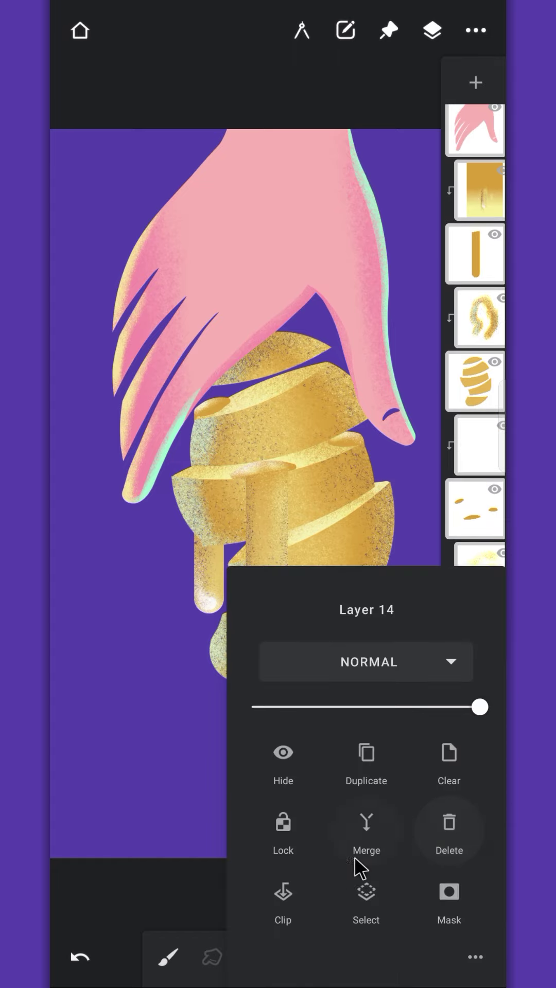
{"action": "left_click", "coordinate": [283, 900]}
Merge the clipped detail layers of the hand, the front drip and the golden slices into their base layers
{"action": "scroll", "coordinate": [475, 381], "scroll_direction": "up", "scroll_amount": 1}
{"action": "left_click", "coordinate": [478, 137]}
{"action": "left_click", "coordinate": [479, 137]}
{"action": "left_click", "coordinate": [365, 268]}
{"action": "left_click", "coordinate": [479, 200]}
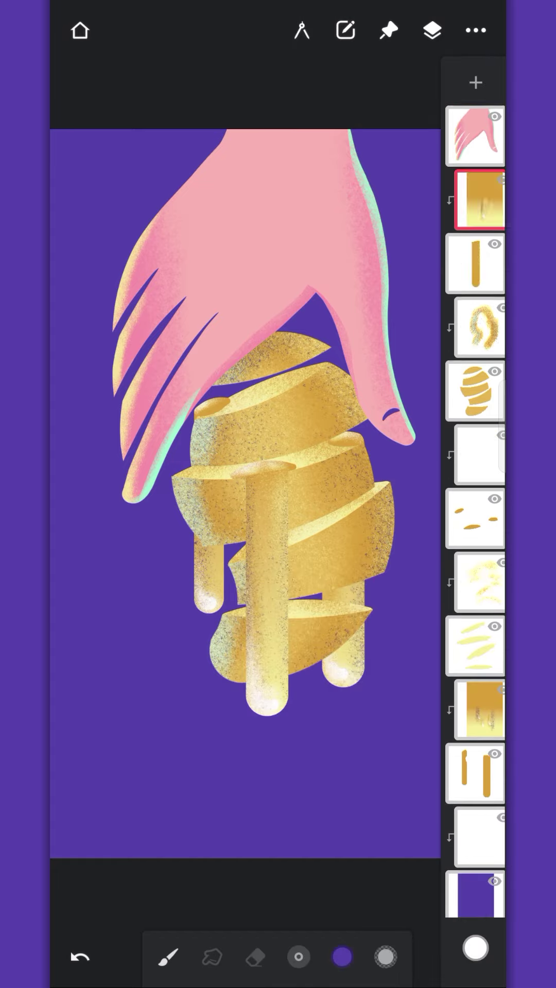
{"action": "left_click", "coordinate": [479, 200]}
{"action": "left_click", "coordinate": [366, 268]}
{"action": "left_click", "coordinate": [479, 264]}
{"action": "left_click", "coordinate": [478, 264]}
{"action": "left_click", "coordinate": [366, 318]}
Merge the clipped detail layers of the drip tops, the pale yellow faces and the back drips into their base layers
{"action": "double_click", "coordinate": [479, 327]}
{"action": "left_click", "coordinate": [366, 382]}
{"action": "left_click", "coordinate": [478, 391]}
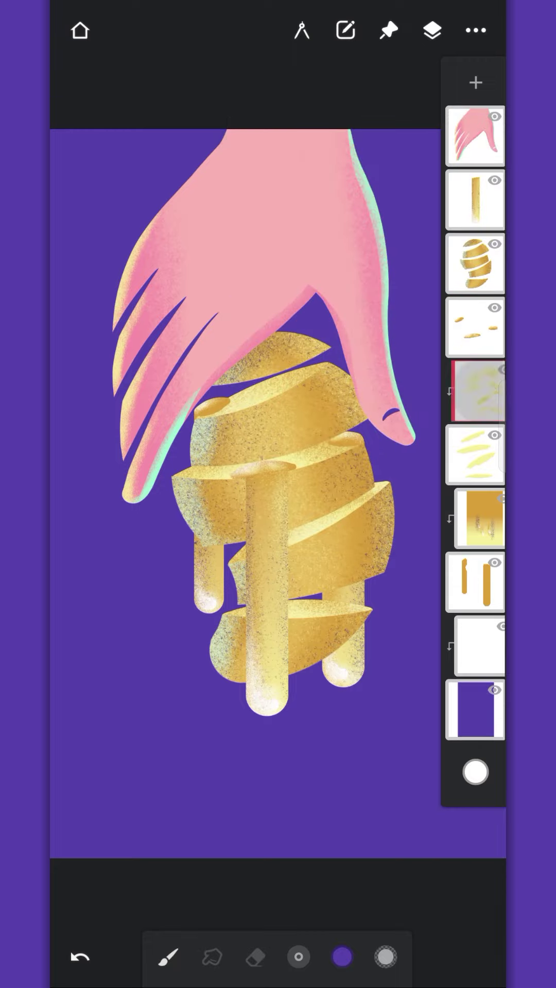
{"action": "left_click", "coordinate": [476, 393]}
{"action": "left_click", "coordinate": [366, 446]}
{"action": "left_click", "coordinate": [477, 456]}
{"action": "left_click", "coordinate": [477, 456]}
{"action": "left_click", "coordinate": [366, 510]}
Set the background's clipped layer to Screen blending and paint #5543AA grain around the golden slices
{"action": "left_click", "coordinate": [471, 530]}
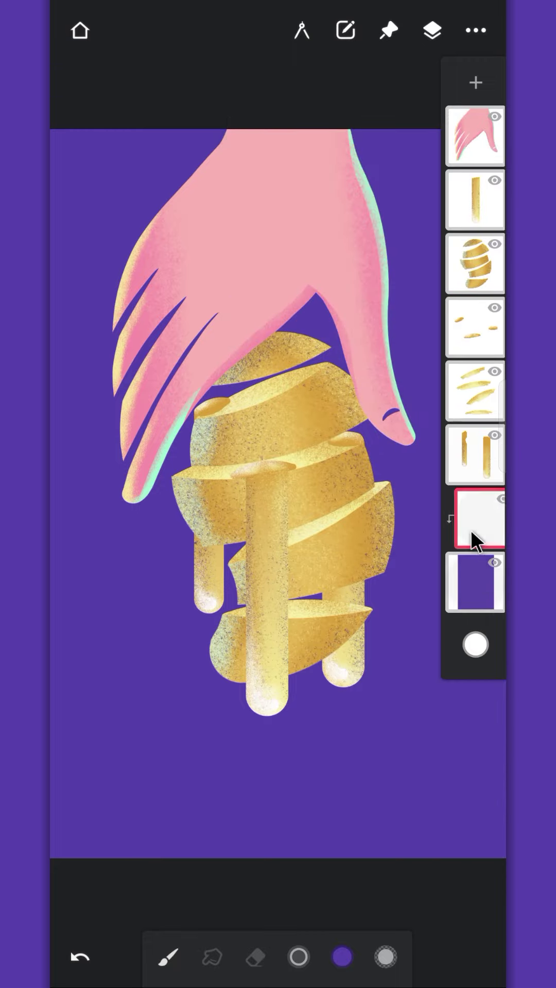
{"action": "left_click", "coordinate": [470, 529]}
{"action": "left_click", "coordinate": [418, 403]}
{"action": "left_click", "coordinate": [425, 404]}
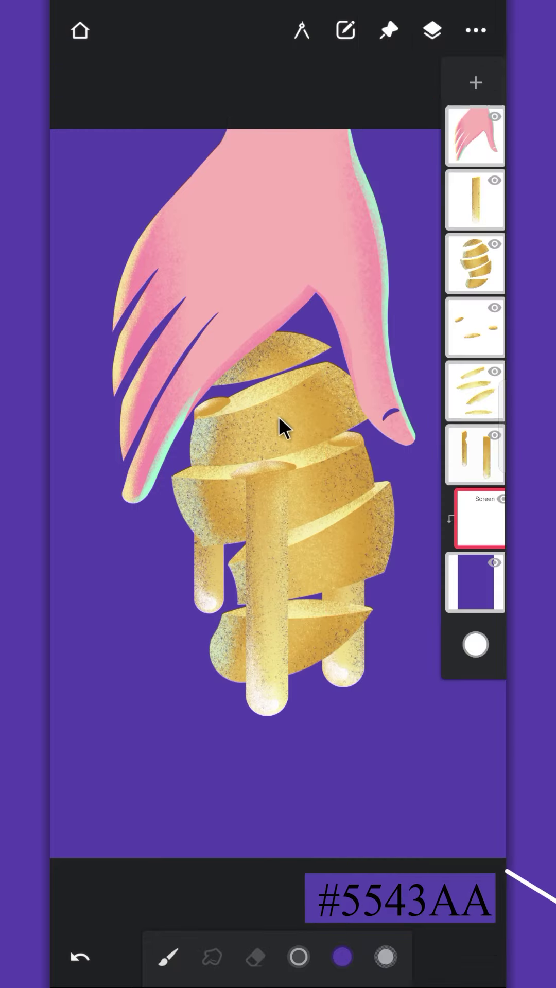
{"action": "mouse_move", "coordinate": [279, 416]}
{"action": "left_mouse_down"}
{"action": "mouse_move", "coordinate": [305, 449]}
{"action": "mouse_move", "coordinate": [230, 414]}
{"action": "mouse_move", "coordinate": [273, 496]}
{"action": "mouse_move", "coordinate": [267, 582]}
{"action": "left_mouse_up"}
Add another clipped layer above the Screen layer and paint a #362A6D grain shadow behind the golden slices
{"action": "left_click", "coordinate": [432, 30]}
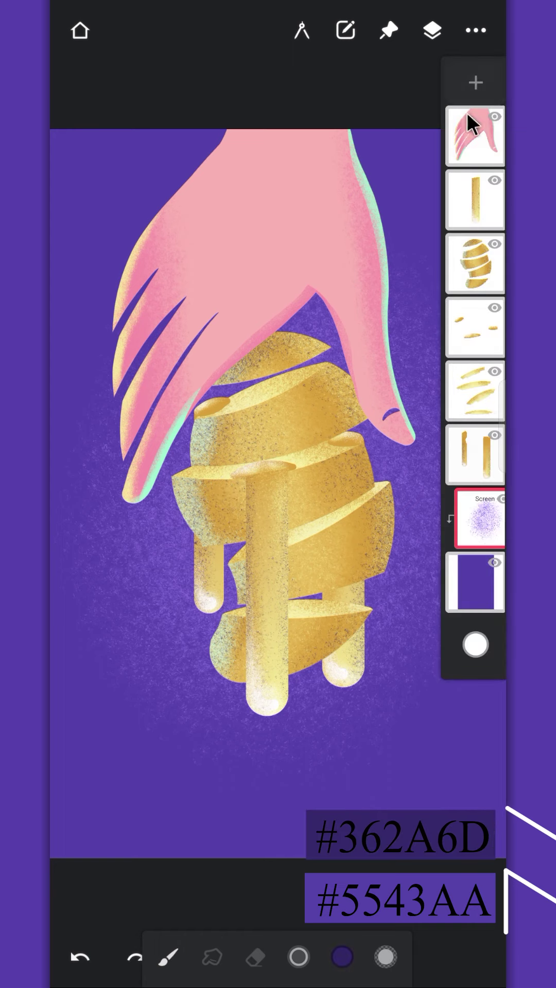
{"action": "left_click", "coordinate": [475, 82]}
{"action": "mouse_move", "coordinate": [209, 536]}
{"action": "left_mouse_down"}
{"action": "mouse_move", "coordinate": [248, 465]}
{"action": "mouse_move", "coordinate": [318, 539]}
{"action": "left_mouse_up"}
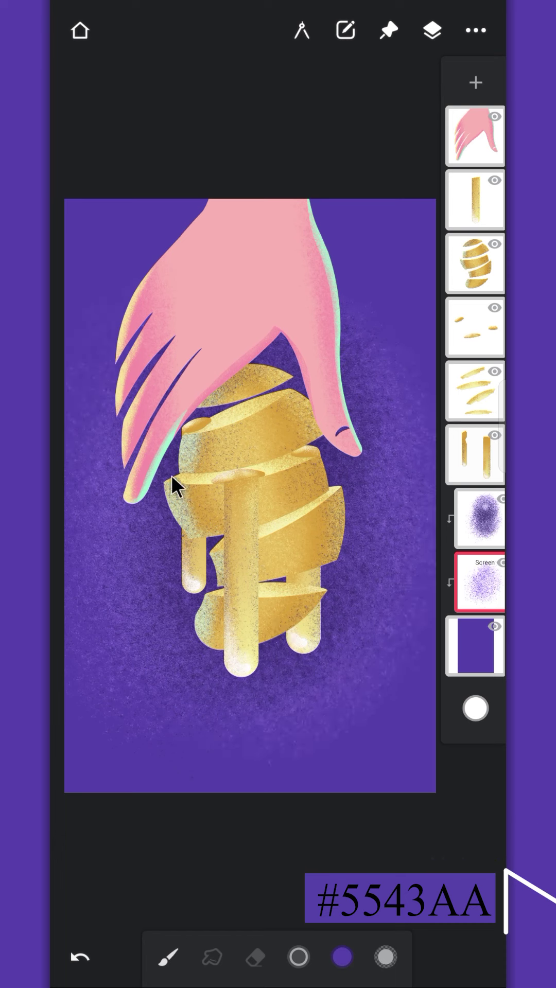
Paint more #5543AA grain on the background's Screen layer and lower the grain shadow layer's opacity to 74%
{"action": "mouse_move", "coordinate": [154, 412]}
{"action": "left_mouse_down"}
{"action": "mouse_move", "coordinate": [360, 617]}
{"action": "mouse_move", "coordinate": [355, 618]}
{"action": "left_mouse_up"}
{"action": "left_click", "coordinate": [478, 519]}
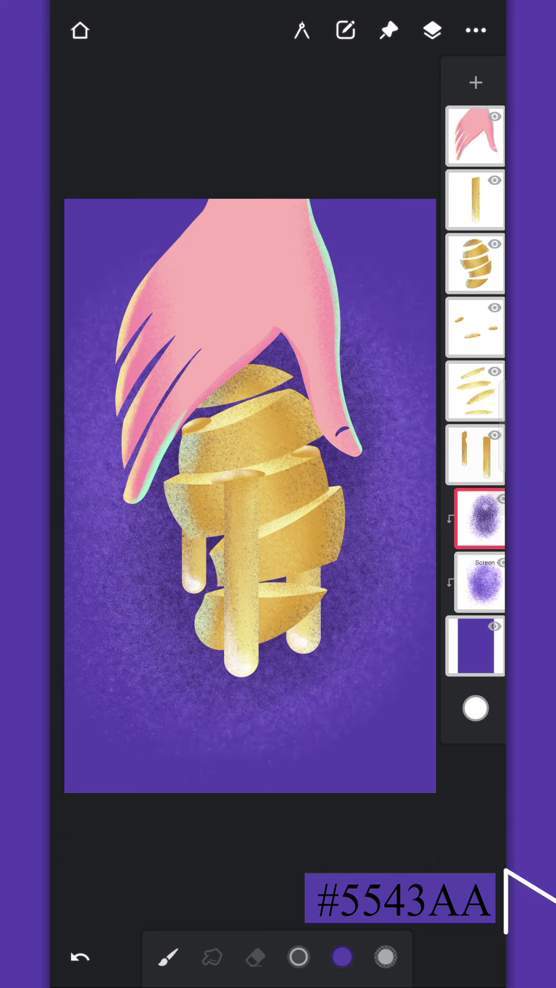
{"action": "left_click", "coordinate": [476, 518]}
{"action": "left_click_drag", "start_coordinate": [447, 446], "coordinate": [404, 453]}
Texture the hand with #F38CA7 grain on a new clipped layer and merge it into the hand layer
{"action": "left_click", "coordinate": [461, 98]}
{"action": "left_click", "coordinate": [470, 91]}
{"action": "left_click", "coordinate": [478, 136]}
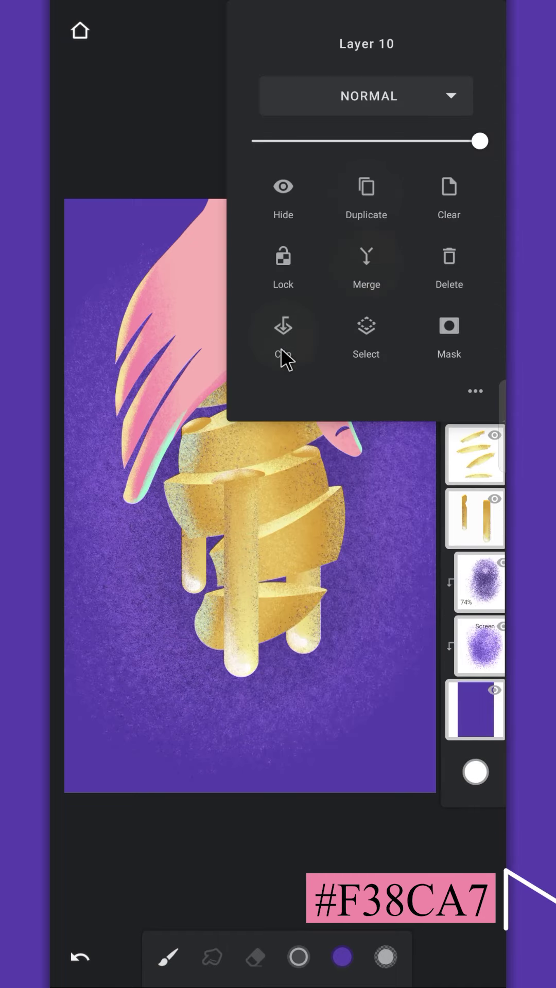
{"action": "left_click", "coordinate": [282, 330]}
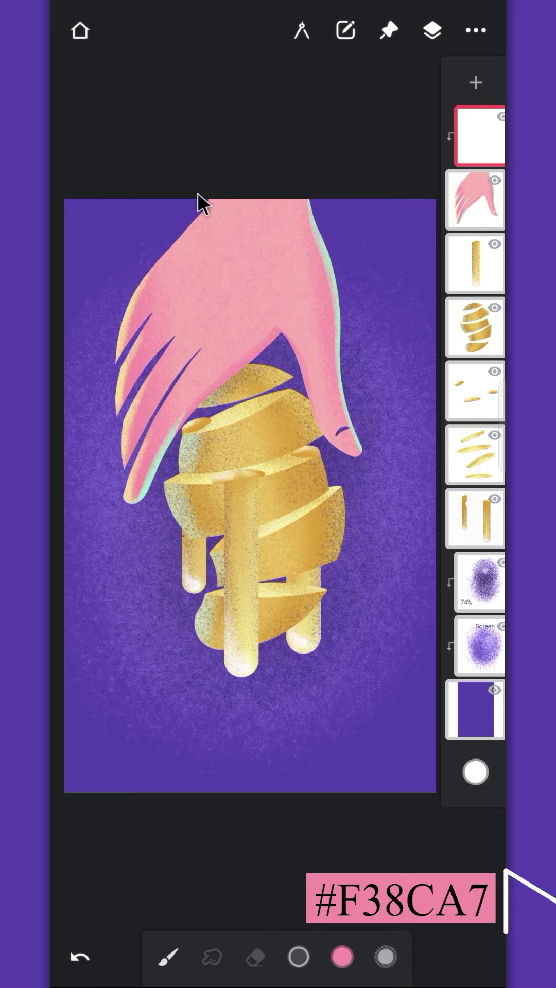
{"action": "scroll", "coordinate": [197, 192], "scroll_direction": "up", "scroll_amount": 2}
{"action": "key", "text": "ctrl+z"}
Add a layer directly beneath the hand and draw a pointed #DAF4D6 leaf with the Solid Fill brush behind the thumb
{"action": "left_click", "coordinate": [489, 199]}
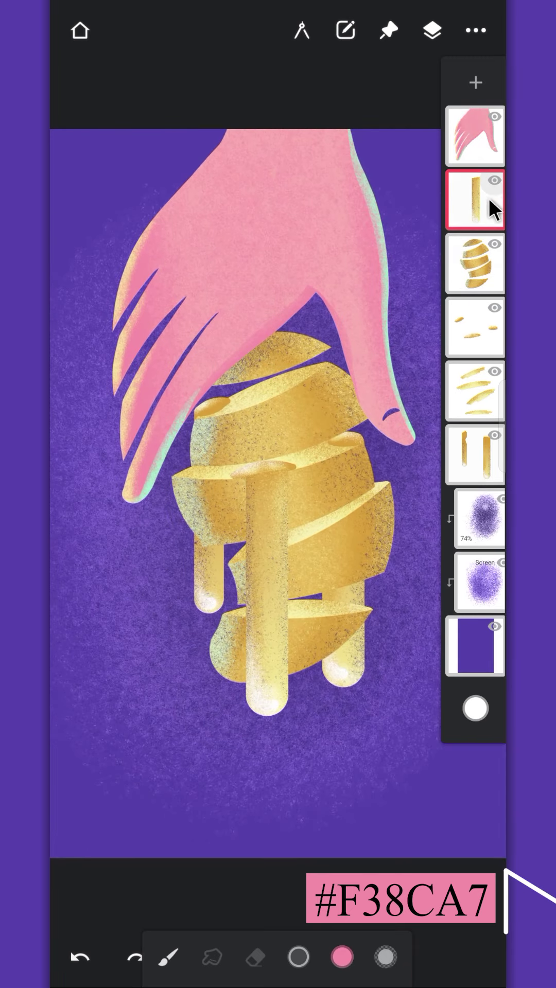
{"action": "left_click", "coordinate": [476, 82]}
{"action": "scroll", "coordinate": [304, 355], "scroll_direction": "up", "scroll_amount": 5}
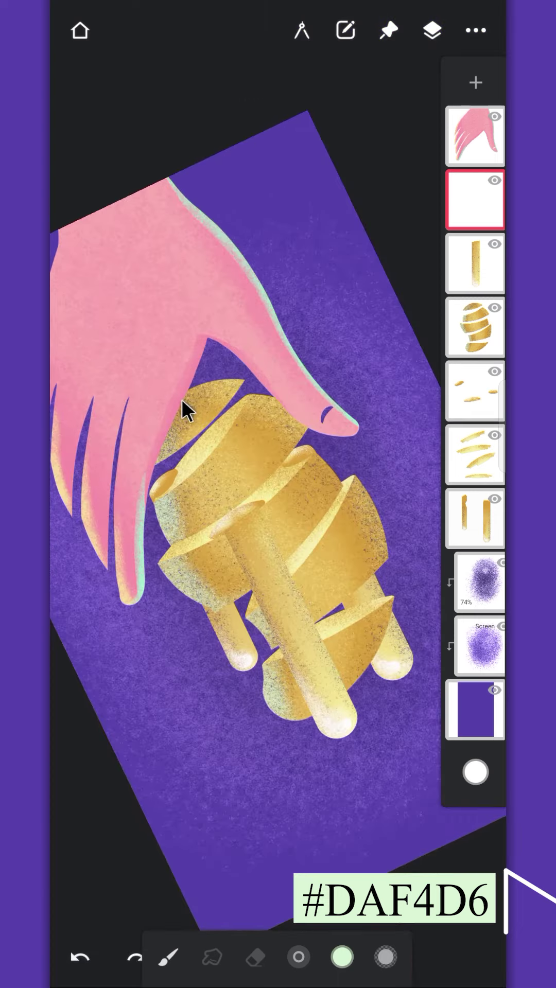
{"action": "mouse_move", "coordinate": [172, 412]}
{"action": "left_mouse_down"}
{"action": "mouse_move", "coordinate": [273, 296]}
{"action": "mouse_move", "coordinate": [155, 406]}
{"action": "mouse_move", "coordinate": [158, 413]}
{"action": "left_mouse_up"}
Clip a new layer to the leaf and paint #A6F4D2 shading with a #2A6B5B vein and grain
{"action": "left_click", "coordinate": [474, 202]}
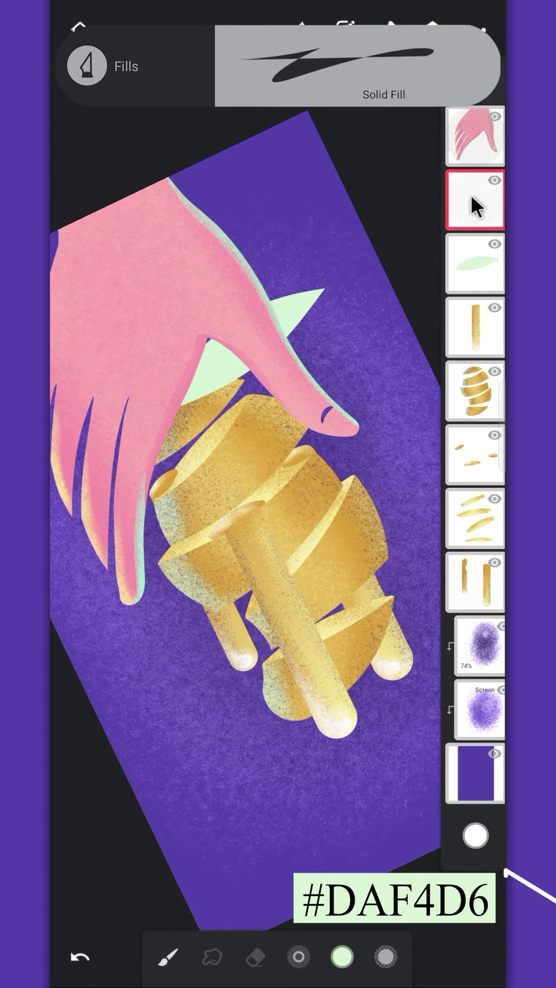
{"action": "left_click", "coordinate": [283, 340]}
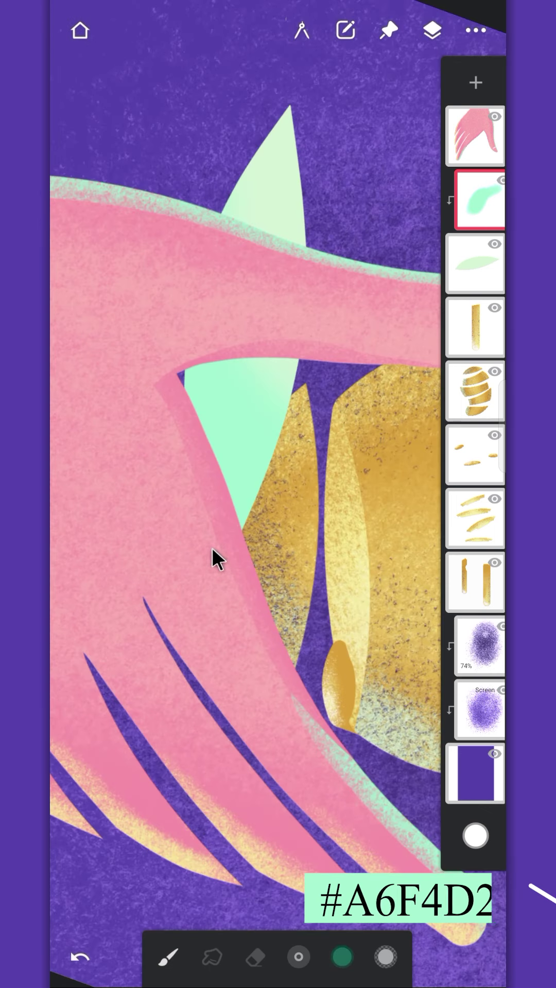
{"action": "left_click_drag", "start_coordinate": [239, 352], "coordinate": [217, 492]}
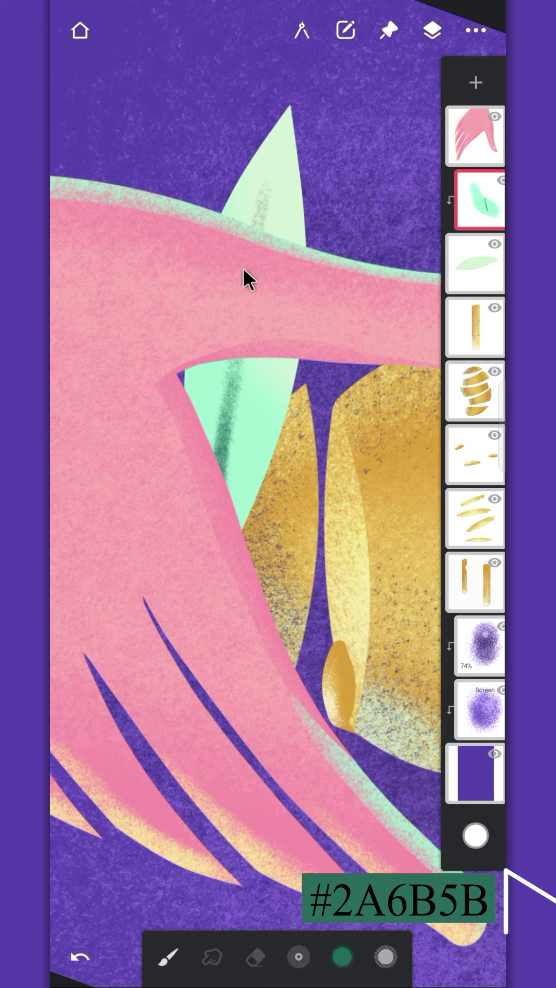
{"action": "left_click_drag", "start_coordinate": [299, 957], "coordinate": [390, 946]}
{"action": "mouse_move", "coordinate": [183, 567]}
{"action": "left_mouse_down"}
{"action": "mouse_move", "coordinate": [219, 580]}
{"action": "mouse_move", "coordinate": [236, 517]}
{"action": "mouse_move", "coordinate": [188, 426]}
{"action": "mouse_move", "coordinate": [207, 412]}
{"action": "mouse_move", "coordinate": [235, 546]}
{"action": "mouse_move", "coordinate": [285, 463]}
{"action": "mouse_move", "coordinate": [286, 515]}
{"action": "mouse_move", "coordinate": [166, 460]}
{"action": "mouse_move", "coordinate": [239, 531]}
{"action": "mouse_move", "coordinate": [319, 421]}
{"action": "left_mouse_up"}
{"action": "mouse_move", "coordinate": [177, 341]}
{"action": "left_mouse_down"}
{"action": "mouse_move", "coordinate": [188, 550]}
{"action": "mouse_move", "coordinate": [199, 448]}
{"action": "mouse_move", "coordinate": [239, 536]}
{"action": "left_mouse_up"}
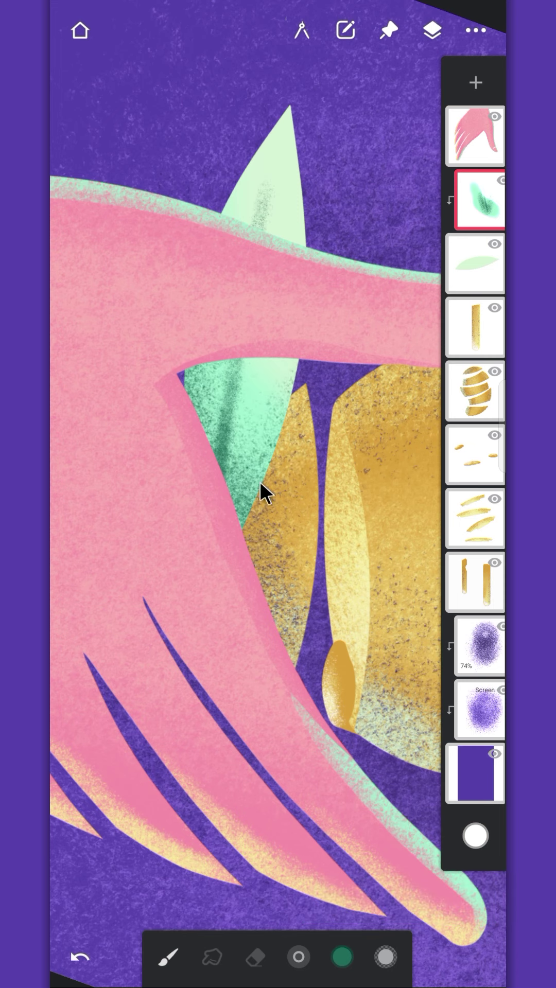
Merge the clipped shading layer into the leaf's base layer
{"action": "scroll", "coordinate": [175, 453], "scroll_direction": "down", "scroll_amount": 5}
{"action": "scroll", "coordinate": [199, 393], "scroll_direction": "up", "scroll_amount": 4}
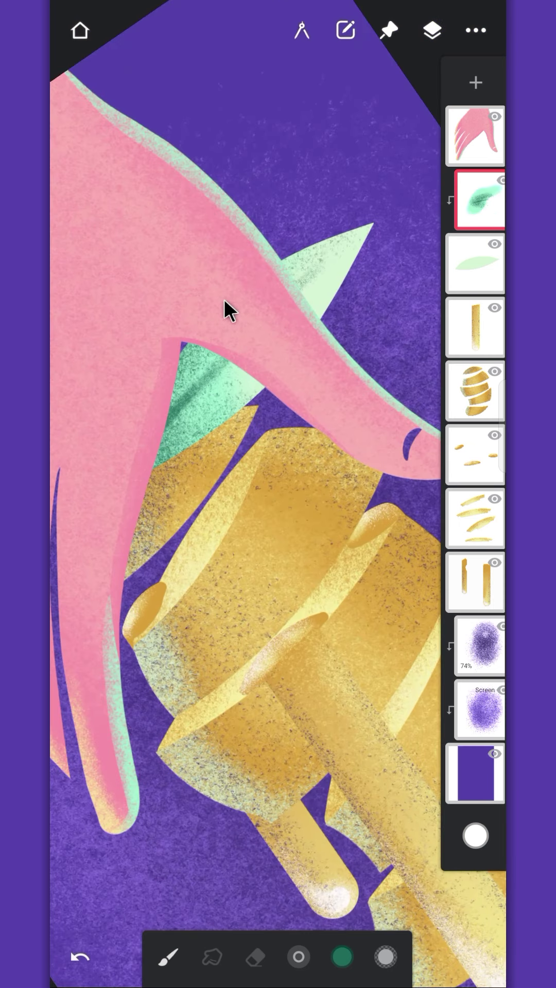
{"action": "scroll", "coordinate": [273, 386], "scroll_direction": "down", "scroll_amount": 4}
{"action": "left_click", "coordinate": [470, 216]}
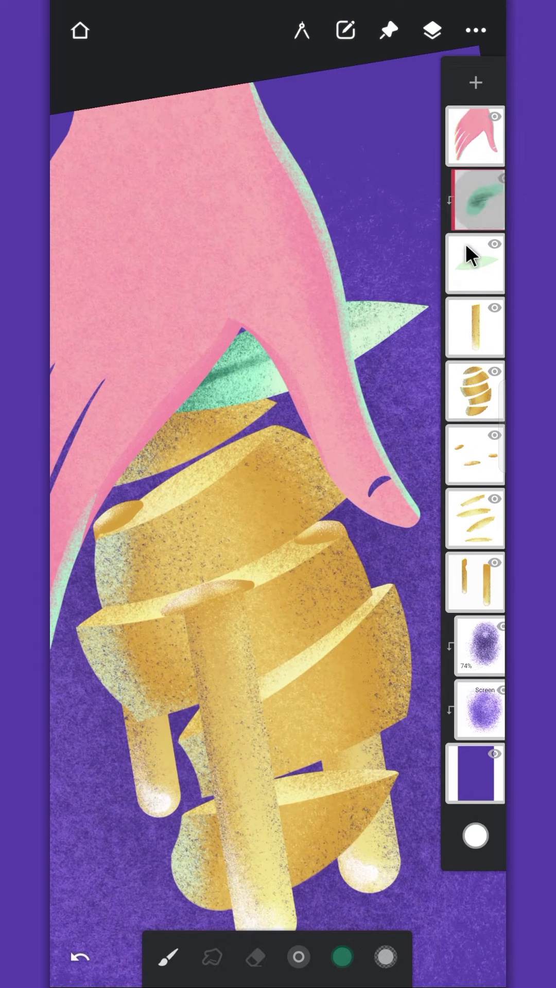
{"action": "left_click", "coordinate": [366, 264]}
Select the leaf with the Lasso and warp it so its tip curves downward beside the thumb
{"action": "left_click", "coordinate": [350, 36]}
{"action": "left_click", "coordinate": [469, 82]}
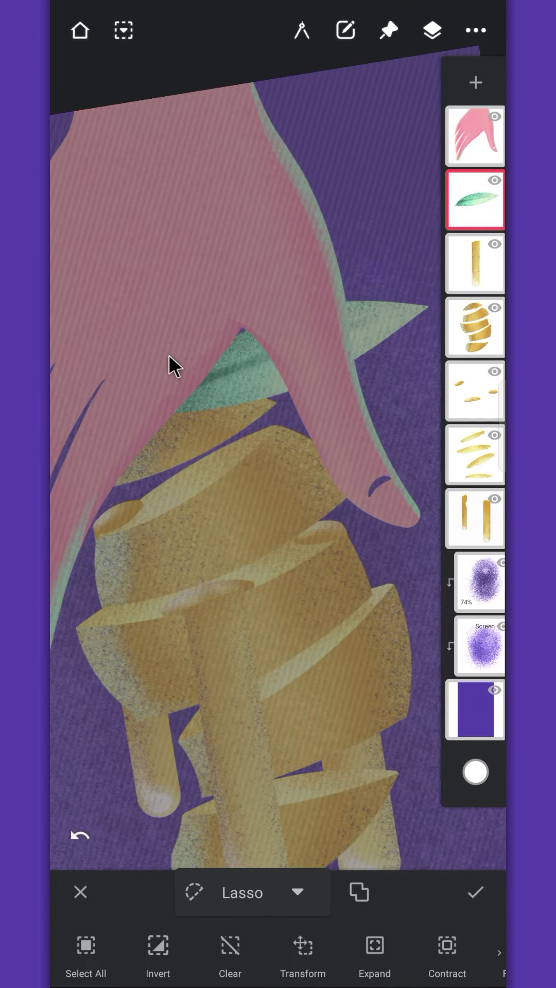
{"action": "mouse_move", "coordinate": [100, 413]}
{"action": "left_mouse_down"}
{"action": "mouse_move", "coordinate": [360, 441]}
{"action": "mouse_move", "coordinate": [93, 412]}
{"action": "left_mouse_up"}
{"action": "scroll", "coordinate": [341, 952], "scroll_direction": "right", "scroll_amount": 5}
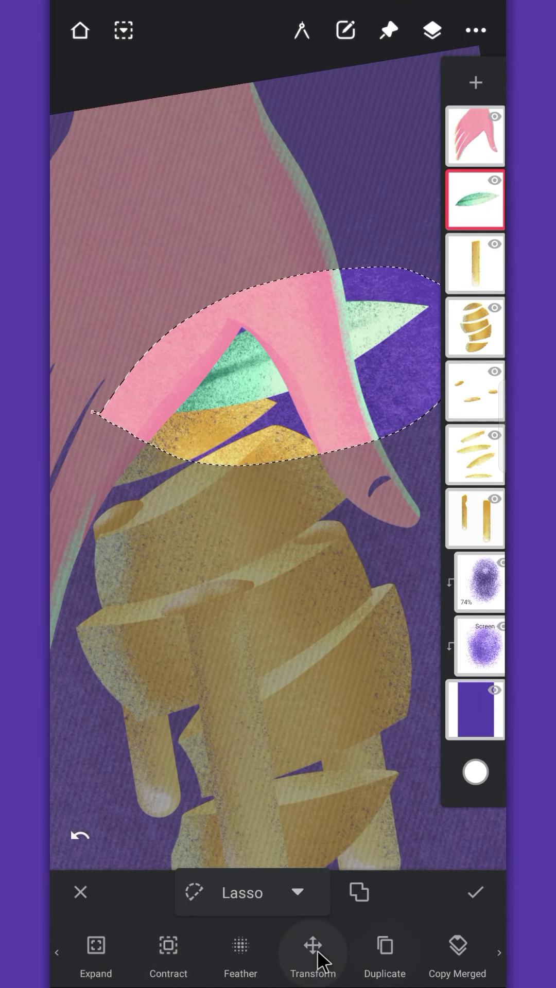
{"action": "left_click", "coordinate": [317, 949]}
{"action": "left_click", "coordinate": [270, 946]}
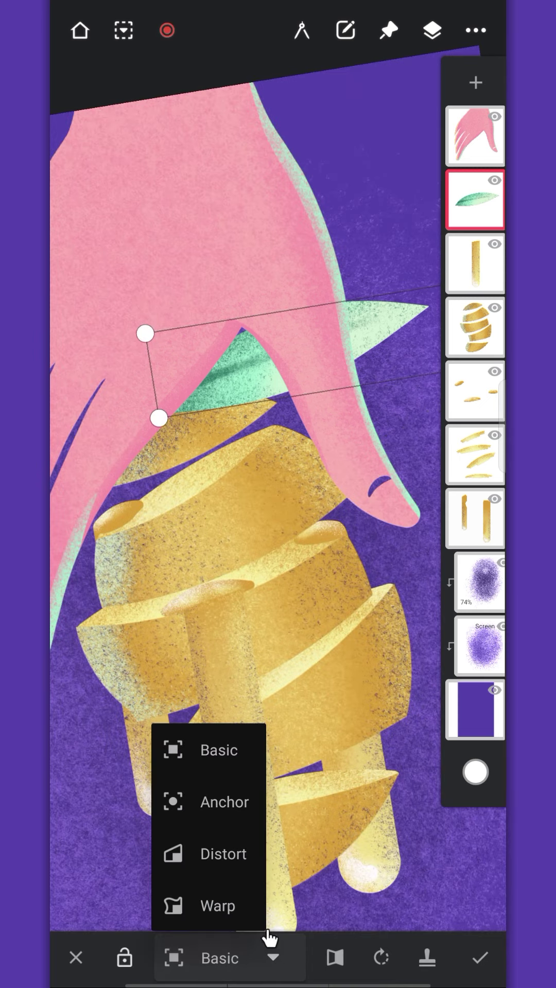
{"action": "left_click", "coordinate": [239, 883]}
{"action": "left_click_drag", "start_coordinate": [364, 441], "coordinate": [341, 466]}
{"action": "left_click_drag", "start_coordinate": [358, 343], "coordinate": [363, 381]}
{"action": "left_click_drag", "start_coordinate": [295, 378], "coordinate": [272, 402]}
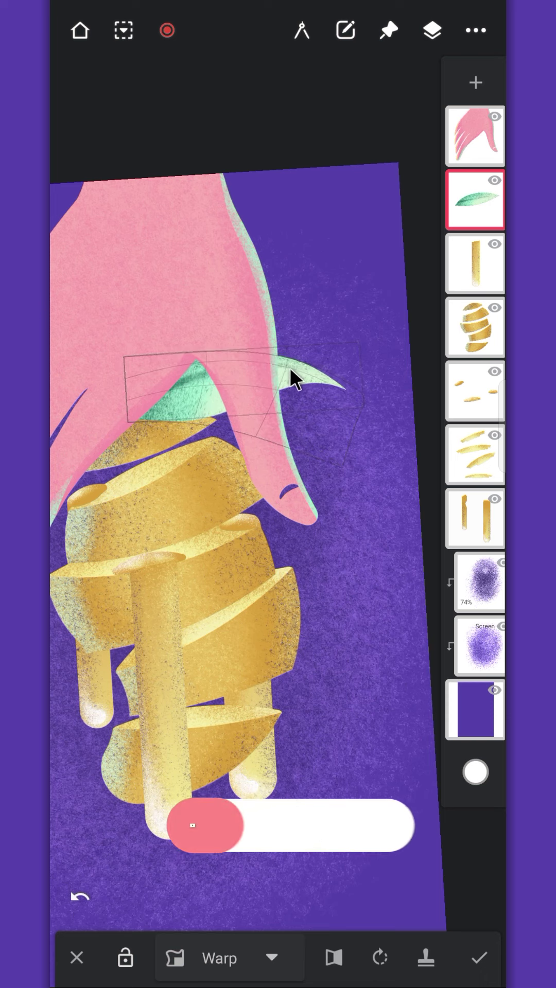
{"action": "left_click", "coordinate": [477, 956]}
Clip a new layer to the golden slices and paint a #000000 grain shadow on the top slice below the leaf
{"action": "left_click", "coordinate": [471, 339]}
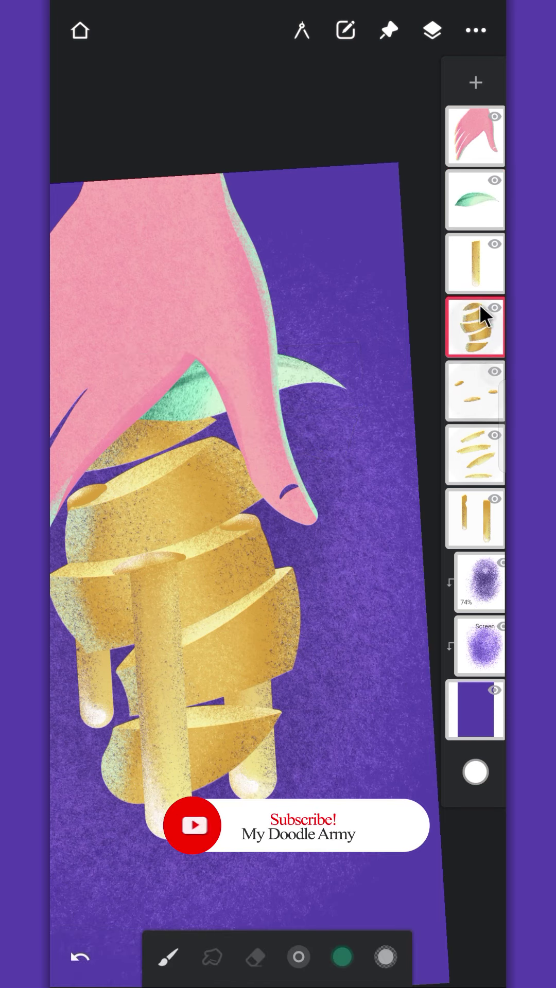
{"action": "left_click", "coordinate": [476, 82]}
{"action": "left_click", "coordinate": [461, 343]}
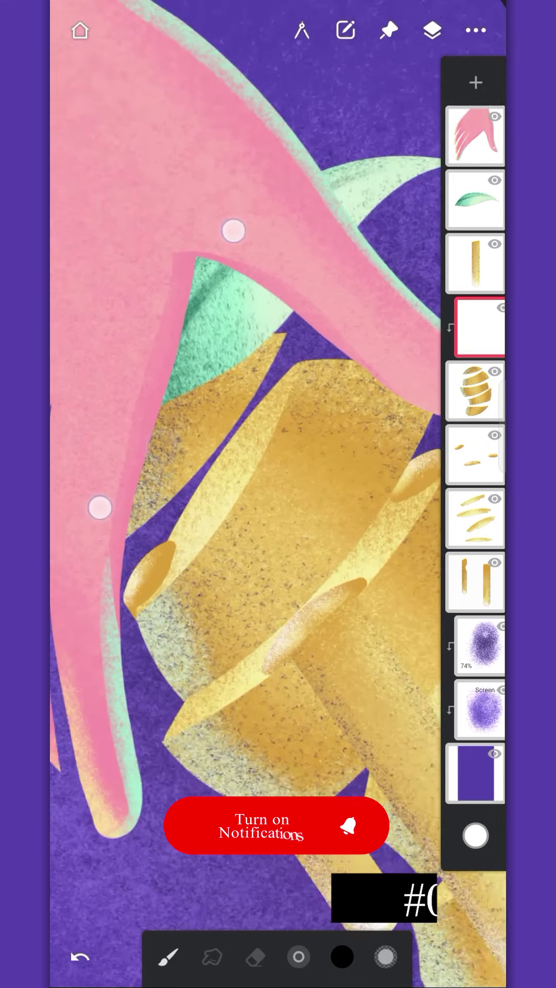
{"action": "left_click_drag", "start_coordinate": [273, 337], "coordinate": [168, 404]}
{"action": "left_click_drag", "start_coordinate": [298, 957], "coordinate": [208, 939]}
{"action": "left_click_drag", "start_coordinate": [188, 392], "coordinate": [276, 330]}
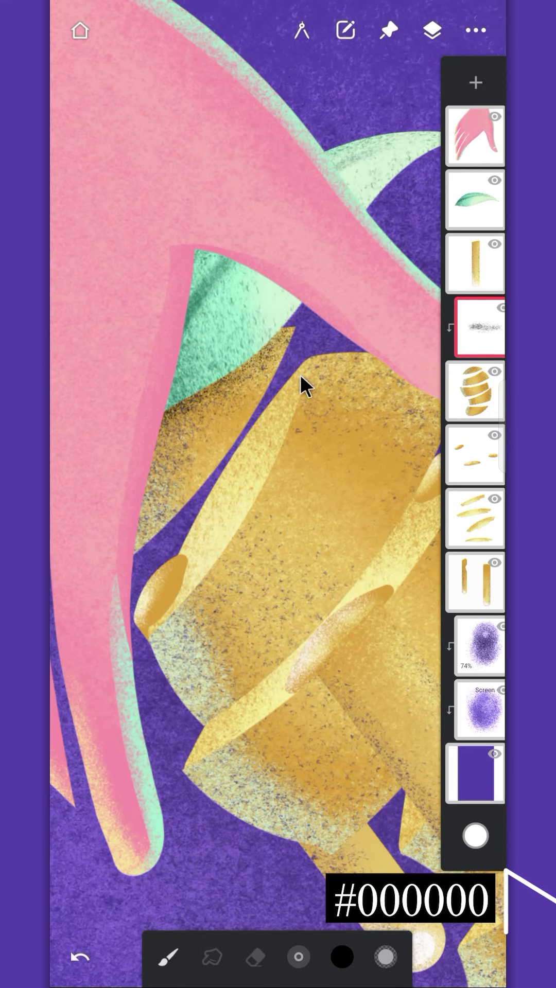
Resize the brush and paint #000000 grain shadow on the second golden slice beside the thumb
{"action": "scroll", "coordinate": [230, 348], "scroll_direction": "down", "scroll_amount": 5}
{"action": "scroll", "coordinate": [275, 335], "scroll_direction": "up", "scroll_amount": 5}
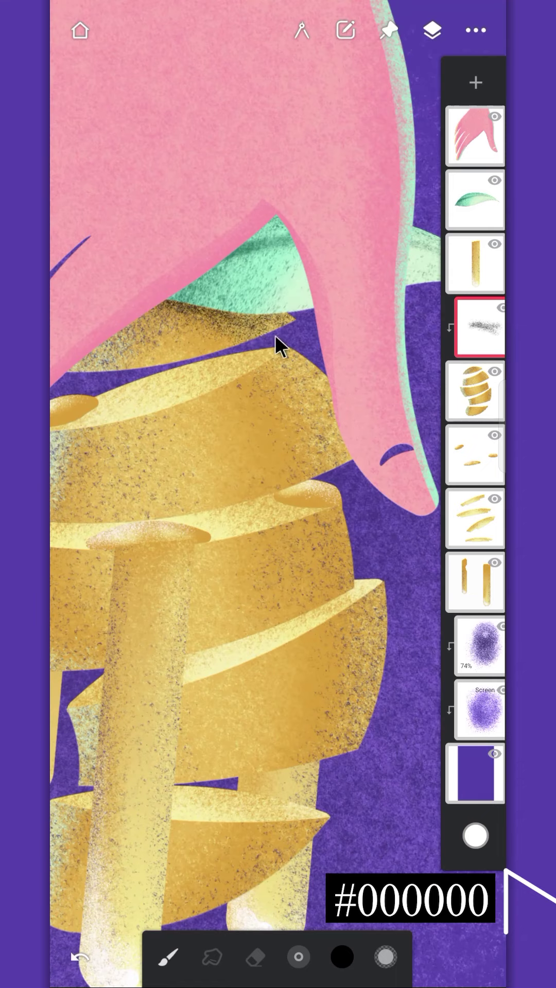
{"action": "left_click_drag", "start_coordinate": [294, 949], "coordinate": [319, 946]}
{"action": "mouse_move", "coordinate": [260, 354]}
{"action": "left_mouse_down"}
{"action": "mouse_move", "coordinate": [300, 353]}
{"action": "mouse_move", "coordinate": [257, 356]}
{"action": "mouse_move", "coordinate": [282, 370]}
{"action": "mouse_move", "coordinate": [386, 387]}
{"action": "left_mouse_up"}
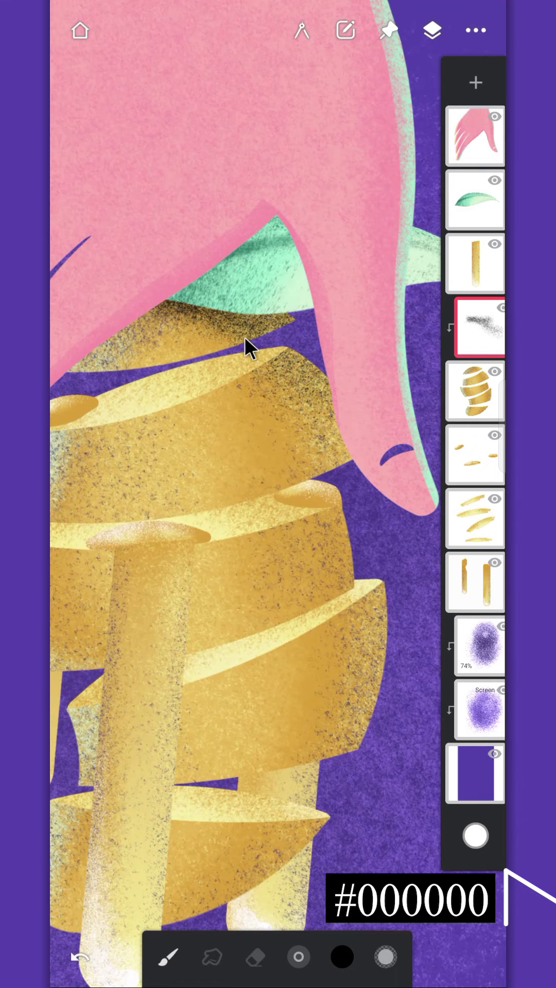